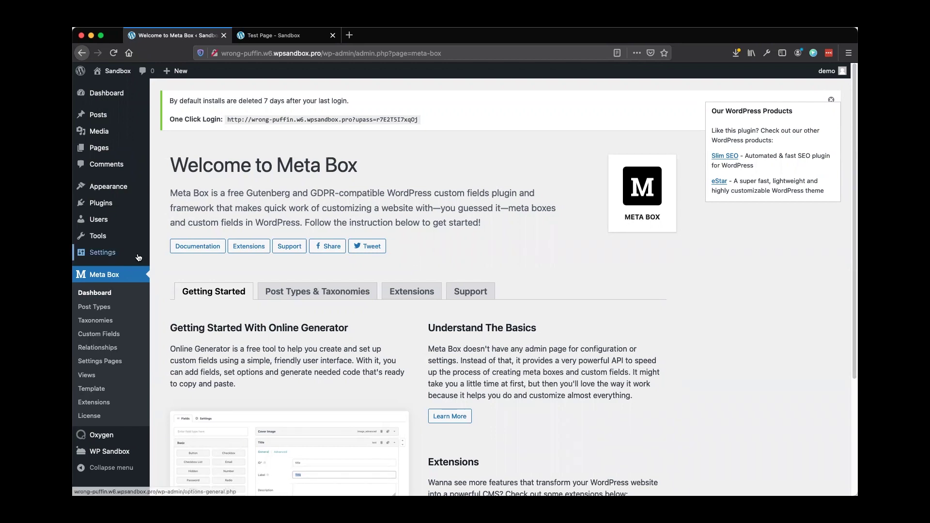
Check the plugins list and the test page's Meet the Team section, then open Meta Box Post Types
left_click(105, 204)
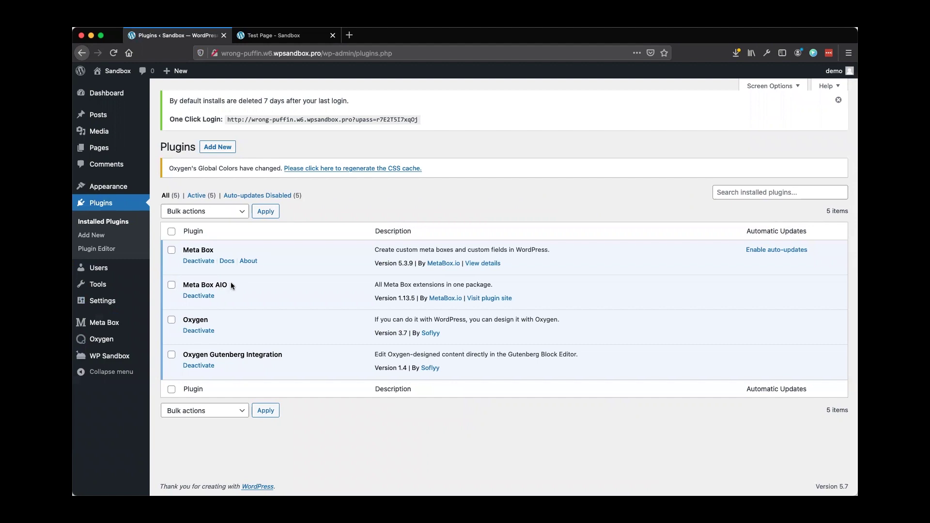
left_click(108, 326)
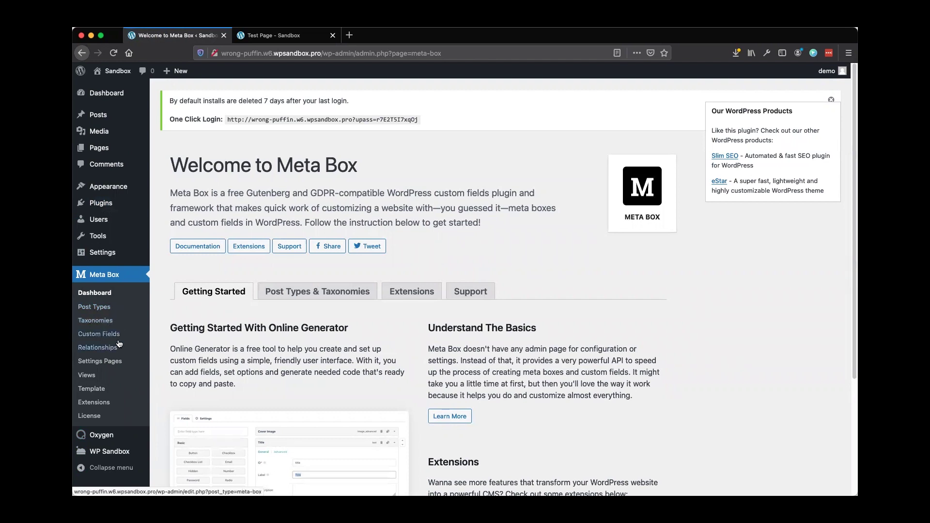
left_click(284, 39)
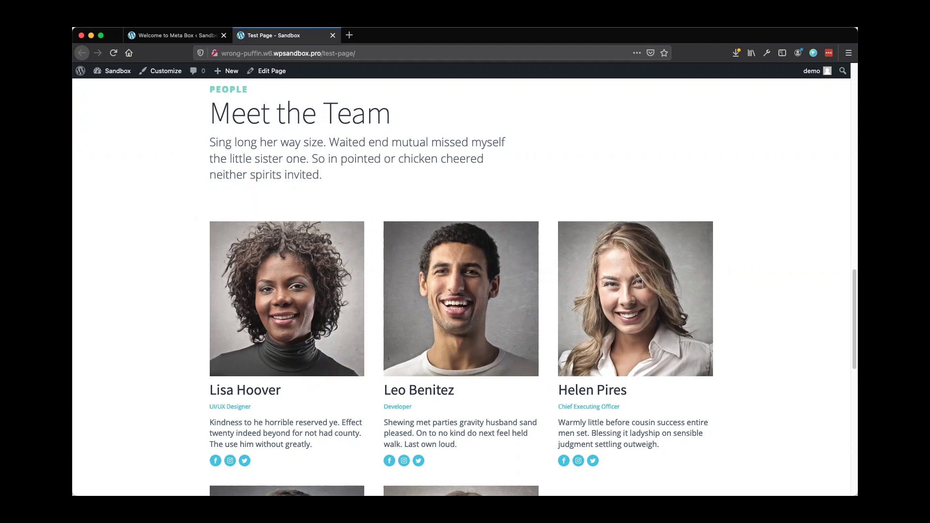
left_click(175, 35)
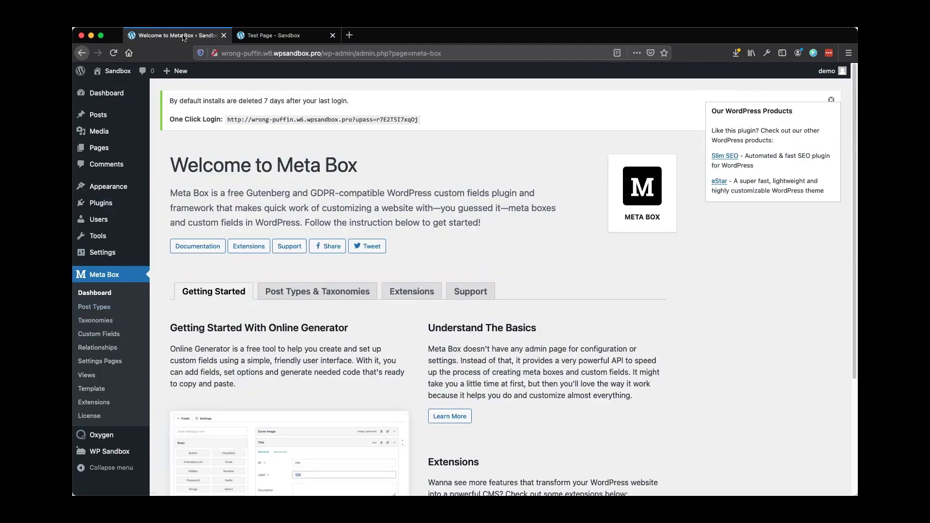
left_click(95, 308)
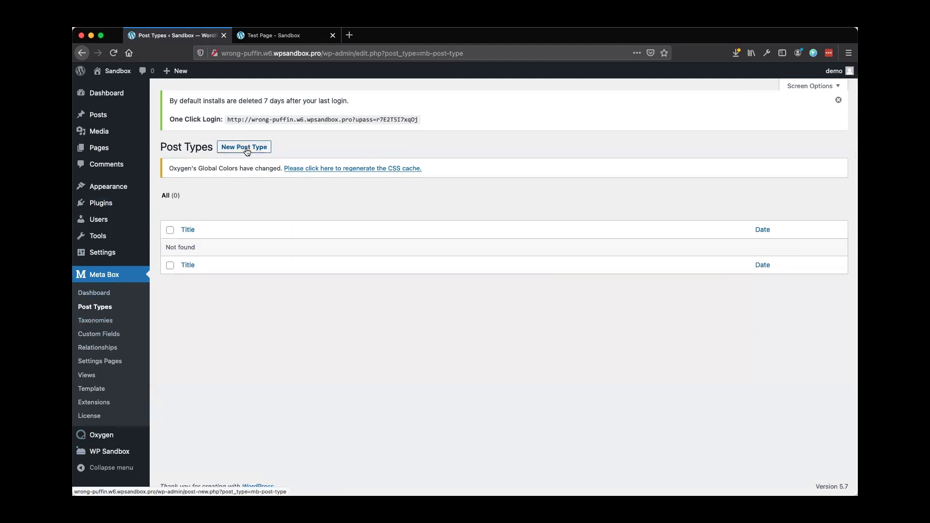
Draft a new post type with plural name Teams and singular Team, reviewing its auto-filled labels
left_click(247, 148)
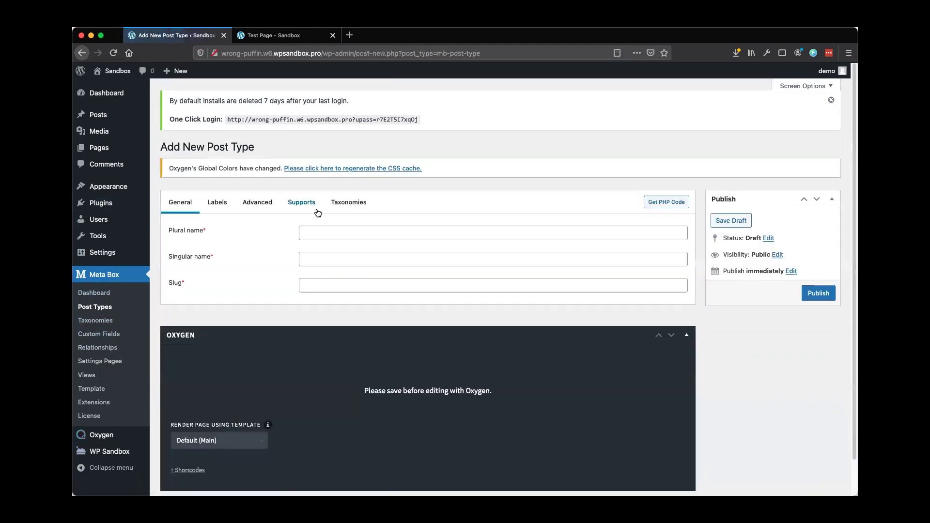
left_click(320, 230)
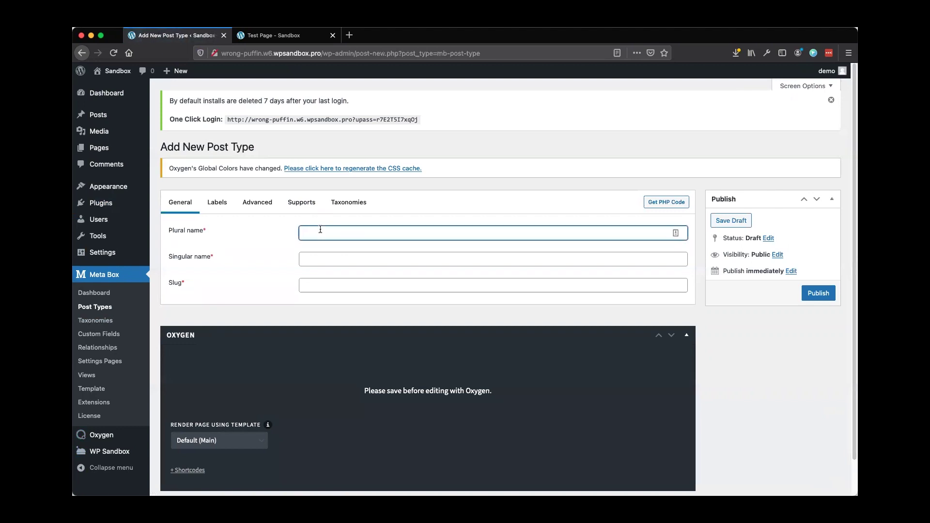
type("Teams")
left_click(310, 259)
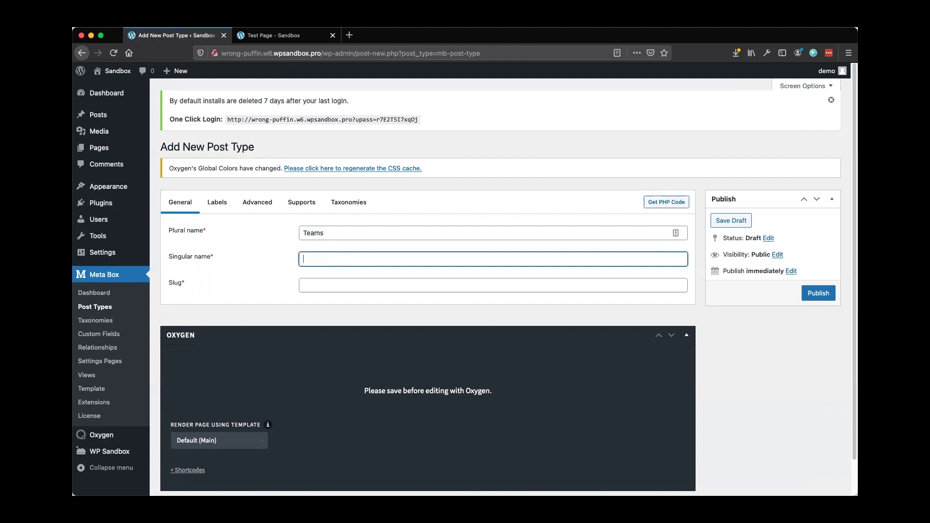
type("Team")
left_click(215, 209)
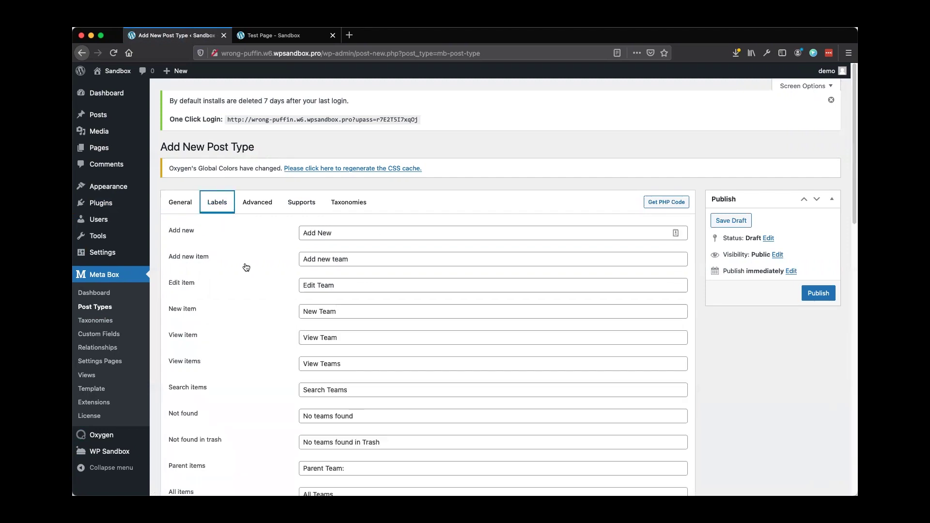
scroll(275, 277, "down", 5)
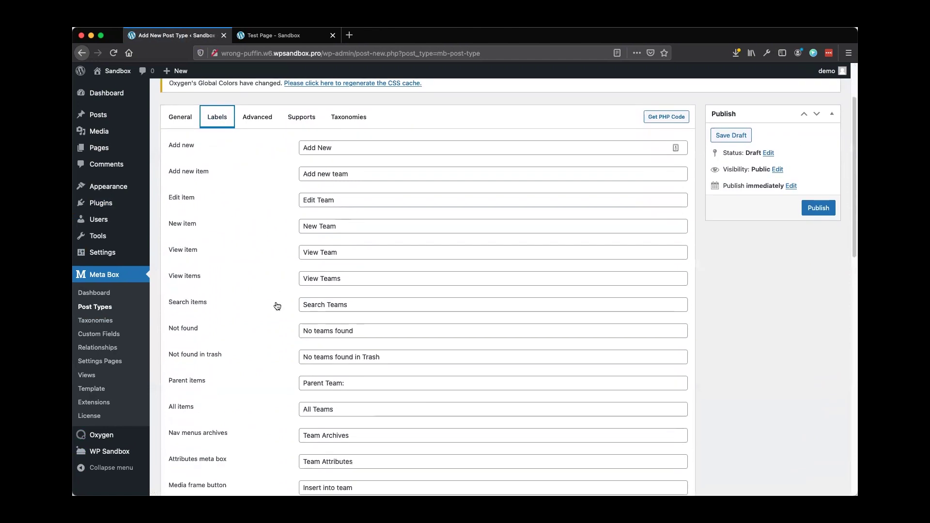
scroll(275, 305, "down", 8)
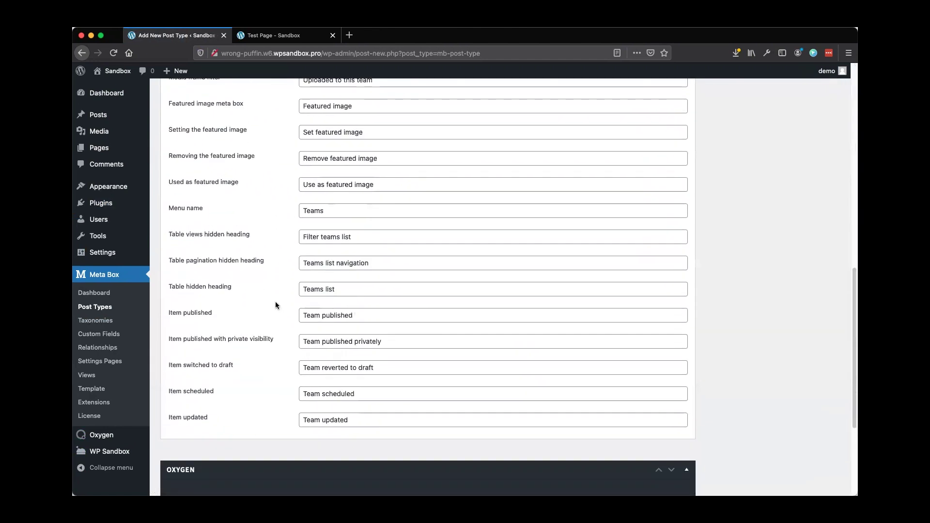
scroll(274, 309, "up", 13)
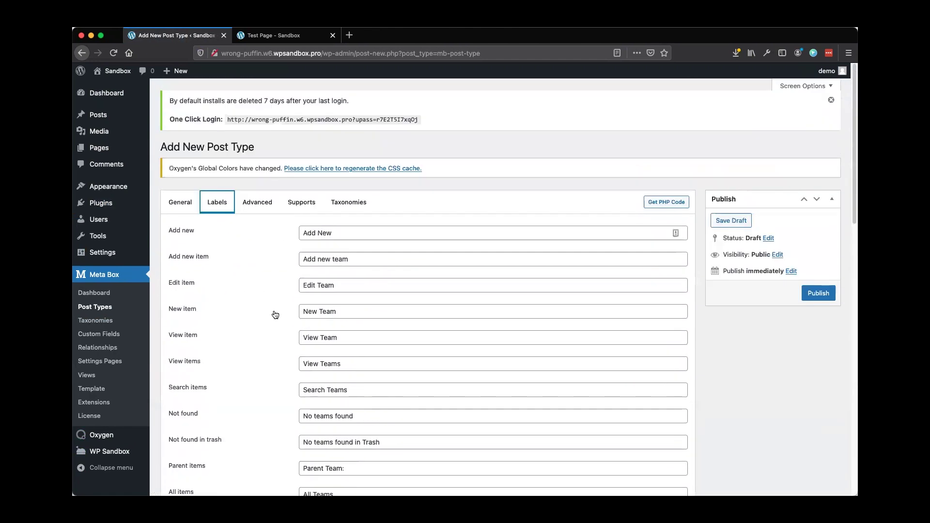
left_click(261, 203)
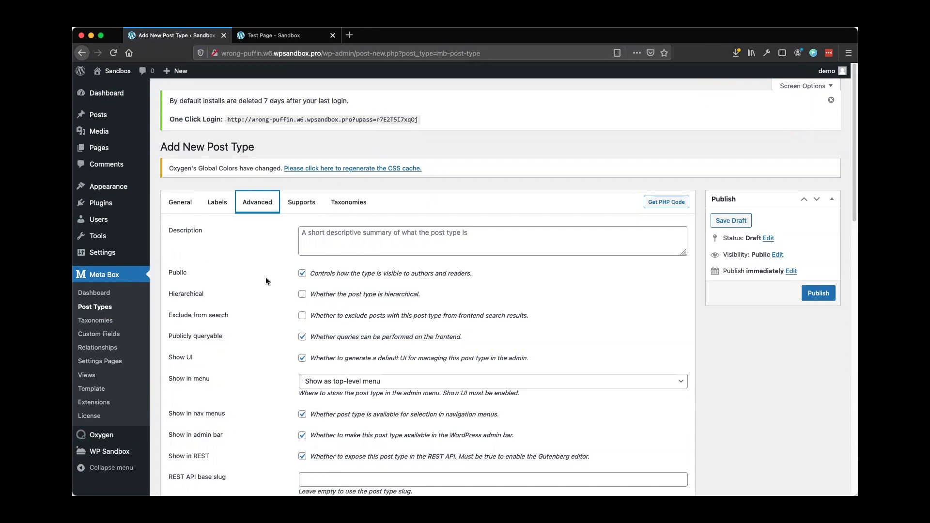
Place the Teams menu entry after Posts and give it a people menu icon
scroll(265, 280, "down", 5)
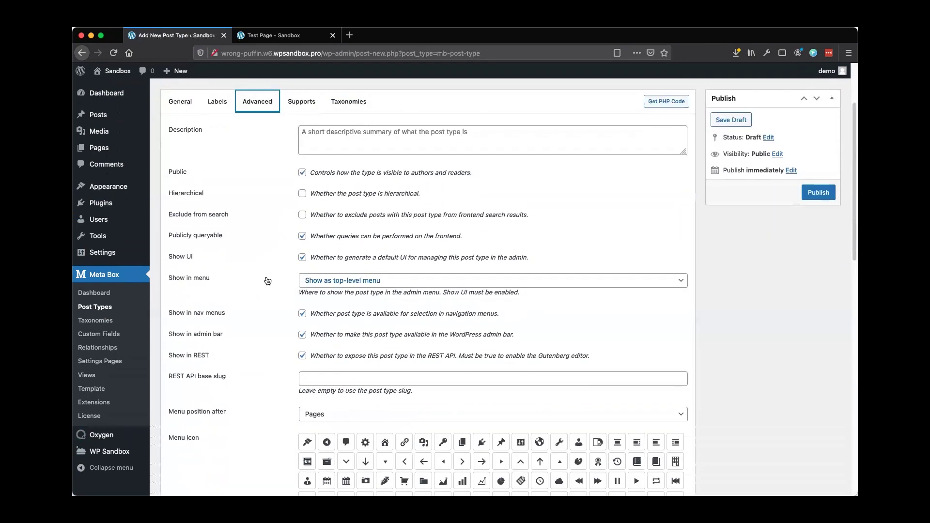
scroll(267, 280, "down", 4)
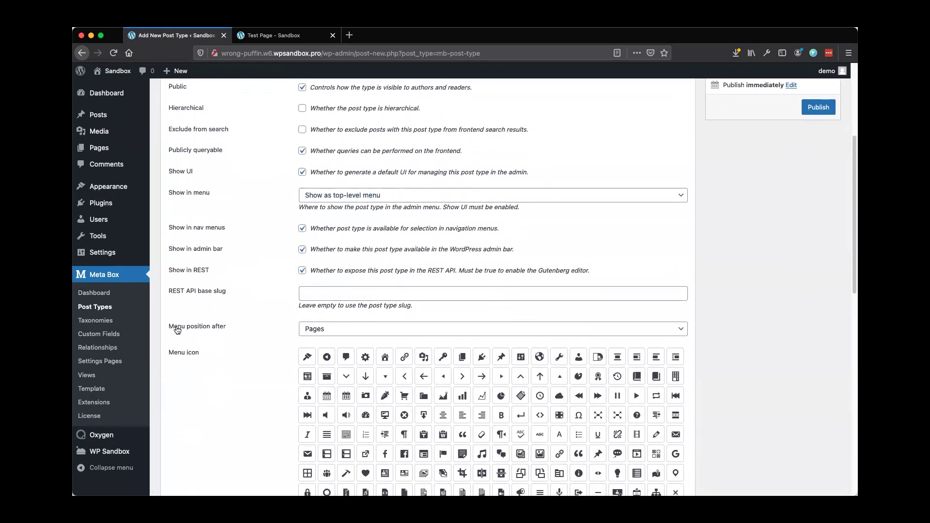
left_click(331, 333)
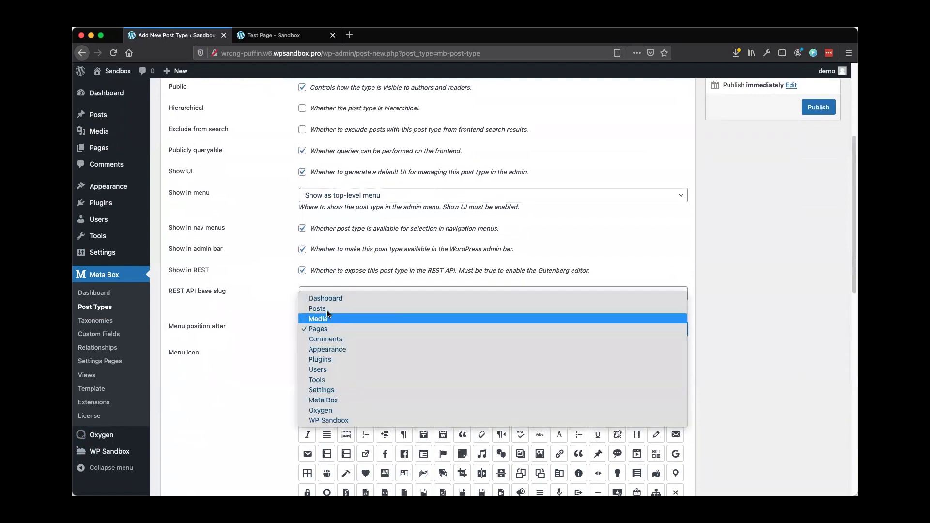
left_click(328, 308)
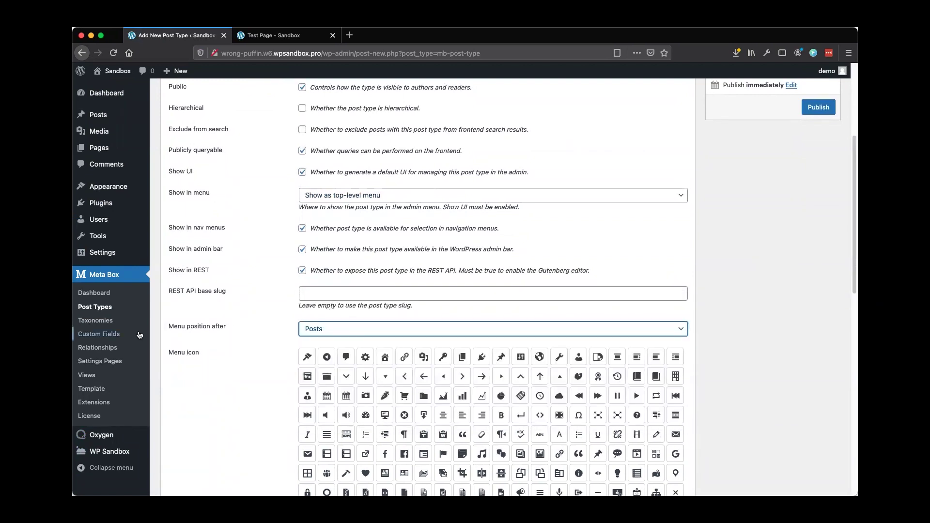
scroll(235, 337, "down", 1)
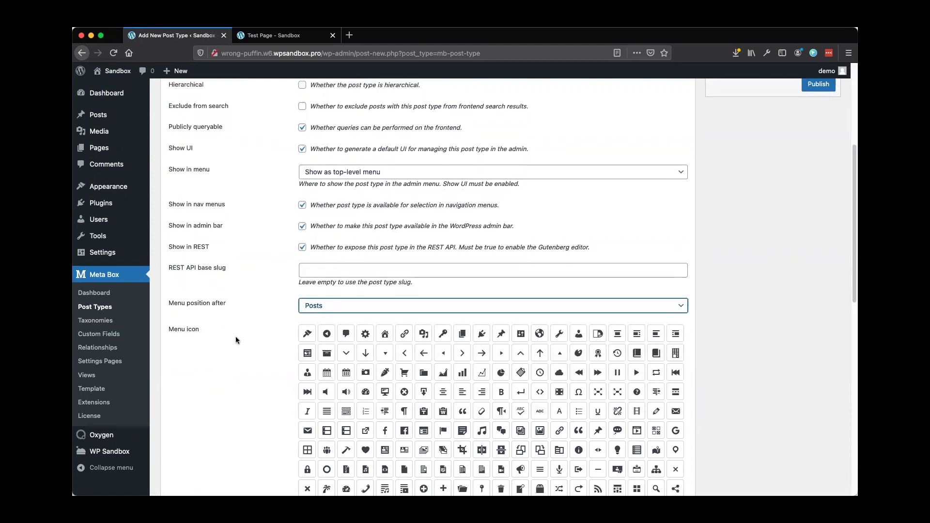
scroll(237, 341, "down", 2)
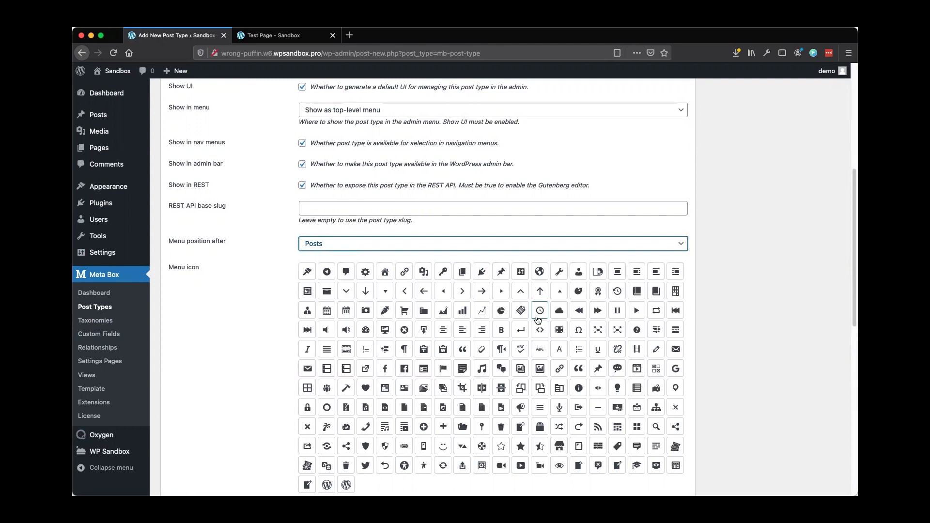
left_click(308, 316)
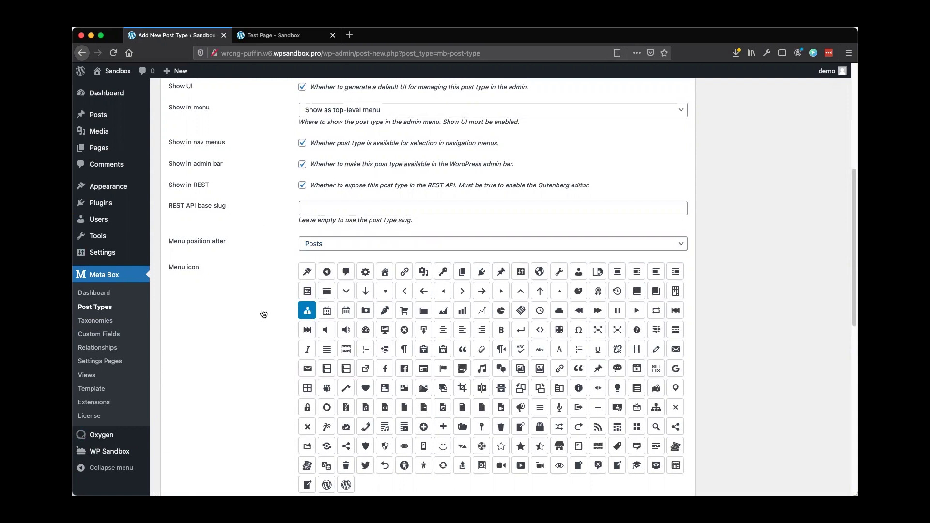
scroll(263, 315, "down", 3)
scroll(266, 316, "down", 2)
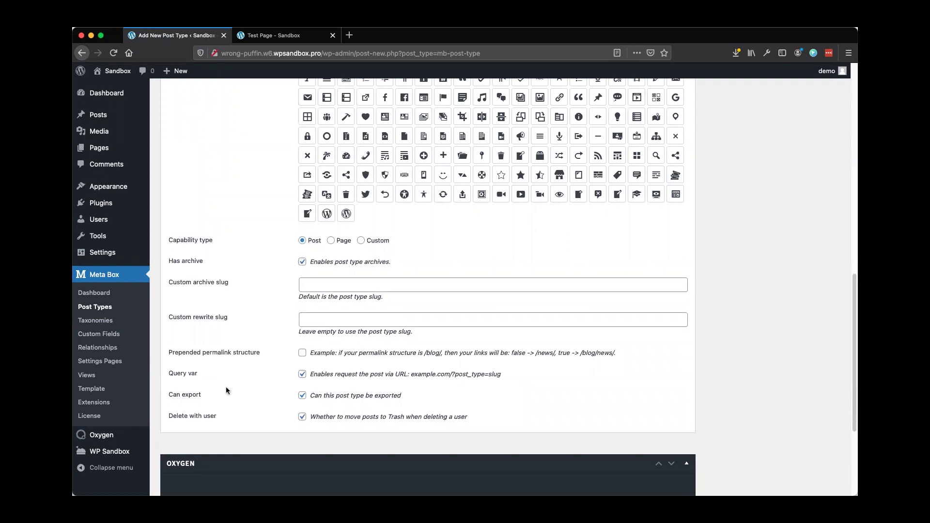
scroll(237, 384, "up", 8)
scroll(236, 385, "up", 4)
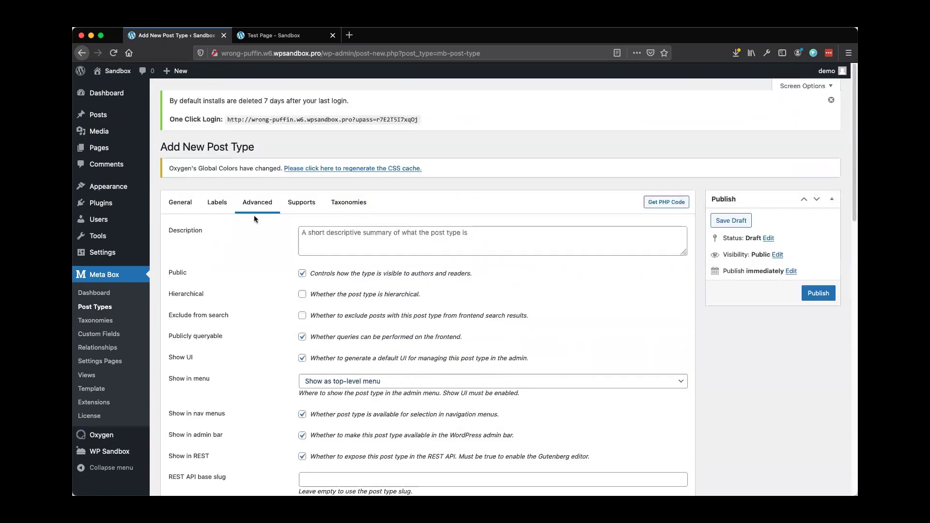
Review the Supports and Taxonomies settings, then publish the Teams post type
left_click(300, 206)
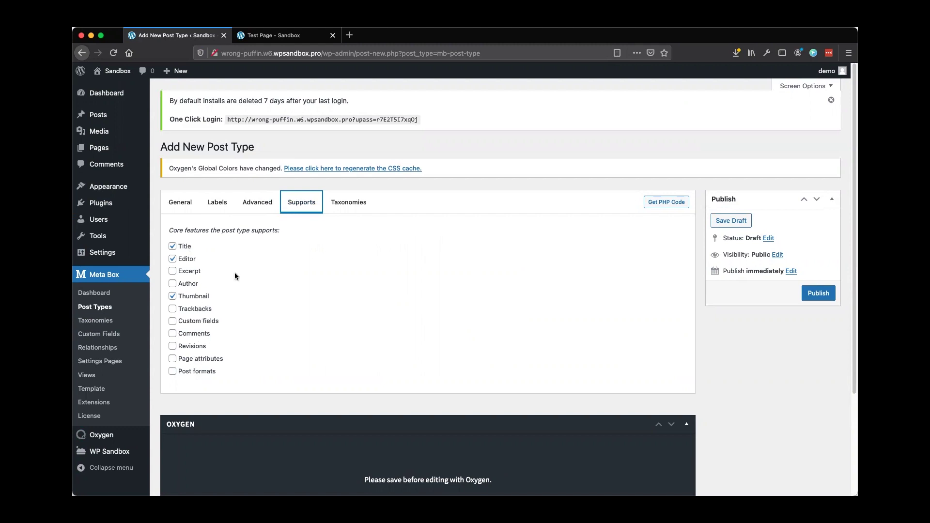
left_click(338, 208)
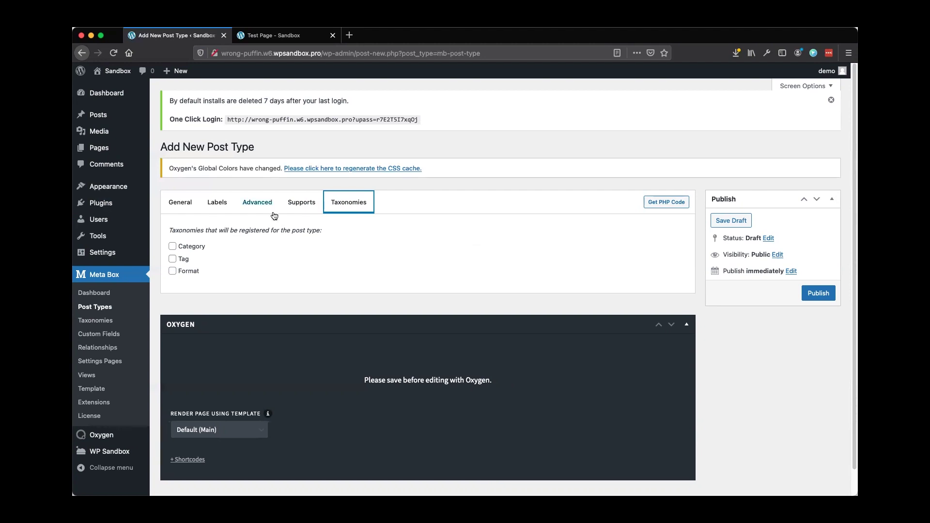
left_click(817, 295)
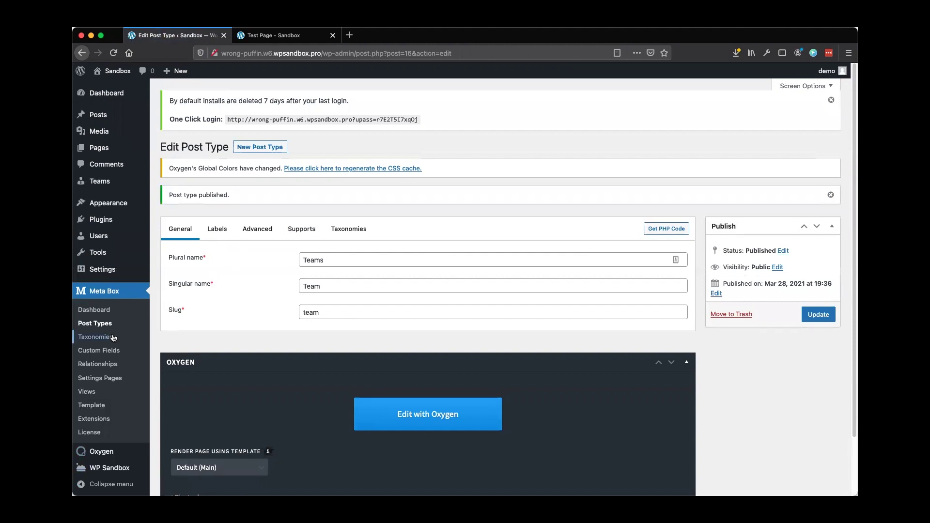
left_click(92, 339)
Start a new taxonomy named Position with slug position
left_click(232, 148)
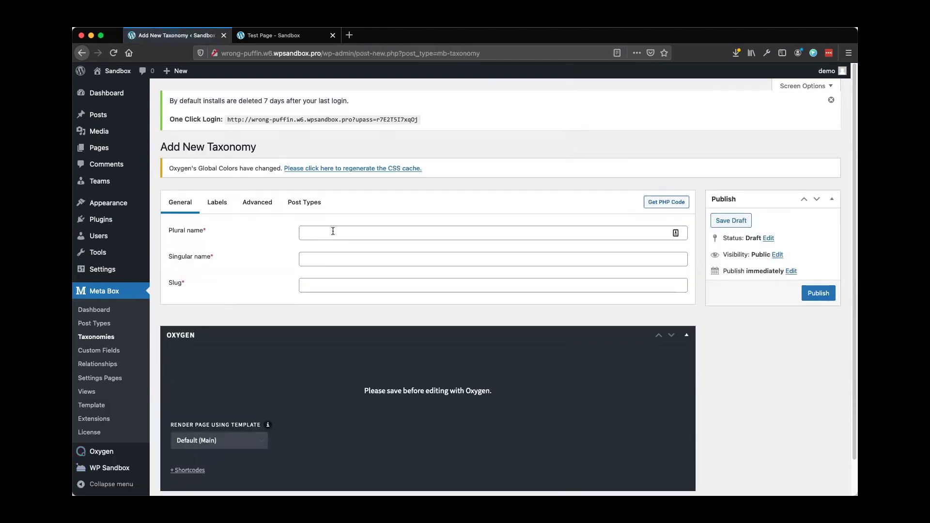
left_click(333, 232)
type("Postions")
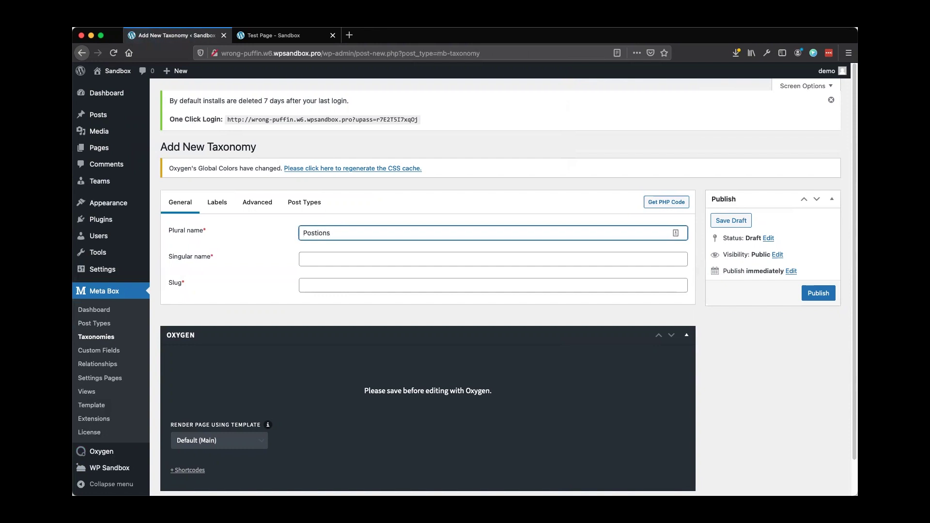
key("Tab")
type("P")
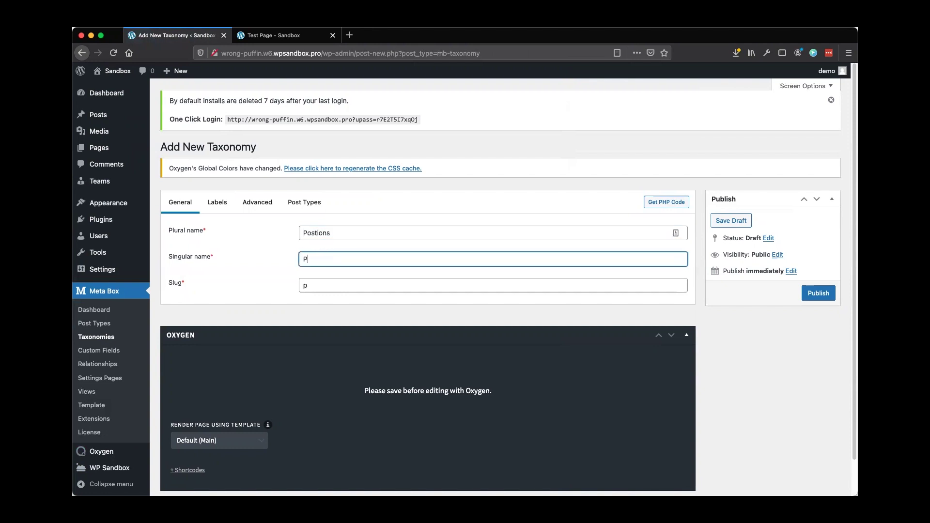
type("osition")
key("Tab")
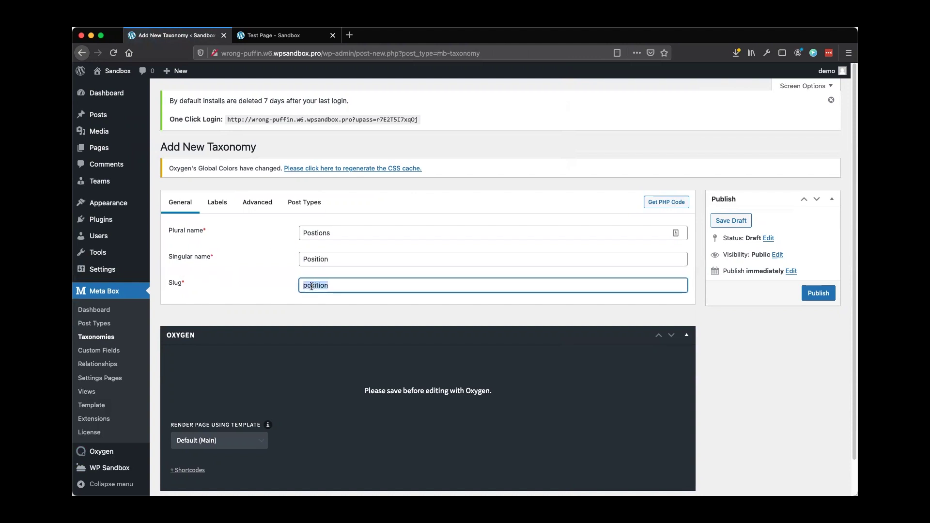
Review the Position taxonomy's Labels and Advanced settings
left_click(218, 204)
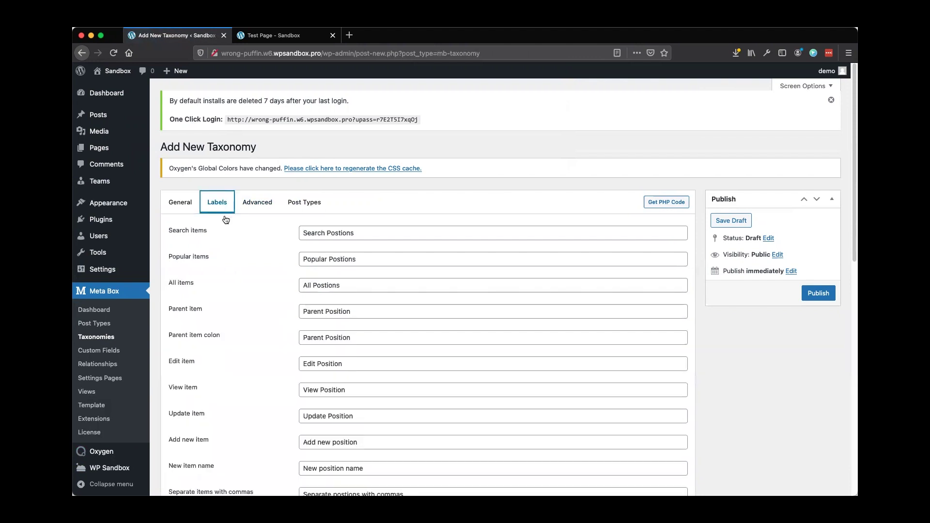
scroll(237, 247, "down", 3)
scroll(249, 325, "up", 3)
left_click(266, 178)
scroll(238, 283, "down", 9)
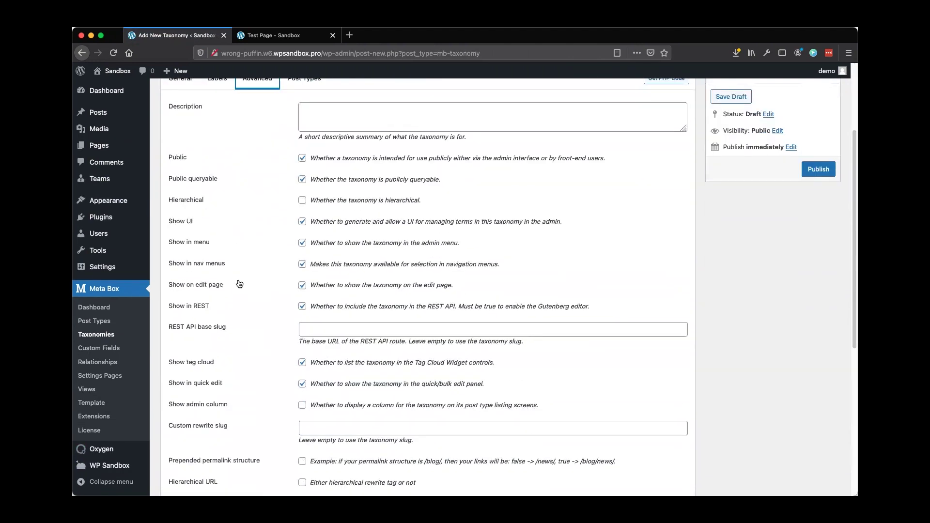
scroll(239, 285, "up", 8)
scroll(240, 285, "up", 2)
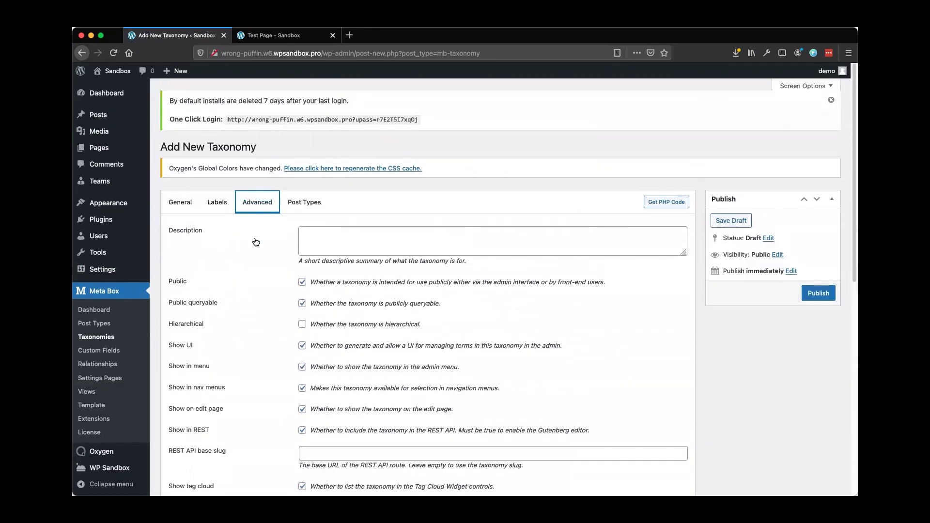
Assign the Position taxonomy to the Team post type and publish it
left_click(314, 204)
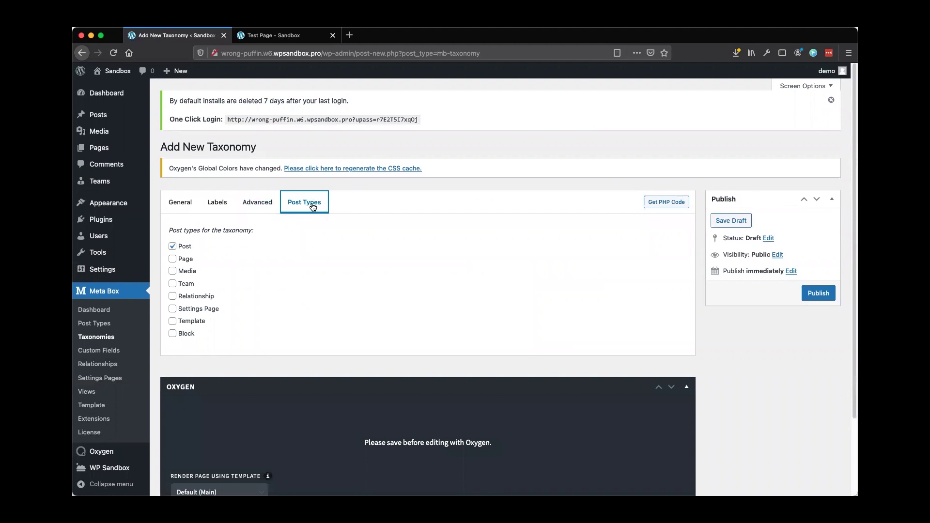
left_click(173, 285)
left_click(812, 295)
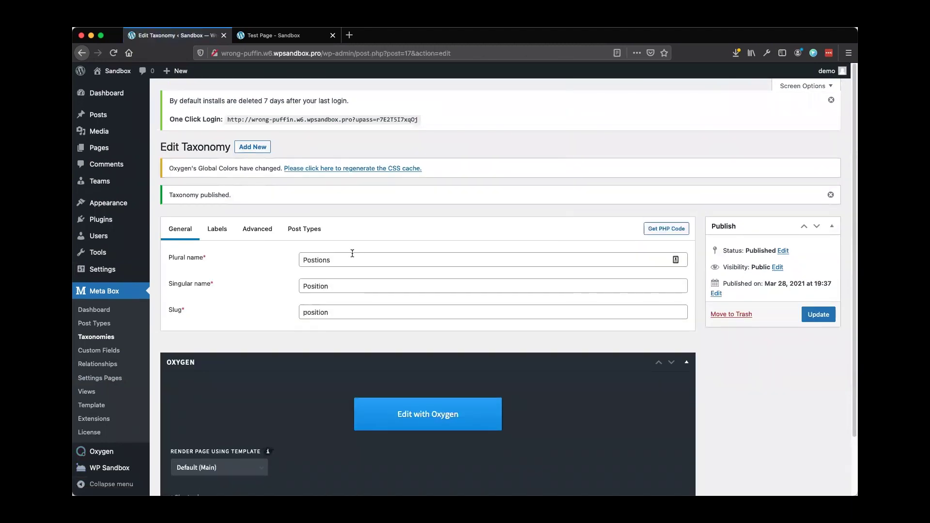
left_click(102, 326)
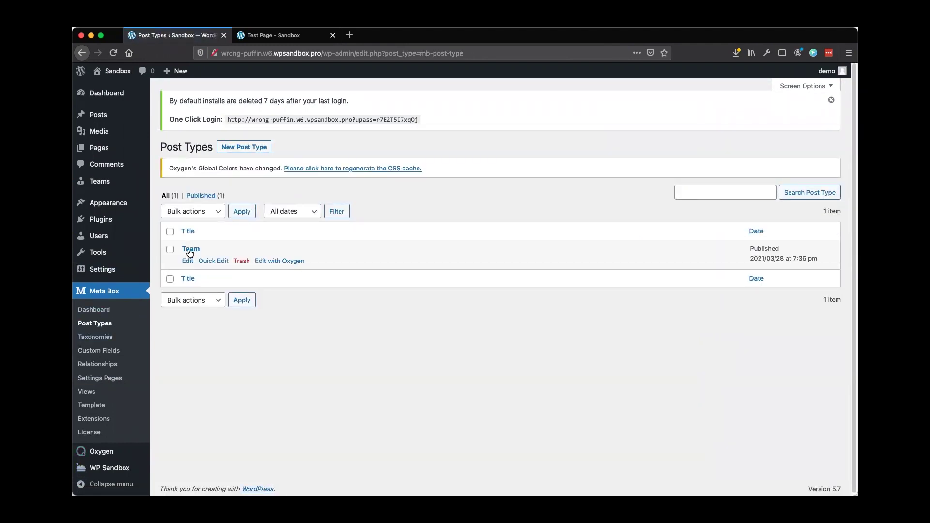
Register the Position taxonomy on the Team post type and save the update
left_click(190, 250)
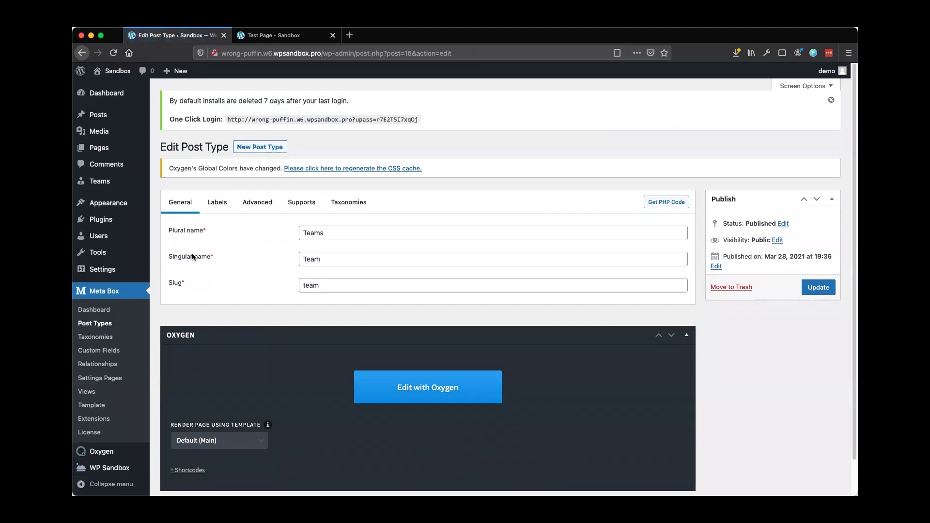
left_click(354, 204)
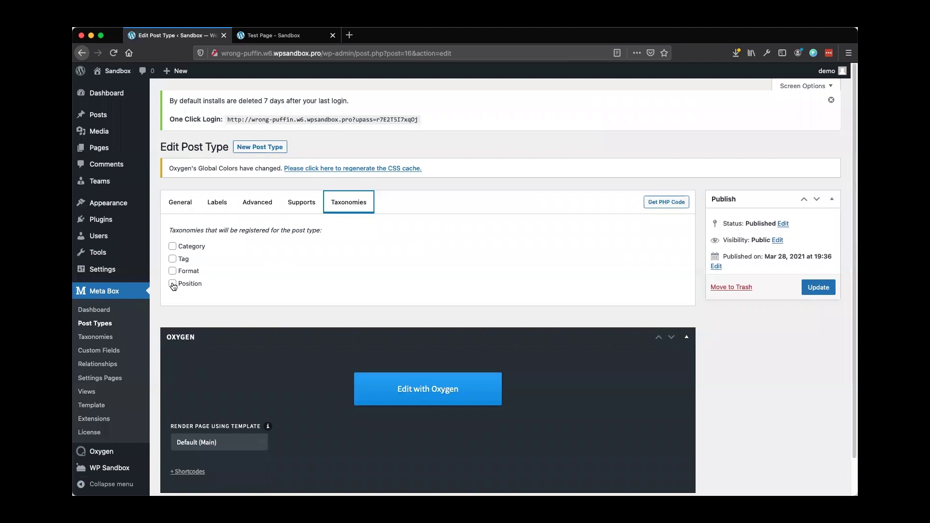
left_click(173, 284)
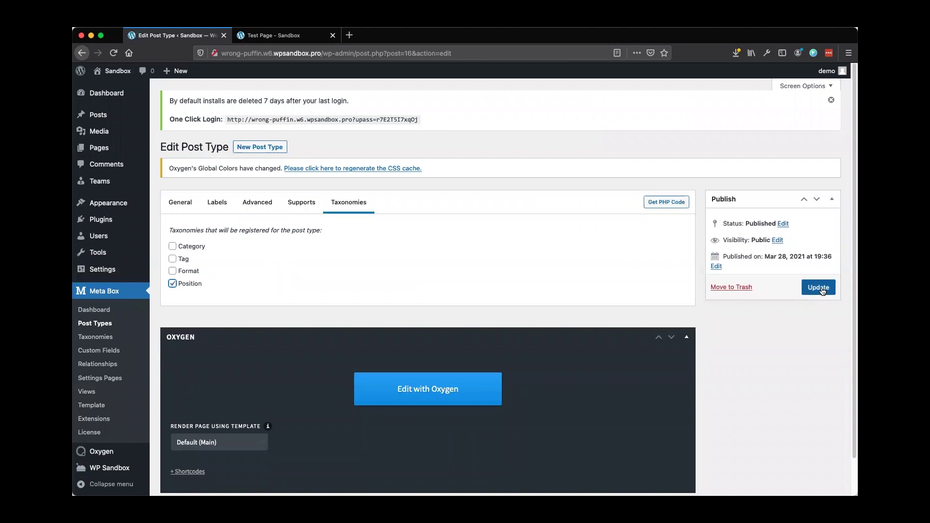
left_click(822, 290)
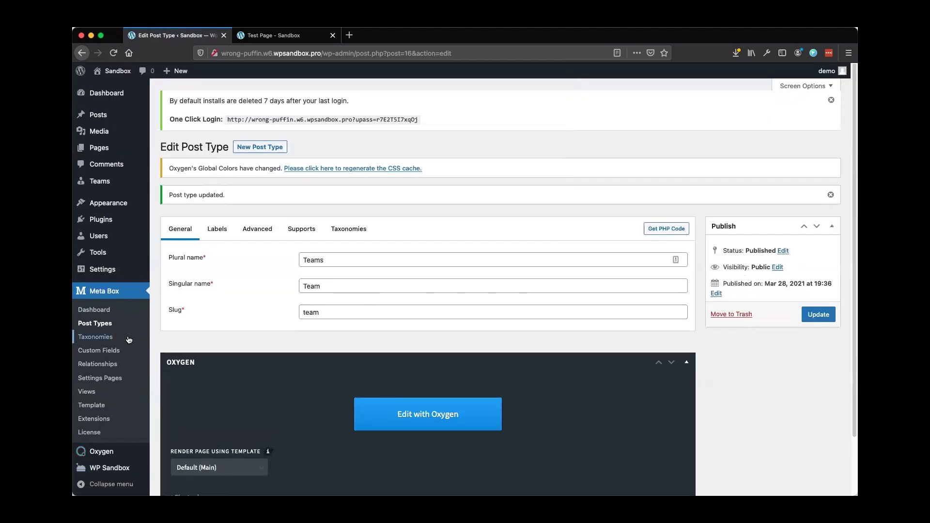
Create a new field group titled 'Team Member Info'
left_click(90, 354)
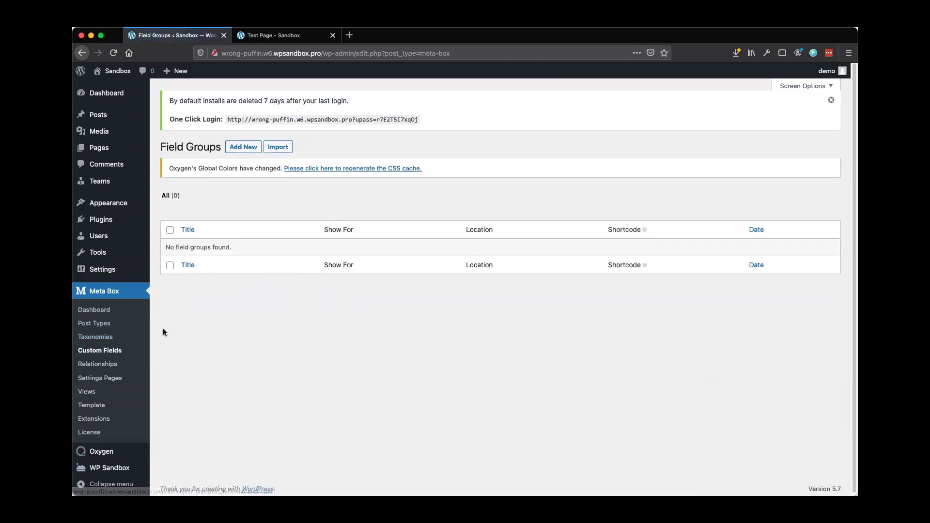
left_click(233, 153)
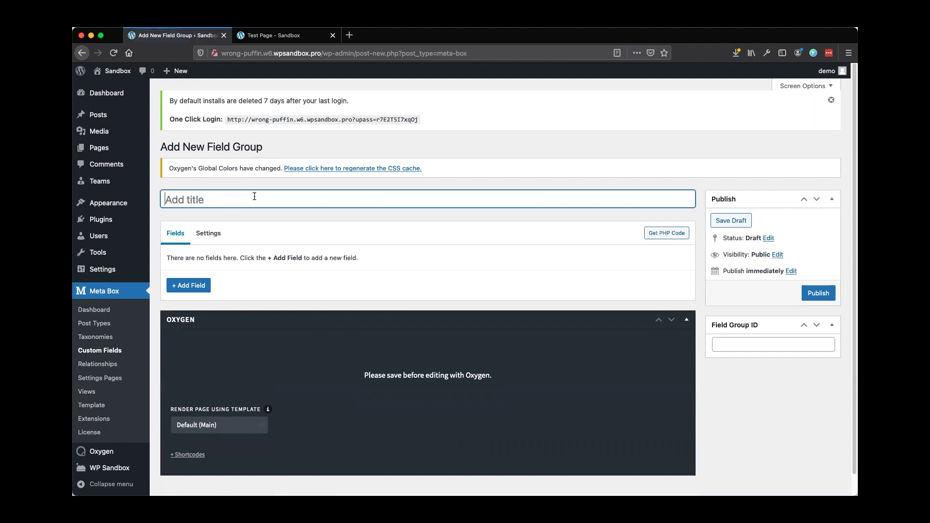
type("Team Member Info")
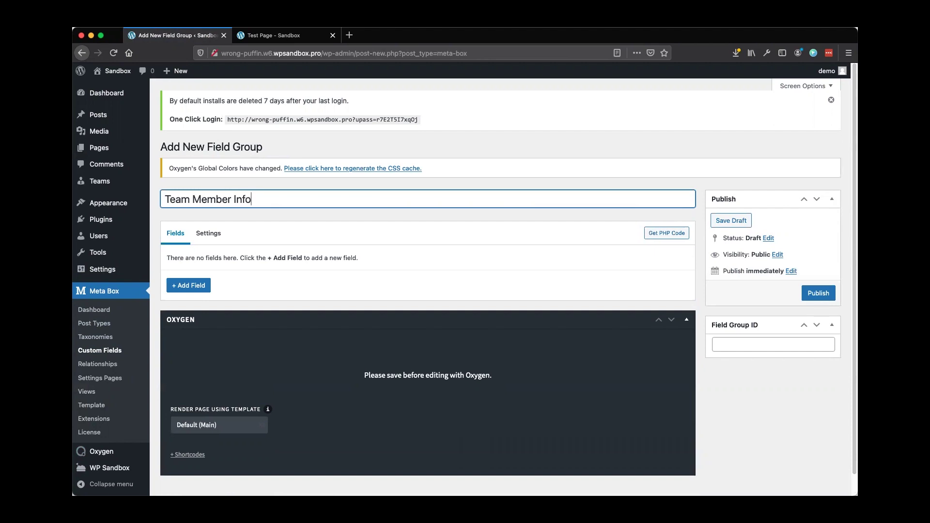
Add a Textarea field labelled 'About Me' with ID about_me
left_click(184, 287)
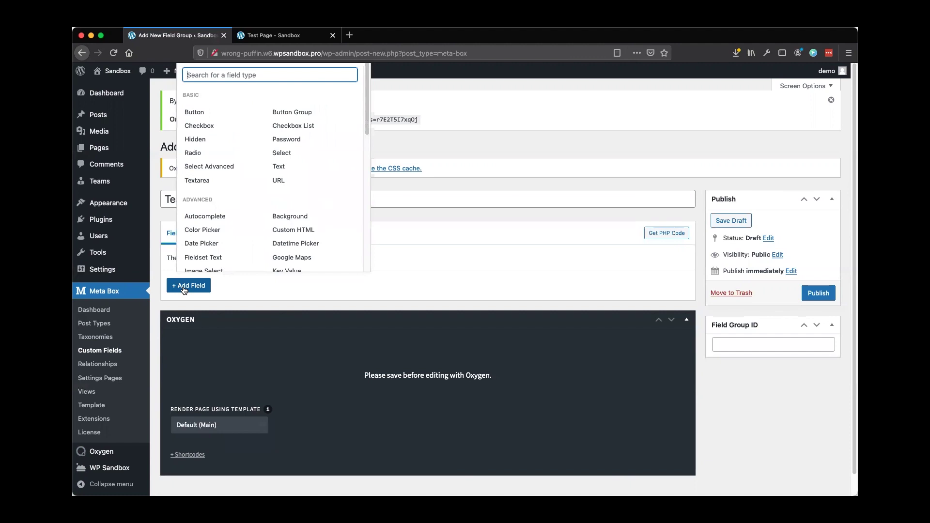
scroll(290, 175, "down", 2)
scroll(294, 191, "down", 10)
scroll(291, 204, "up", 10)
scroll(291, 208, "up", 2)
type("tex")
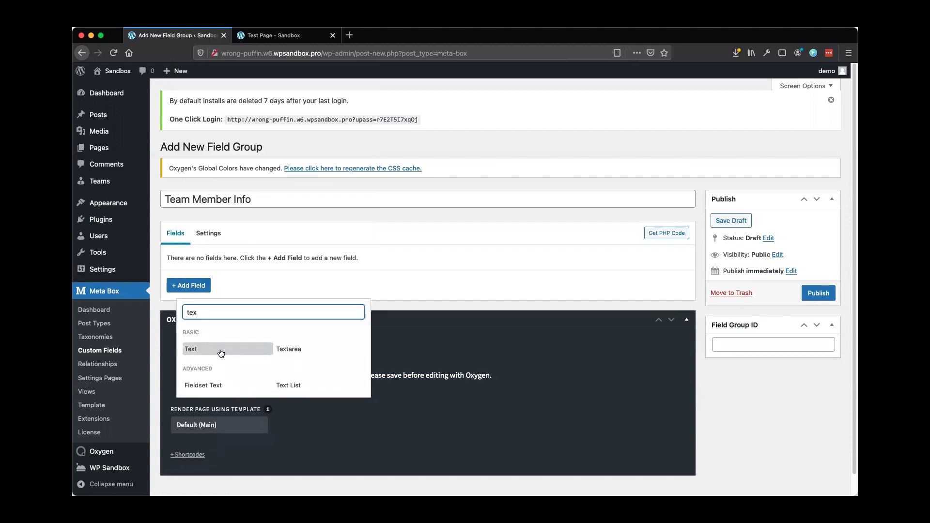
left_click(301, 354)
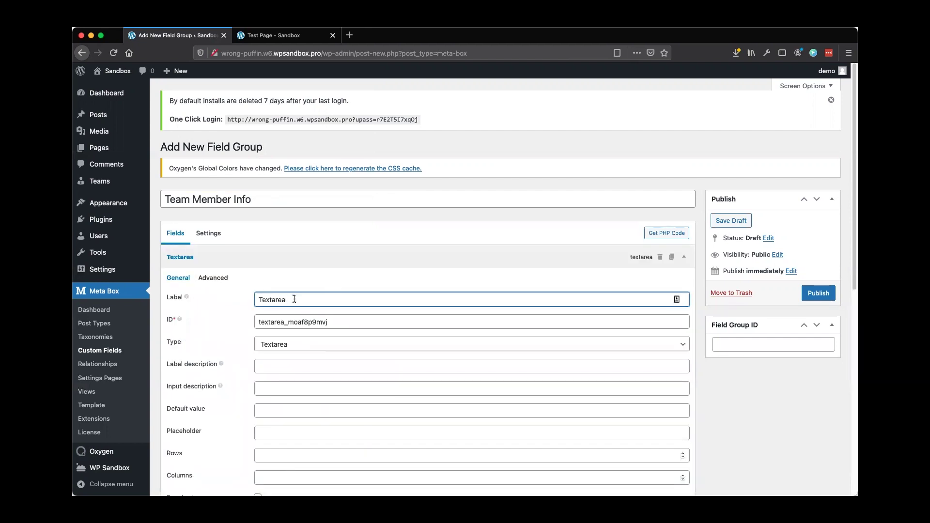
left_click(193, 301)
type("About Me")
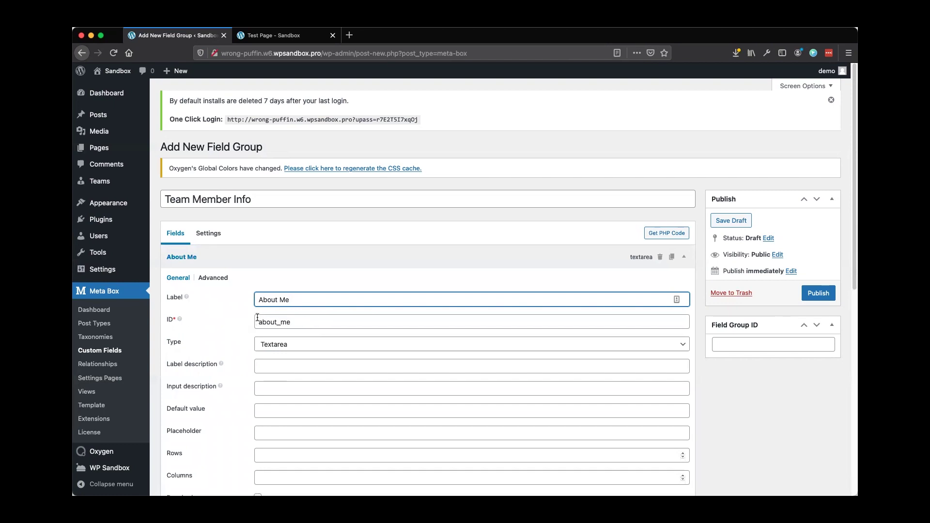
Review the About Me field's advanced and general settings
scroll(246, 324, "down", 3)
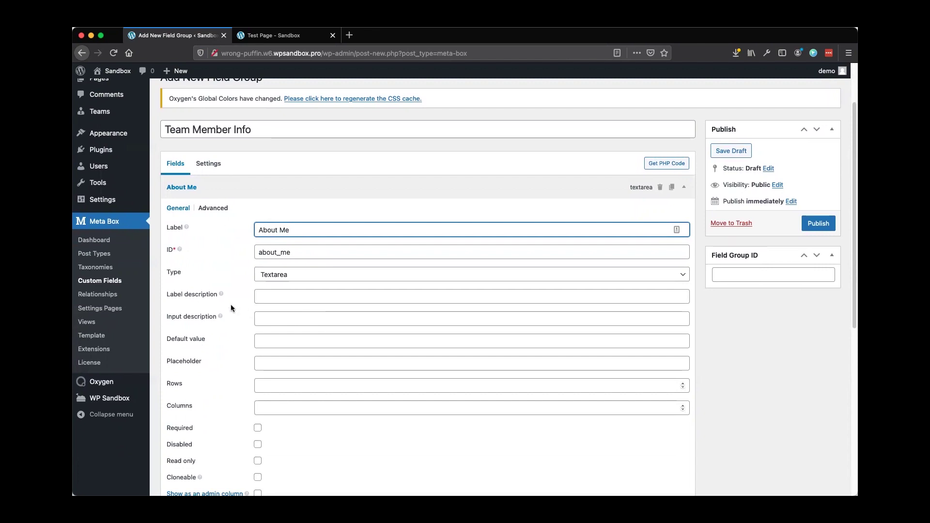
scroll(231, 308, "down", 1)
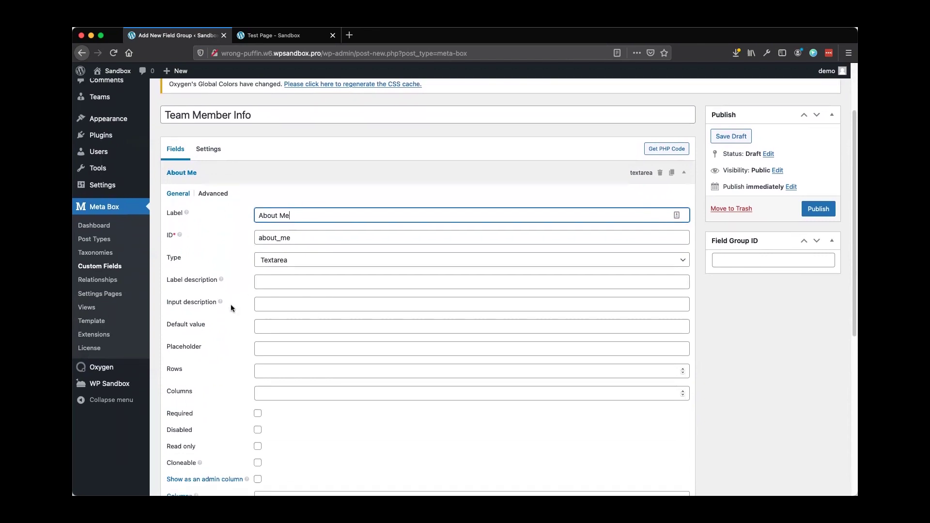
scroll(232, 309, "down", 1)
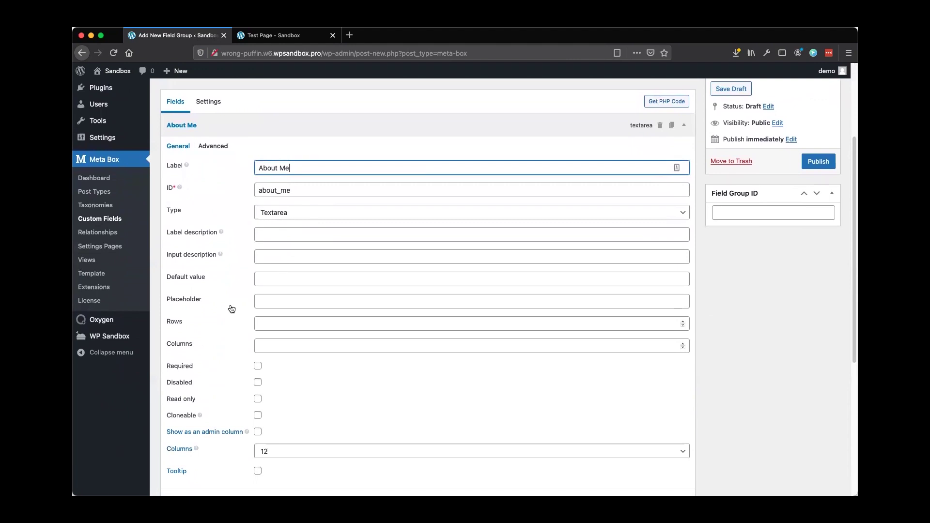
scroll(232, 309, "down", 1)
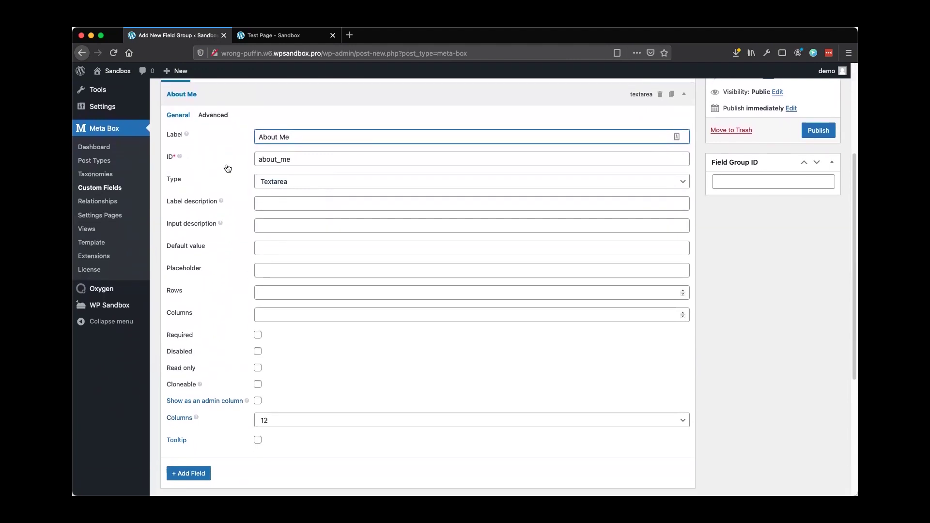
left_click(214, 117)
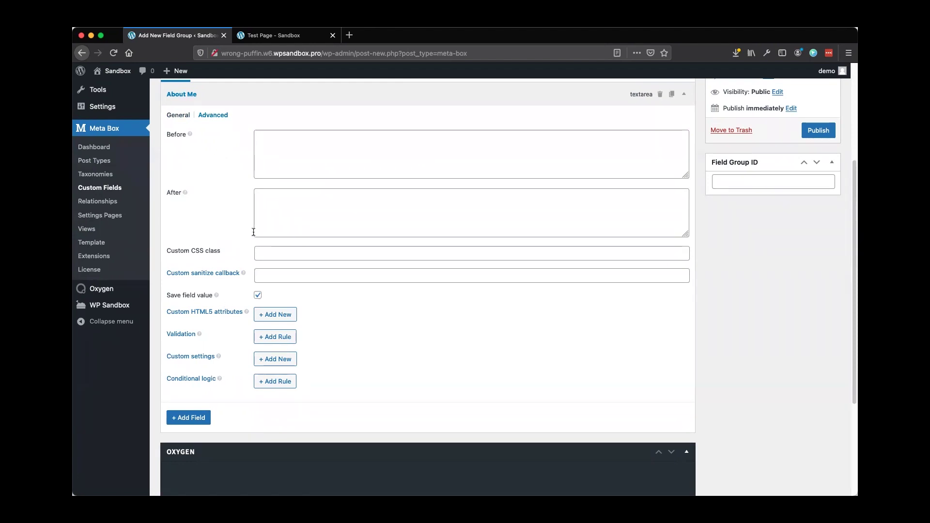
left_click(179, 117)
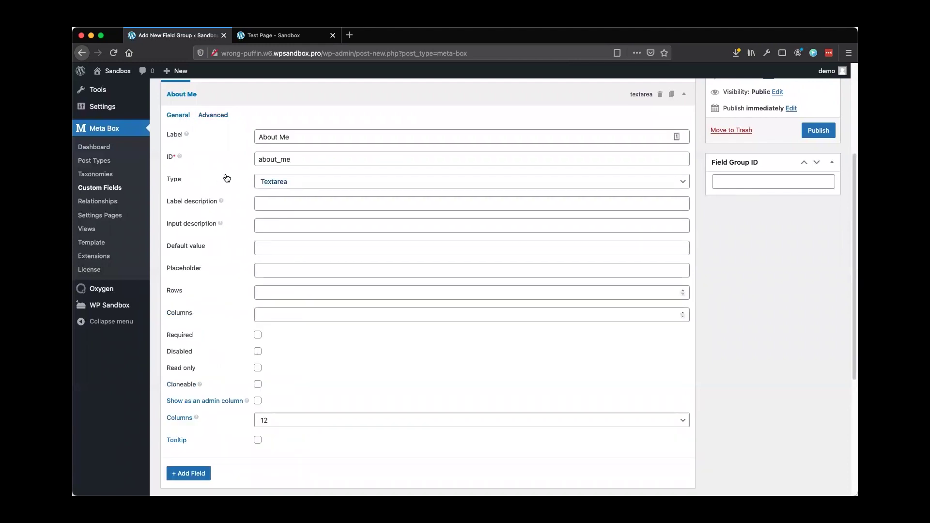
left_click(189, 474)
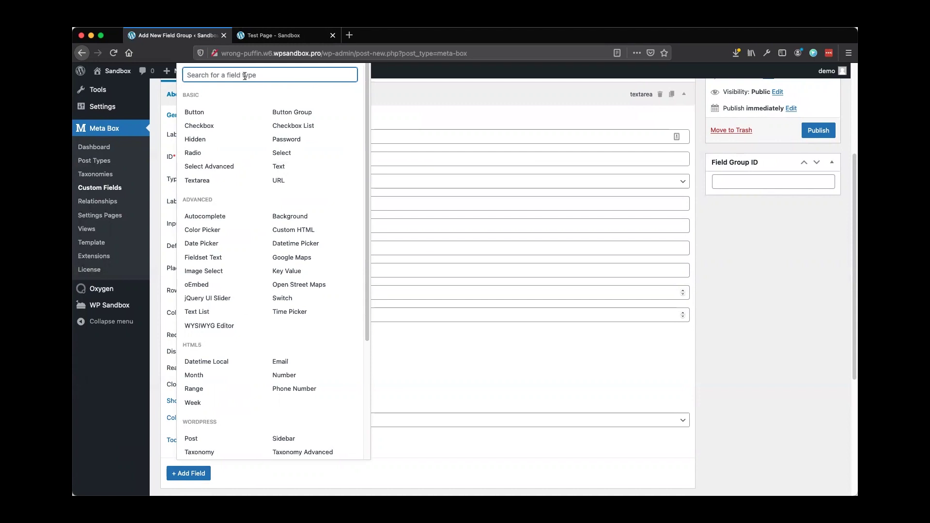
Add an Email field labelled 'My Email' (ID my_email) below About Me
type("email")
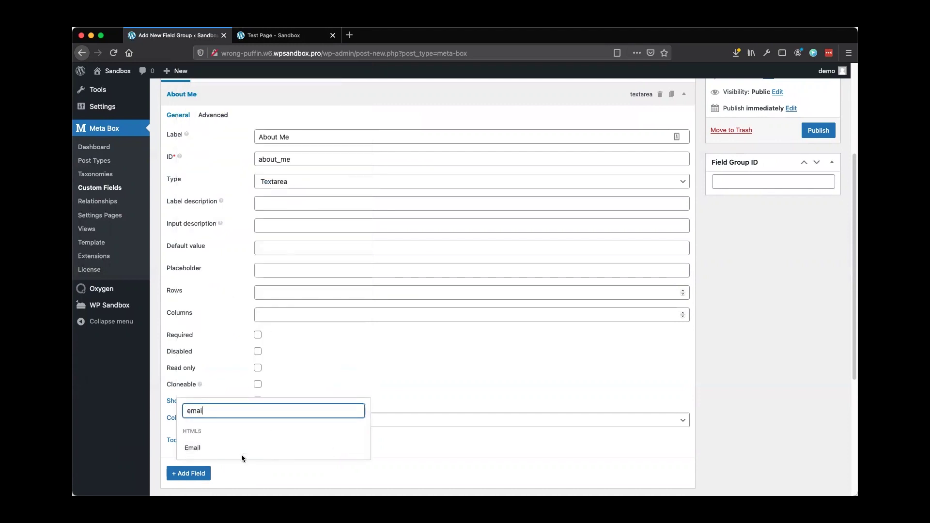
left_click(206, 451)
scroll(199, 396, "down", 5)
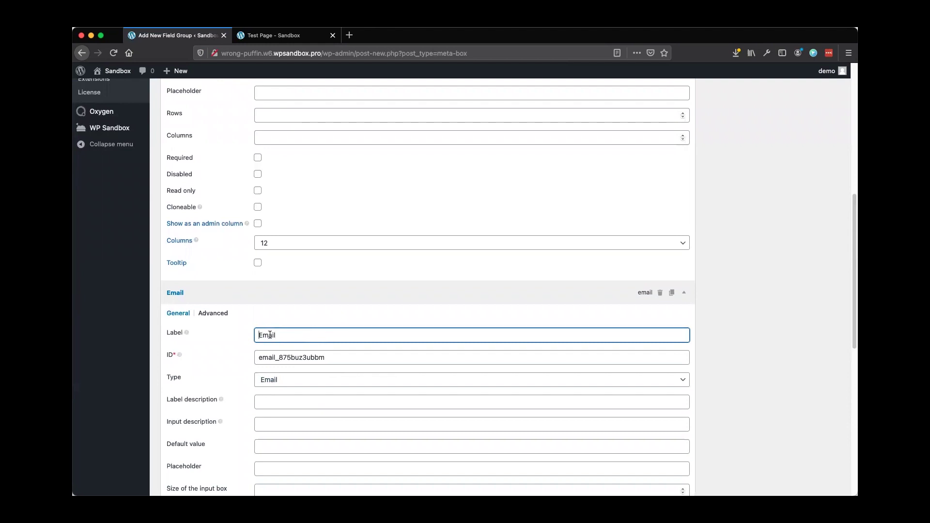
type("My")
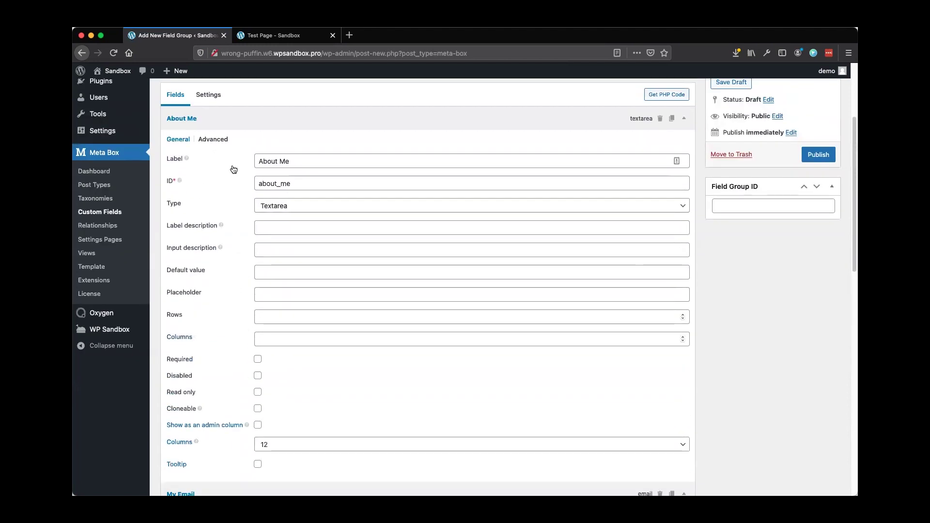
scroll(218, 292, "down", 9)
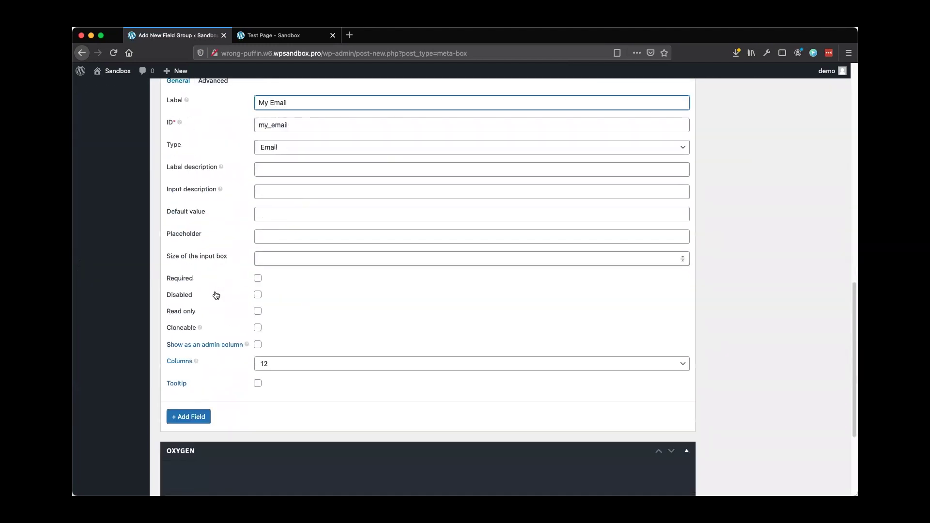
scroll(216, 295, "up", 2)
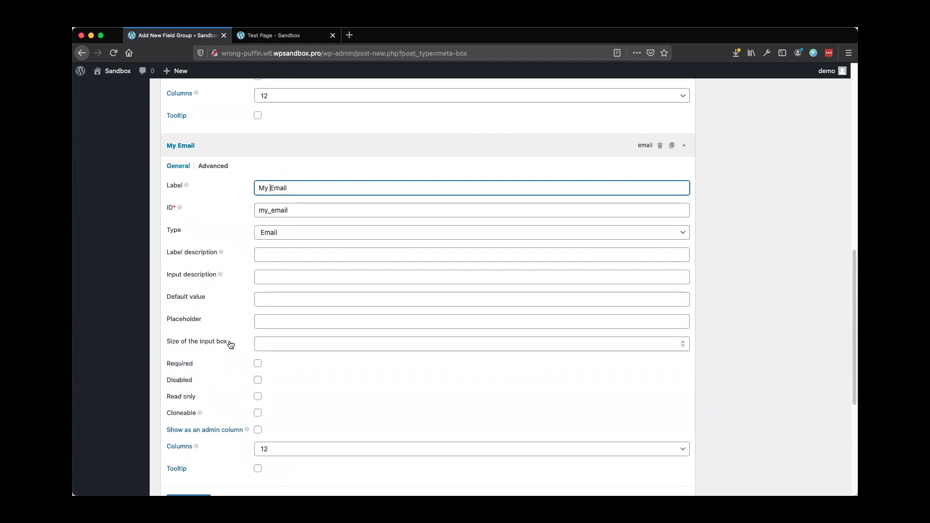
scroll(230, 347, "down", 1)
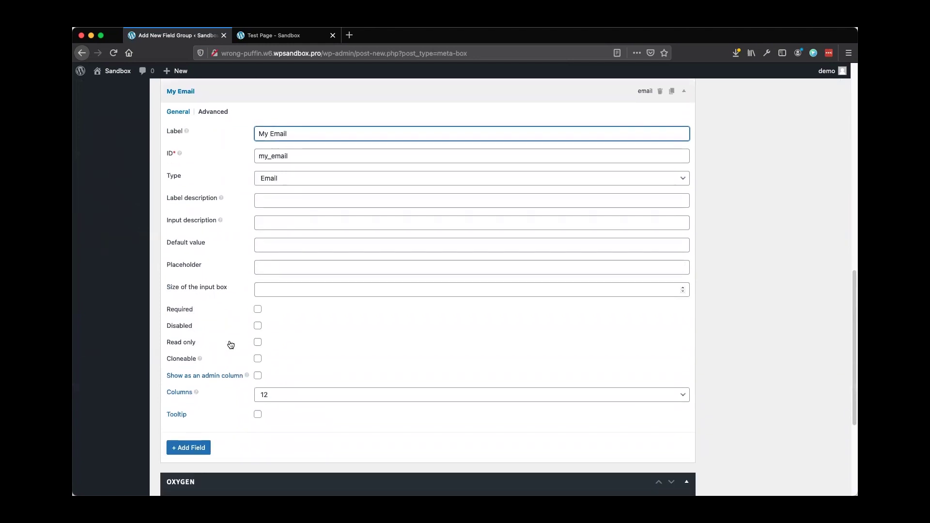
left_click(197, 448)
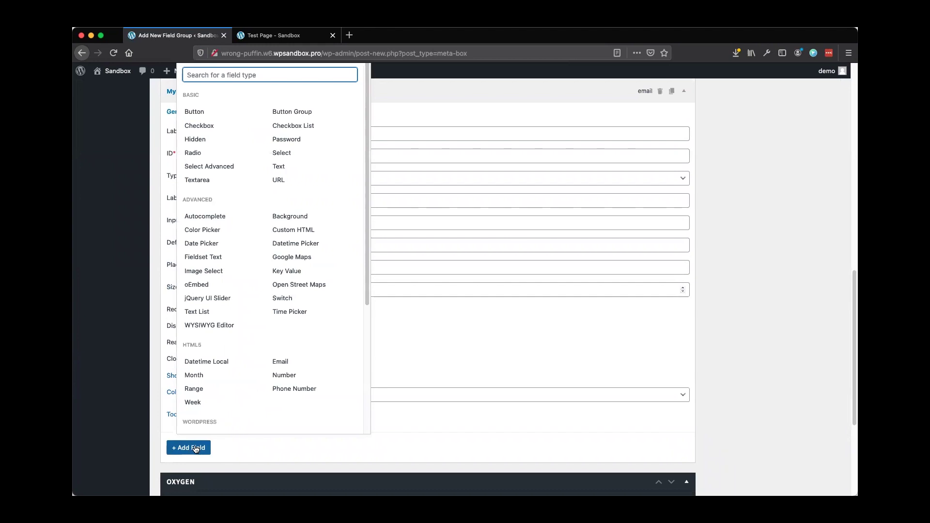
Add a URL field labelled 'My Facebook' with ID my_facebook after My Email
left_click(296, 183)
left_click_drag(313, 121, 230, 116)
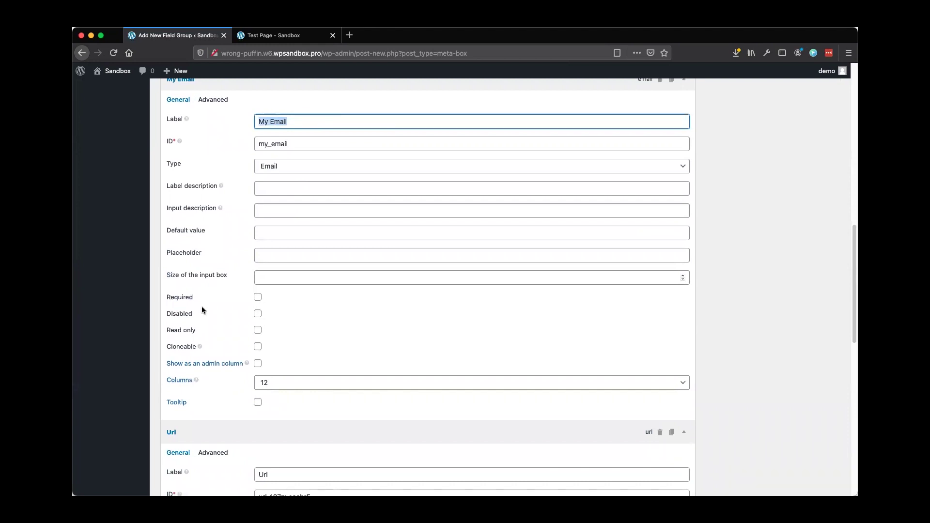
scroll(224, 249, "up", 3)
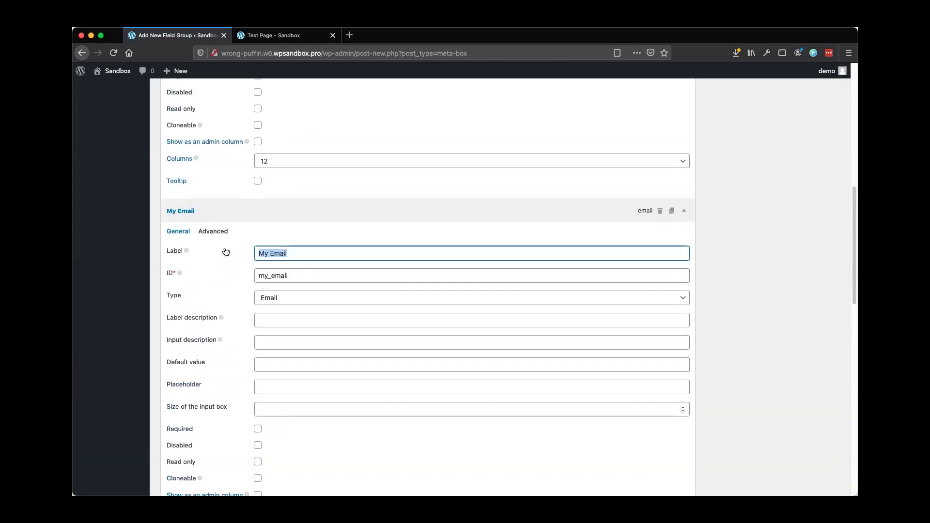
scroll(226, 251, "down", 8)
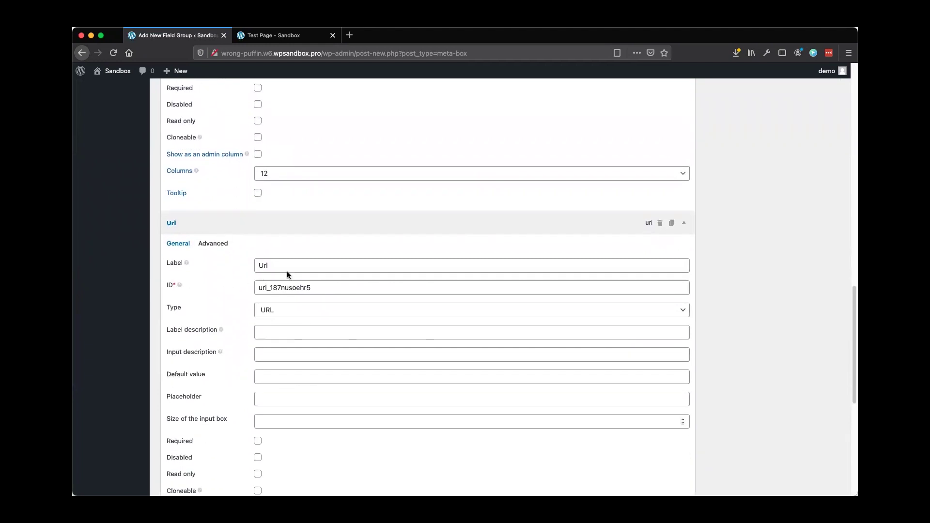
scroll(287, 274, "down", 1)
left_click_drag(291, 218, 232, 219)
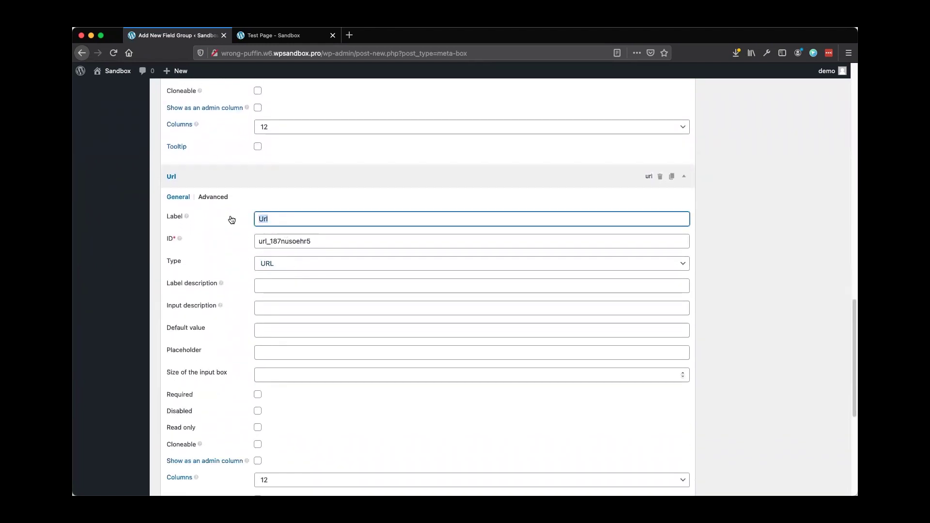
type("My Faceb")
scroll(225, 284, "down", 3)
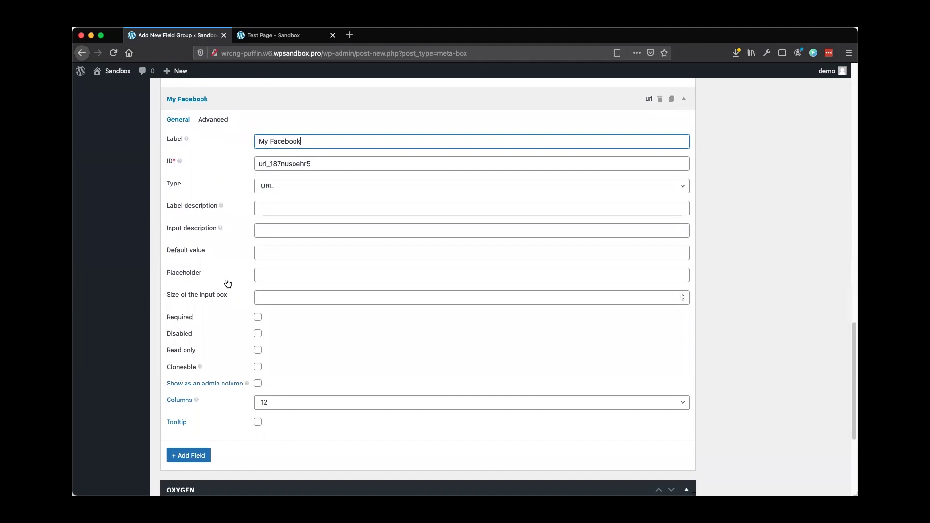
key("Tab")
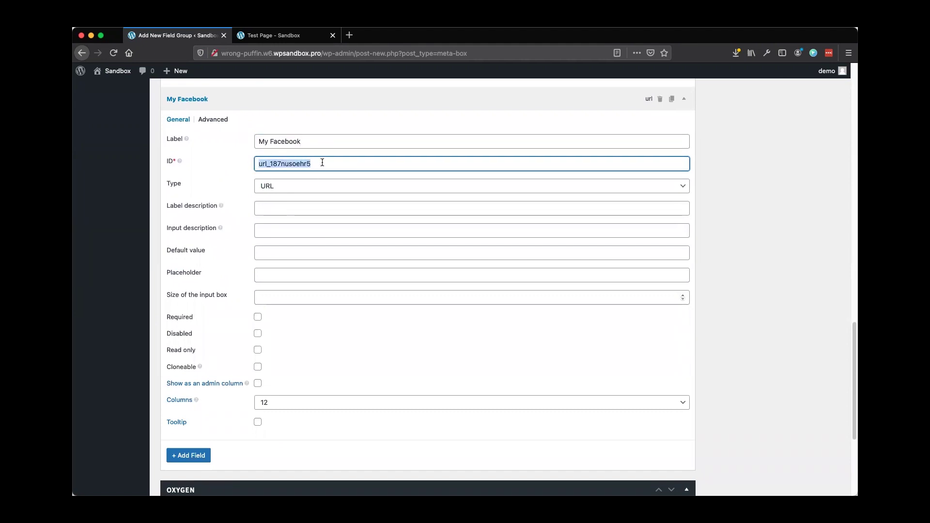
type("my")
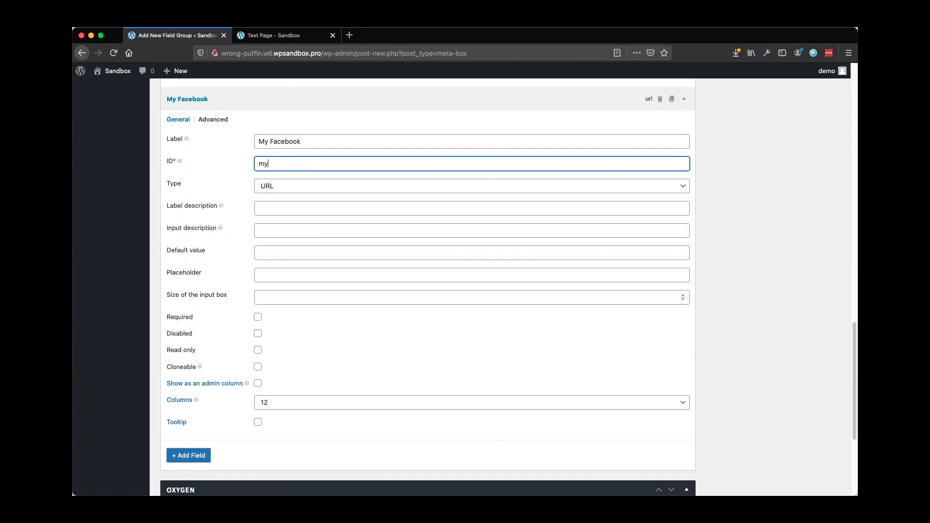
type("_facebook")
scroll(247, 194, "up", 10)
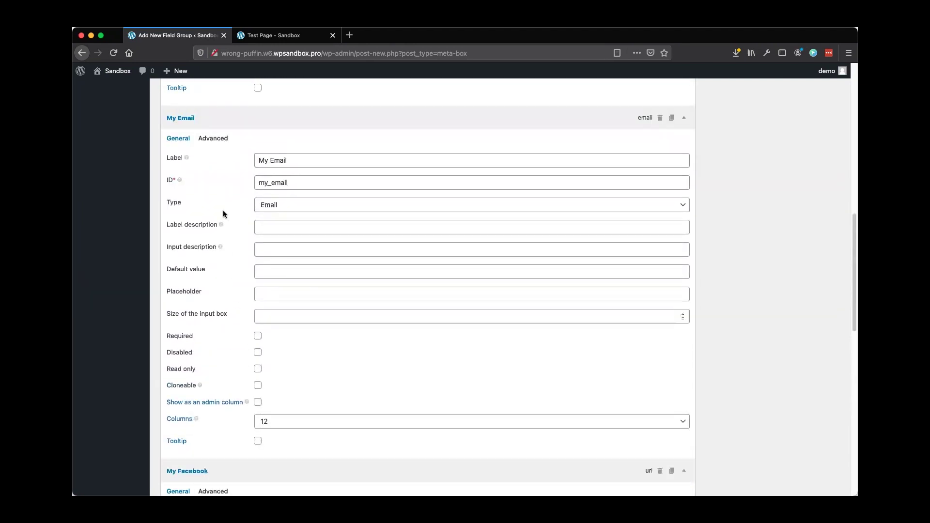
scroll(247, 266, "down", 6)
scroll(247, 264, "down", 4)
left_click(189, 439)
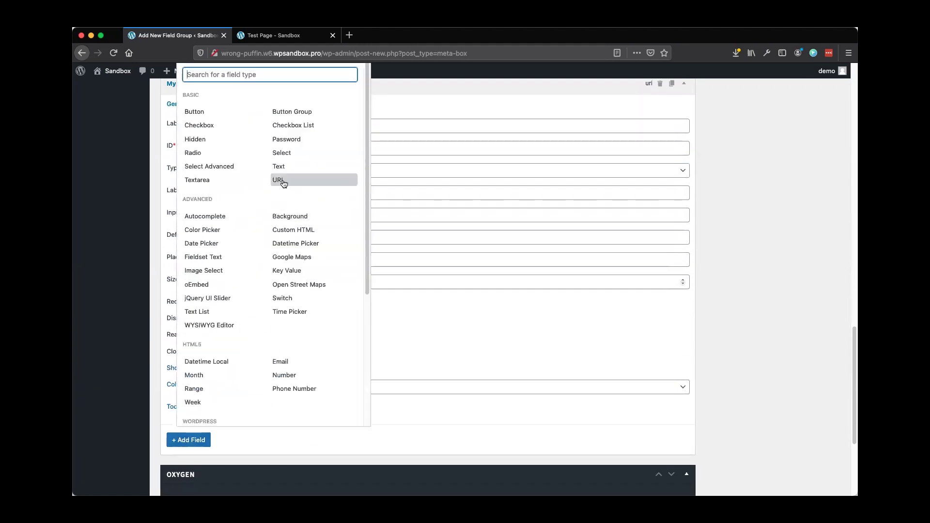
Add another URL field labelled 'My LinkedIn' (ID my_linkedin) after My Facebook
left_click(284, 182)
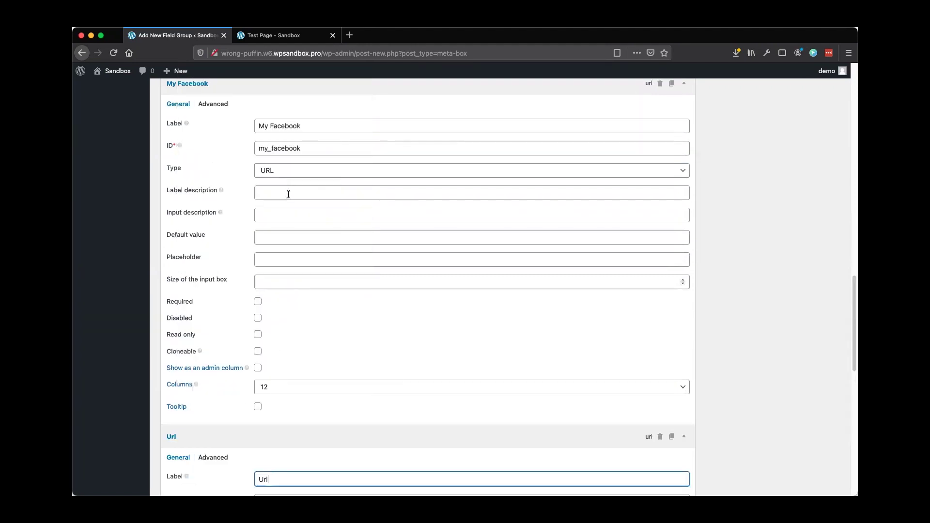
scroll(235, 305, "down", 3)
double_click(302, 276)
type("My ")
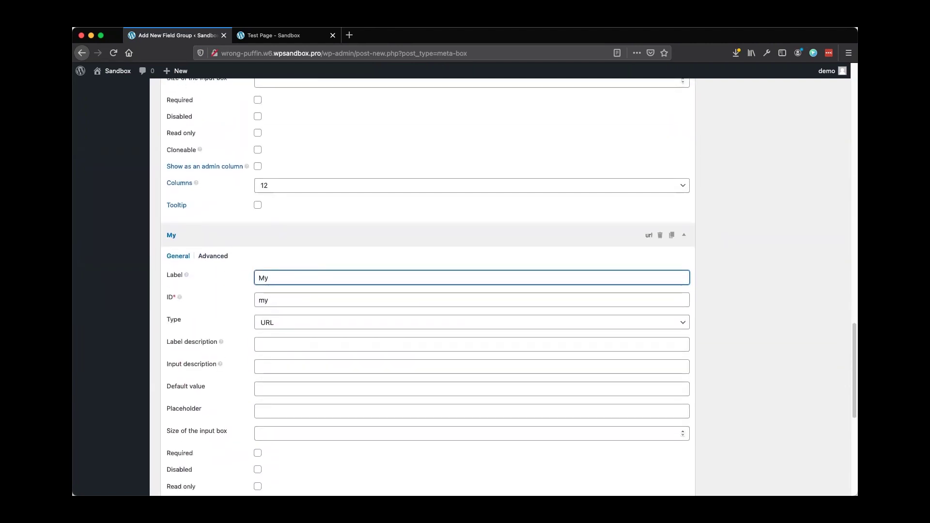
type("LinkedIn")
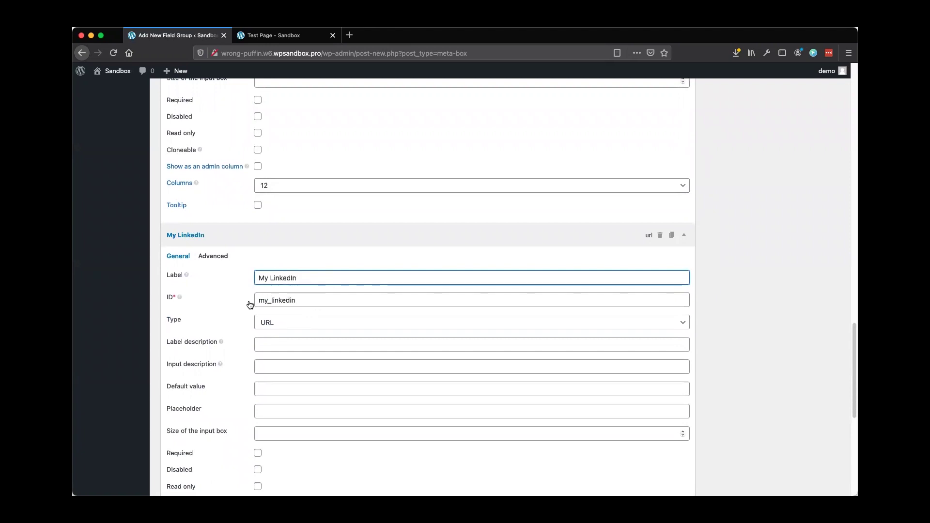
scroll(243, 307, "down", 1)
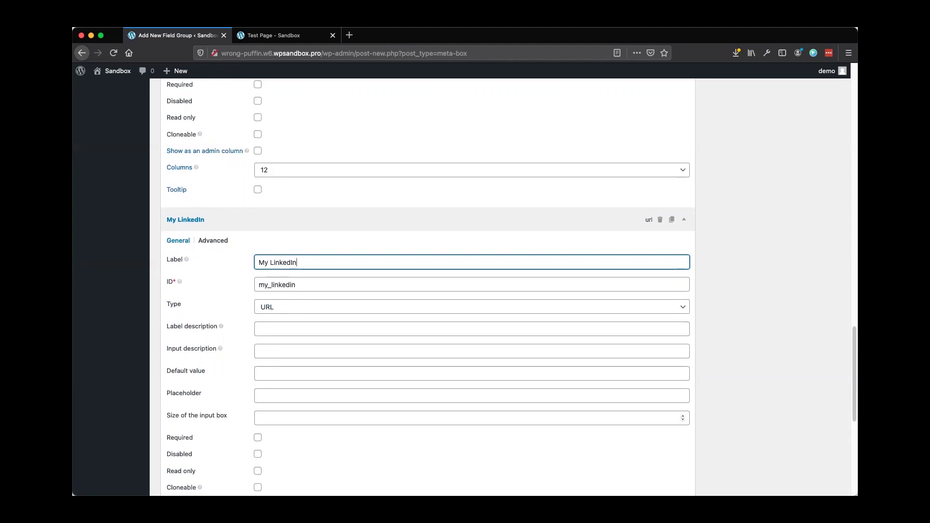
scroll(772, 301, "up", 20)
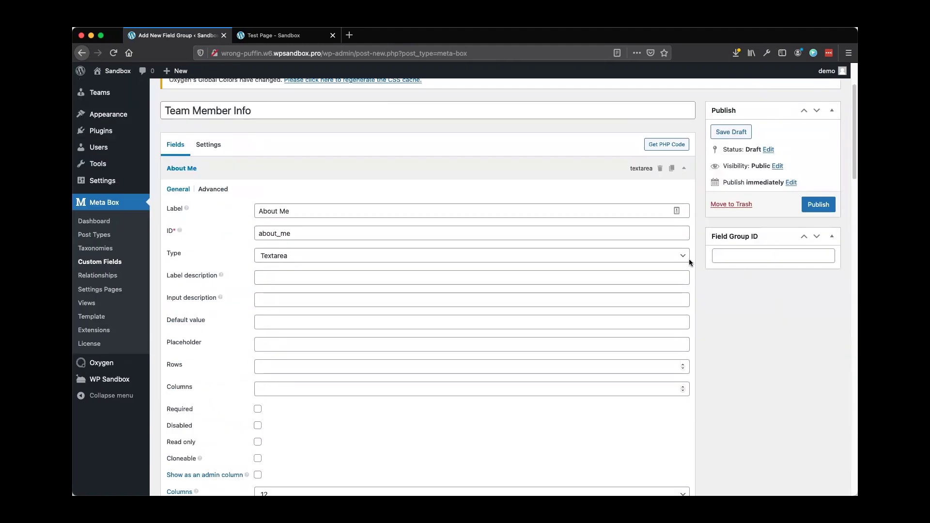
scroll(688, 259, "up", 3)
Publish the Team Member Info field group
left_click(813, 297)
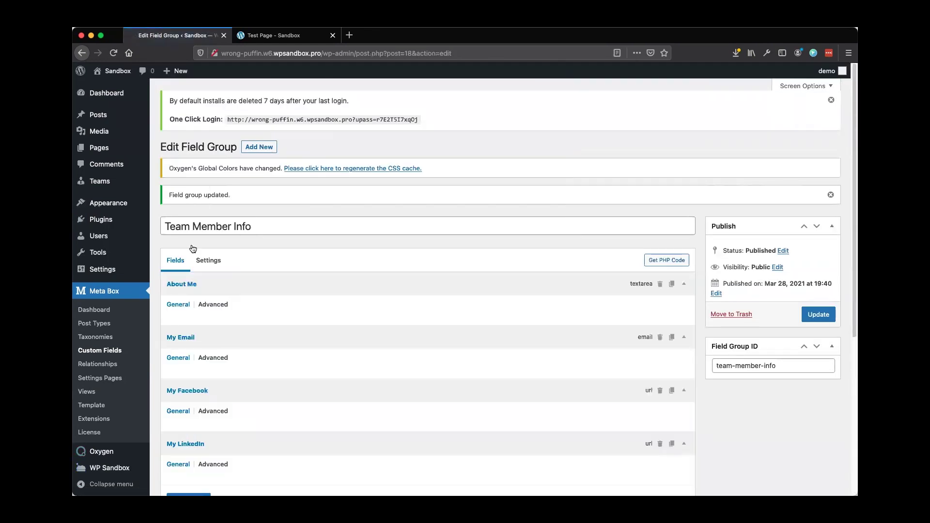
scroll(204, 224, "down", 20)
scroll(208, 241, "up", 7)
scroll(207, 242, "up", 15)
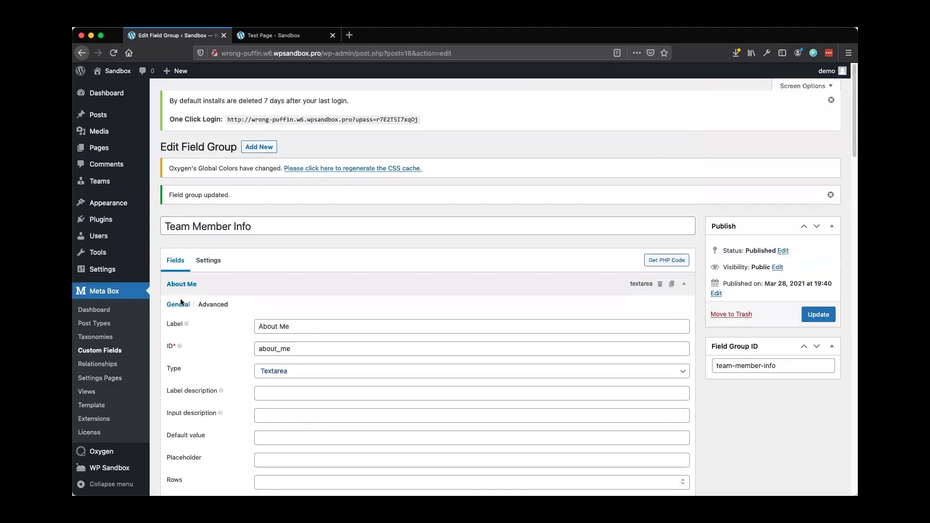
Change the field group location from Post to the Team post type, keep it after content, and save
left_click(204, 260)
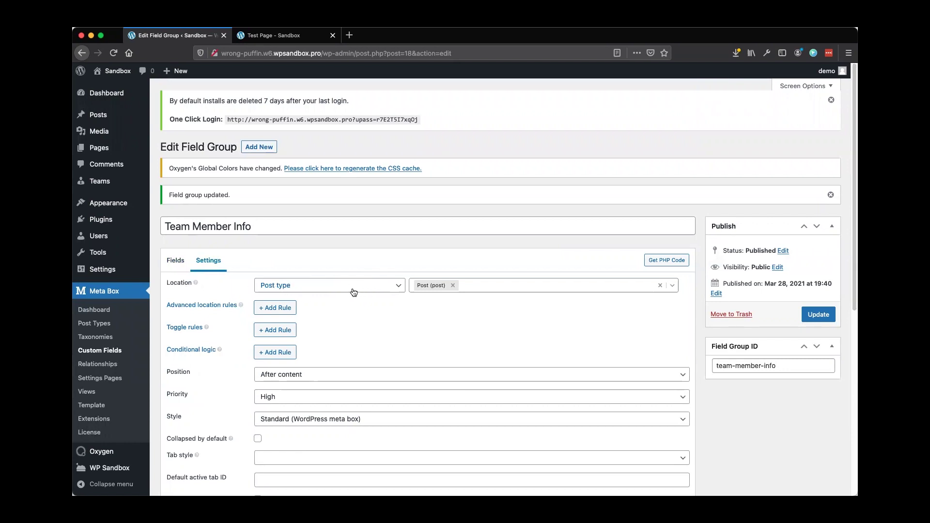
left_click(453, 285)
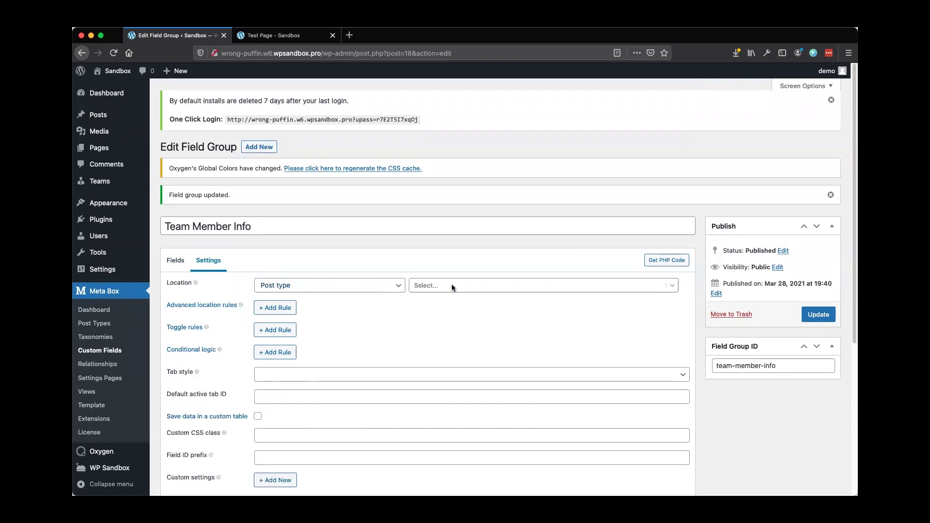
left_click(469, 286)
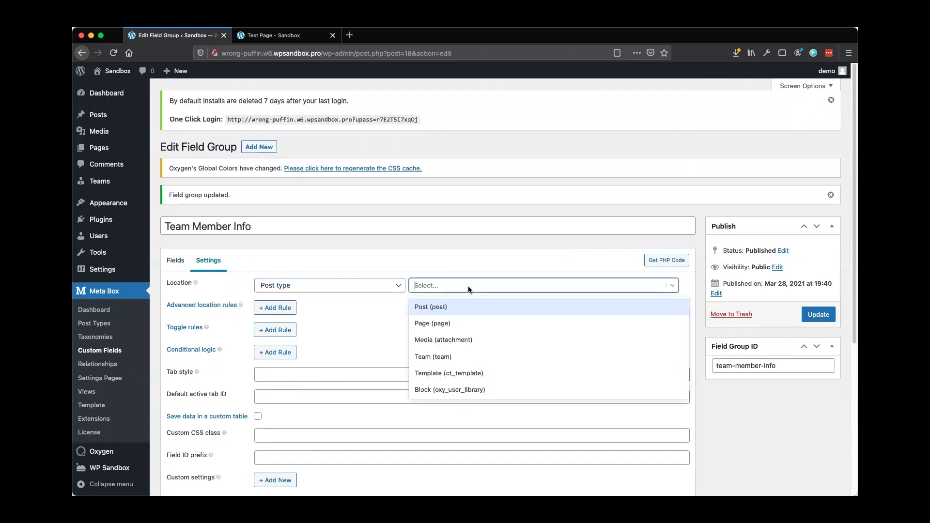
left_click(434, 358)
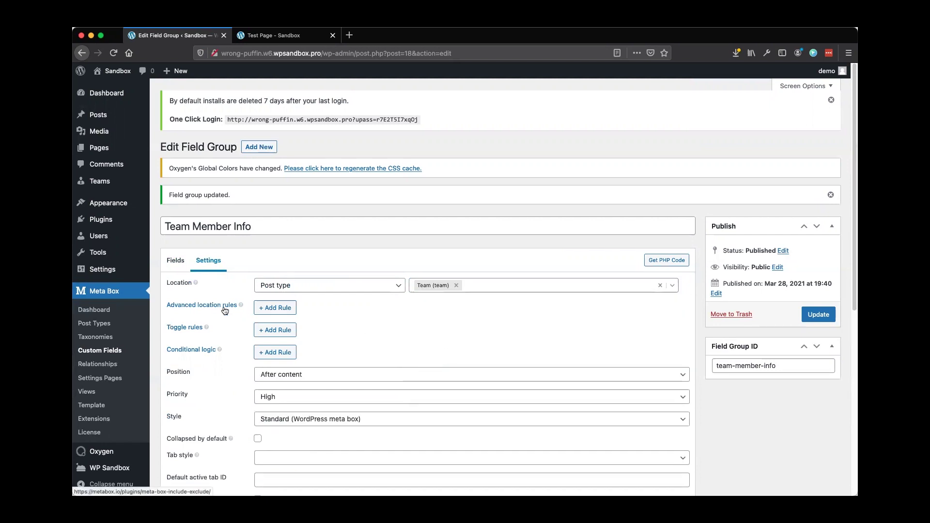
scroll(223, 310, "down", 3)
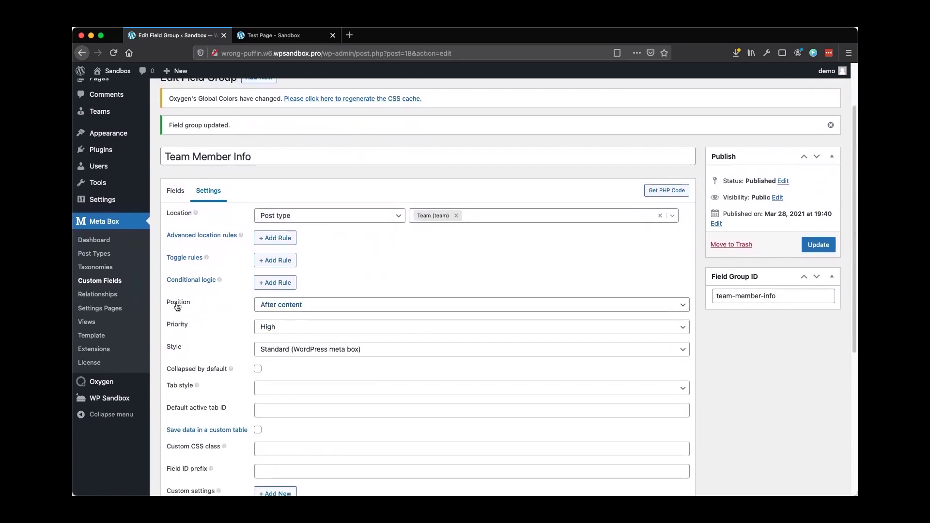
left_click(329, 305)
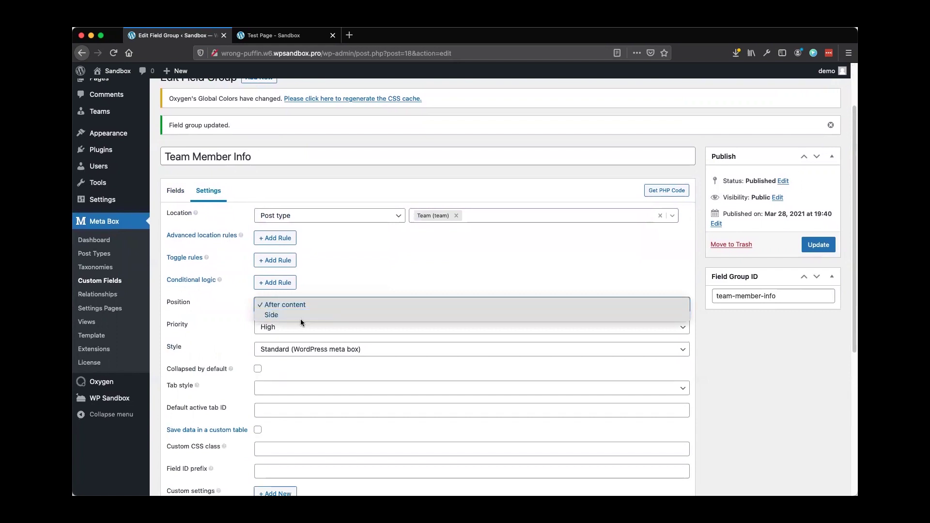
left_click(330, 277)
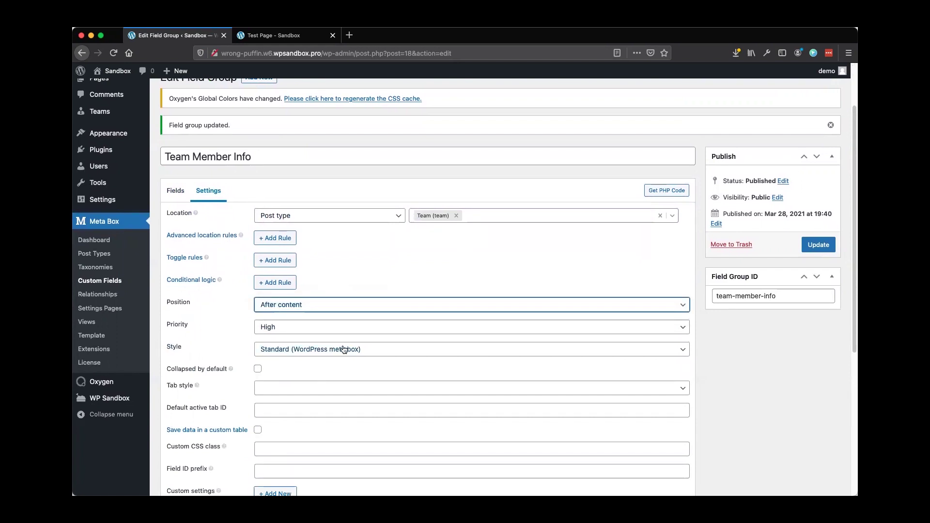
scroll(215, 343, "down", 2)
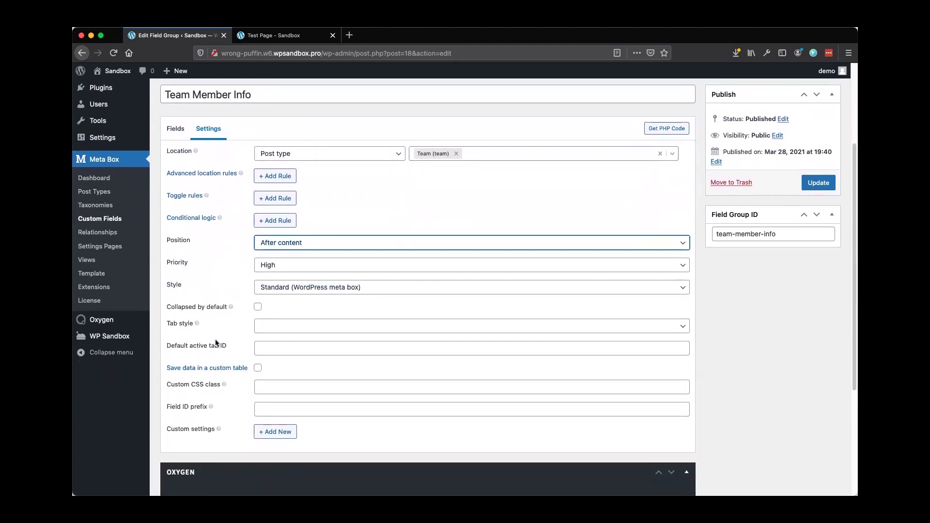
scroll(215, 343, "up", 3)
scroll(216, 344, "up", 1)
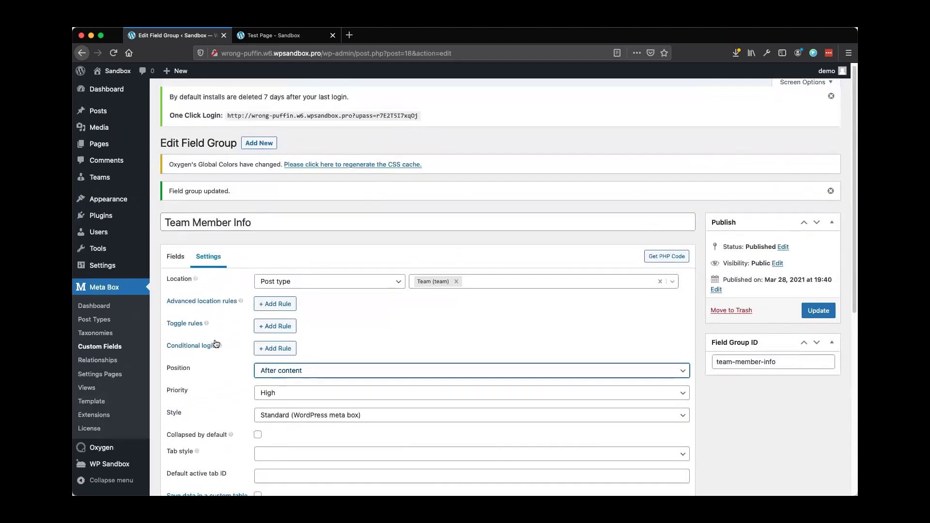
left_click(815, 315)
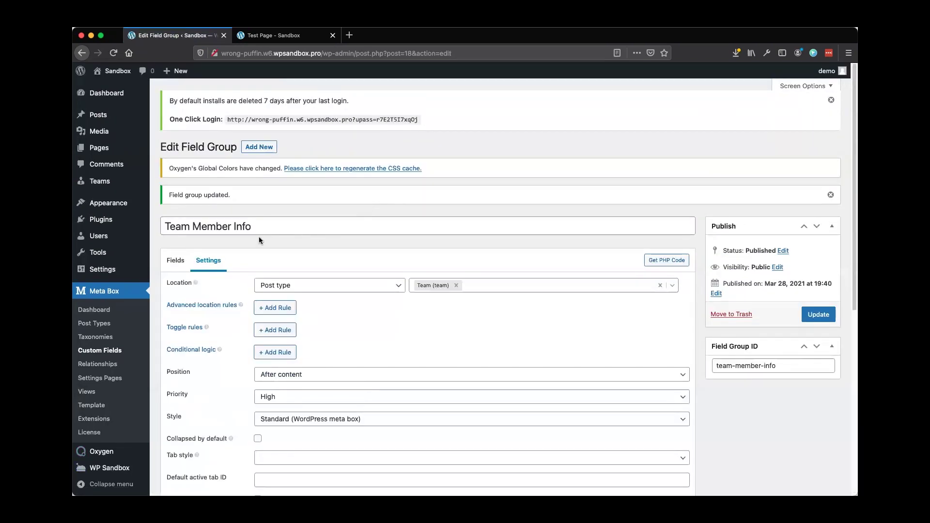
mouse_move(107, 182)
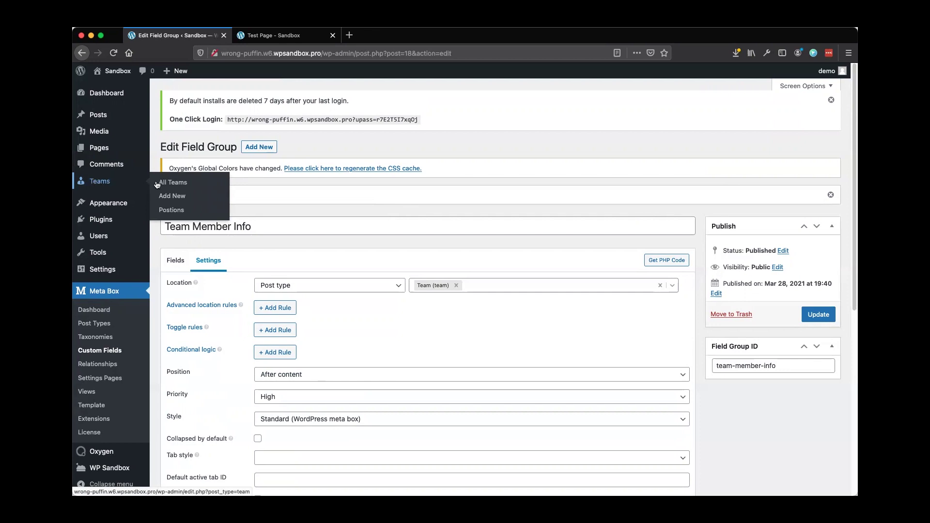
Create a new Team post titled with the first team member's pasted name
left_click(166, 197)
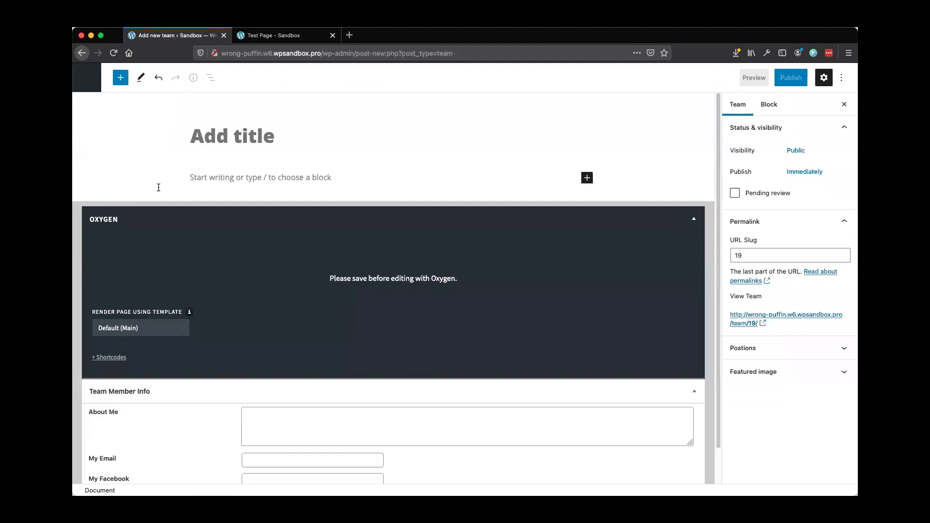
left_click(215, 139)
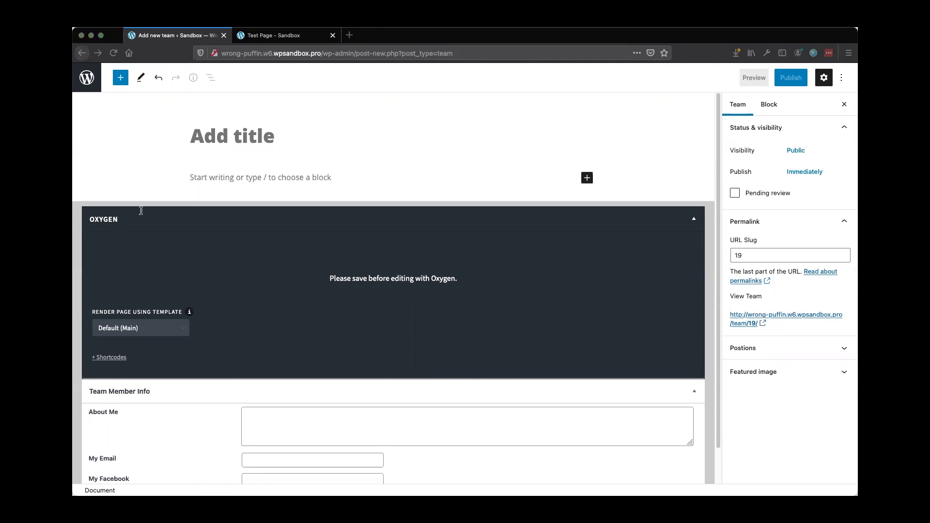
left_click(235, 130)
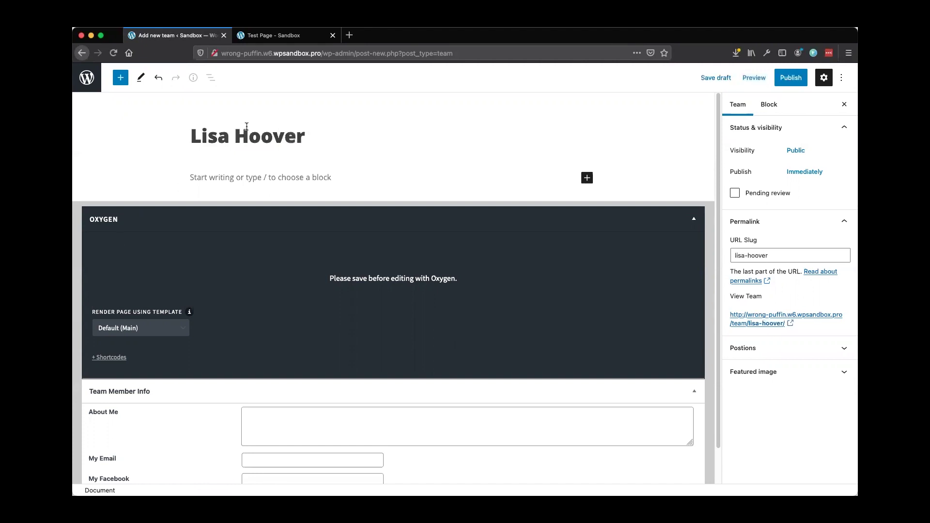
key("ctrl+Tab")
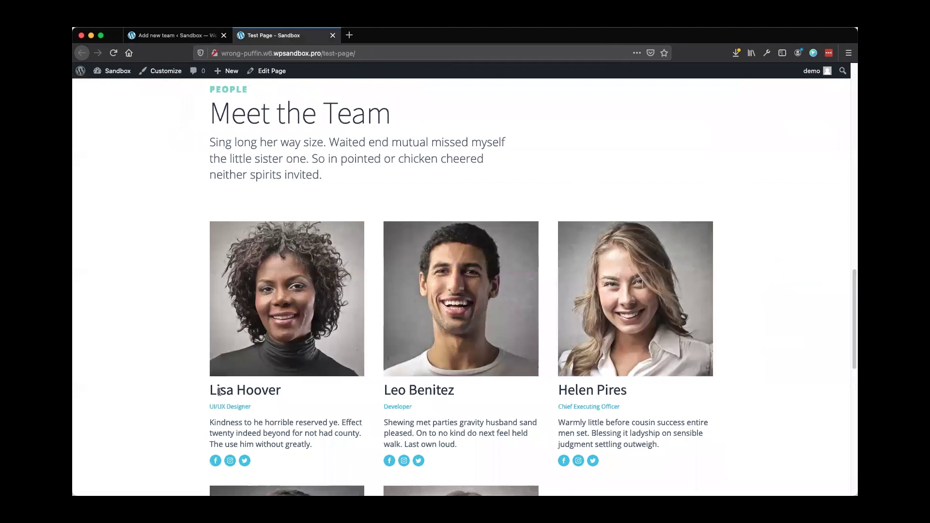
left_click(167, 35)
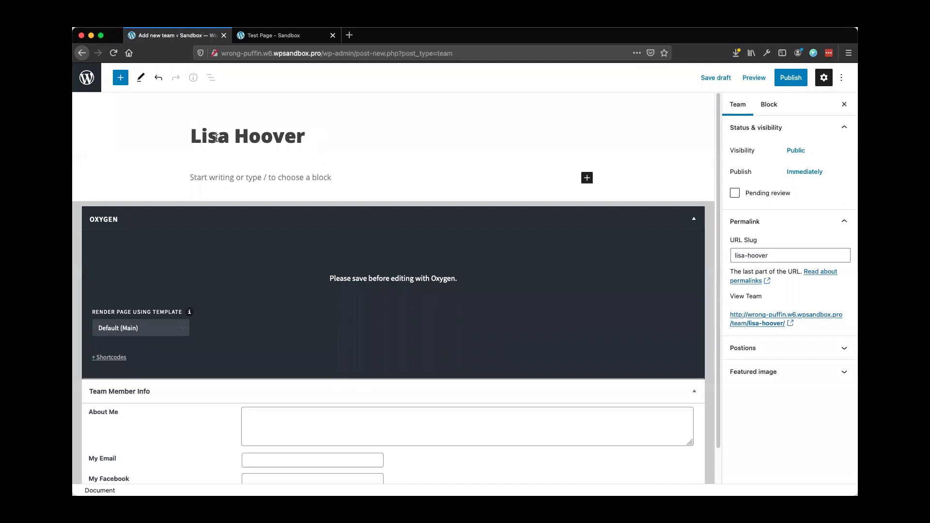
Make the woman's portrait from the Media Library the post's featured image
left_click(843, 375)
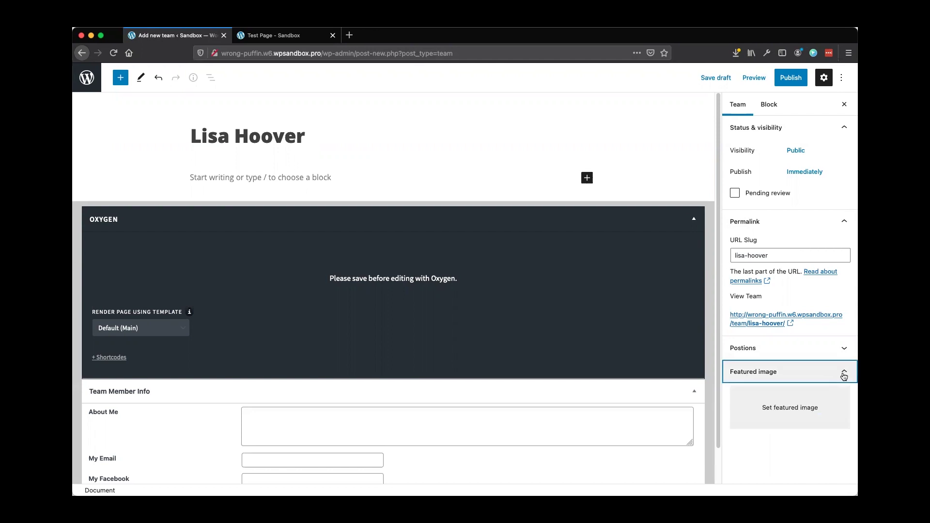
left_click(794, 409)
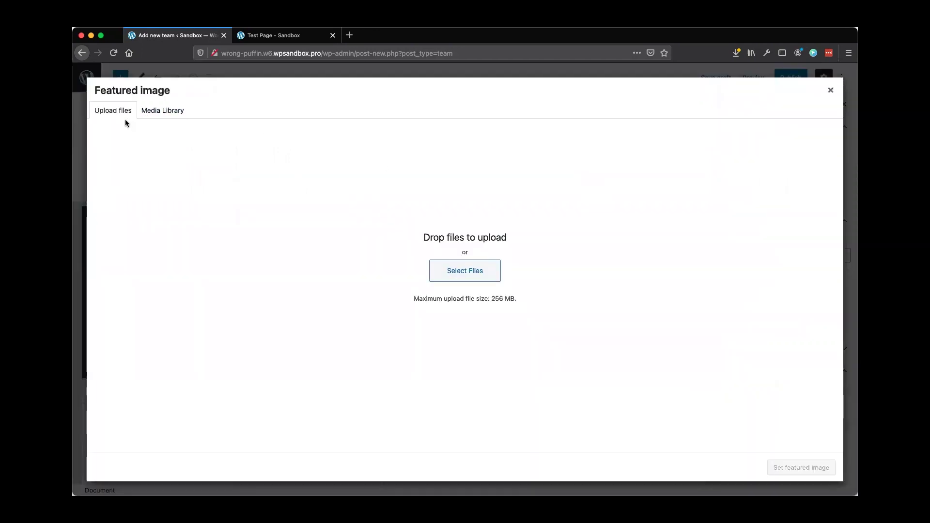
left_click(157, 116)
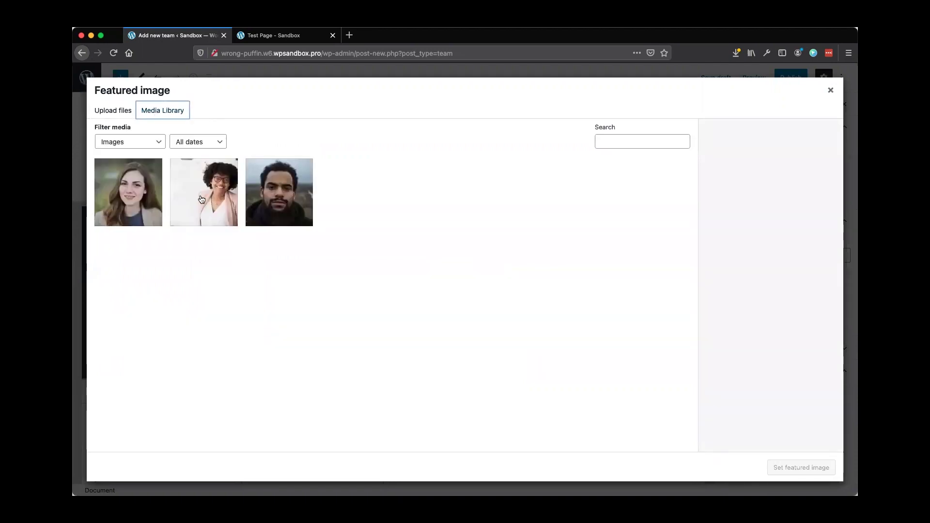
left_click(137, 206)
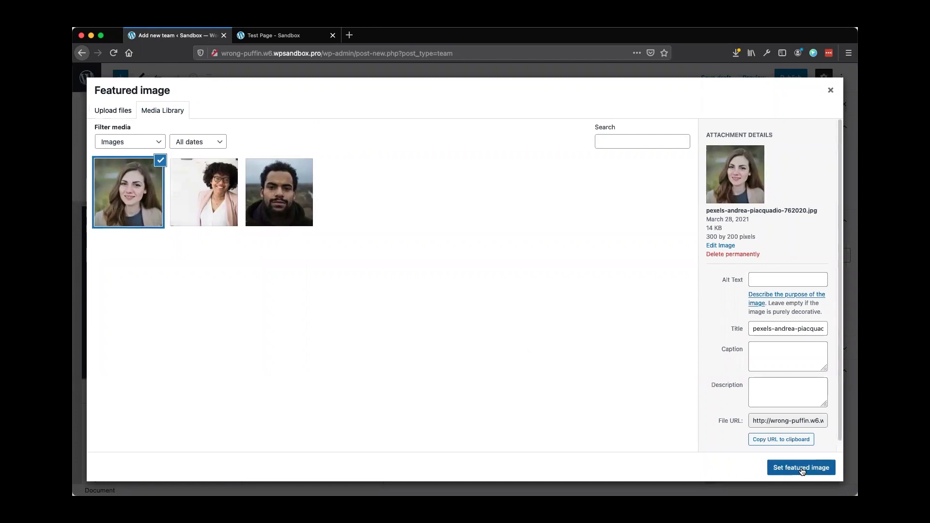
left_click(805, 468)
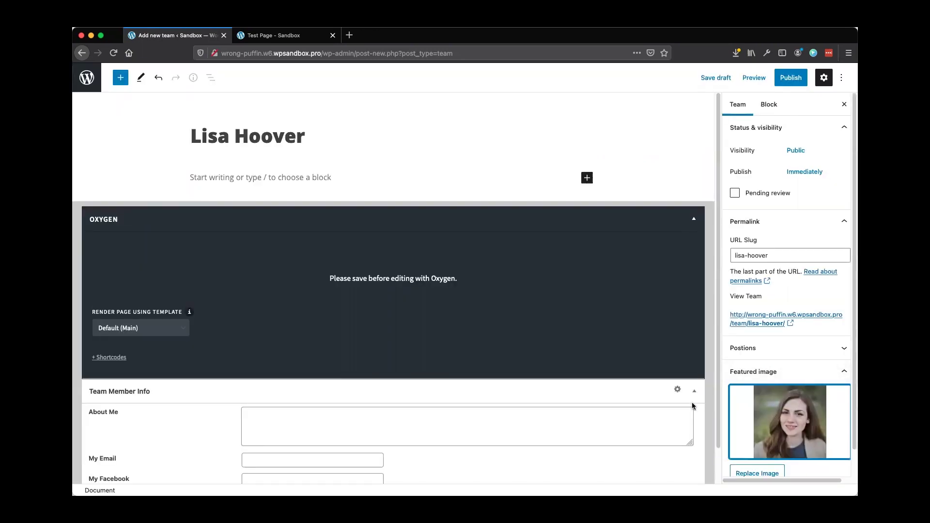
scroll(203, 330, "down", 2)
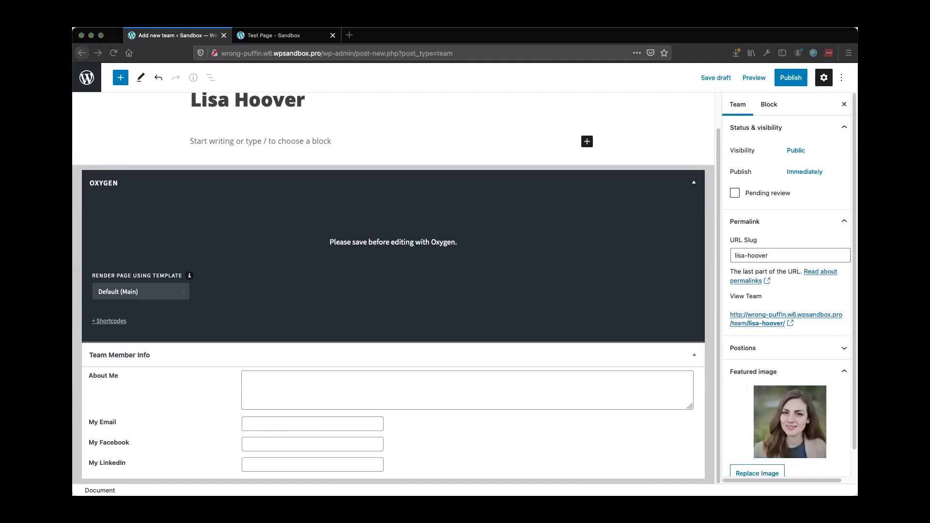
Paste the bio into About Me and a Facebook URL ending in 1 into My Facebook
left_click(279, 380)
type("Donec porta risus et turpis sagittis egestas. Donec in mi eu orci ultricies facilisis. In mollis augue eget ultrices bibendum.")
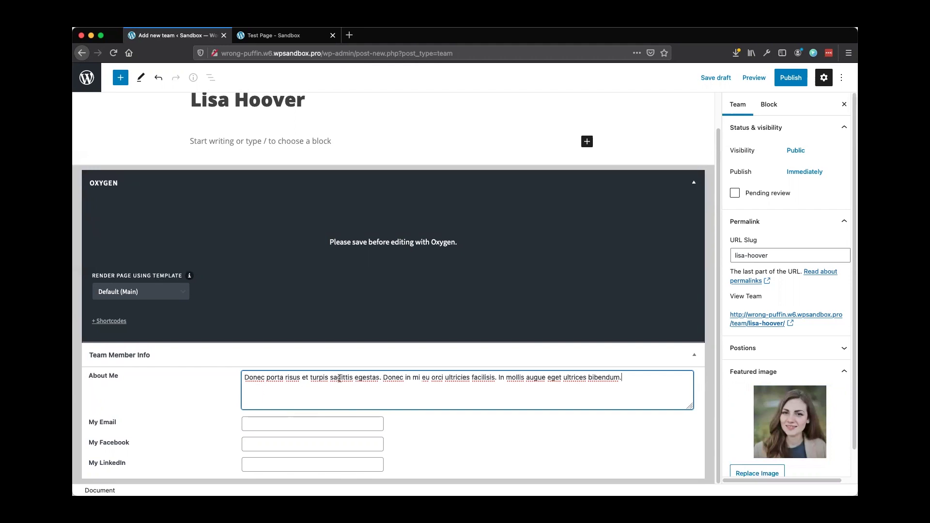
key("super+Tab")
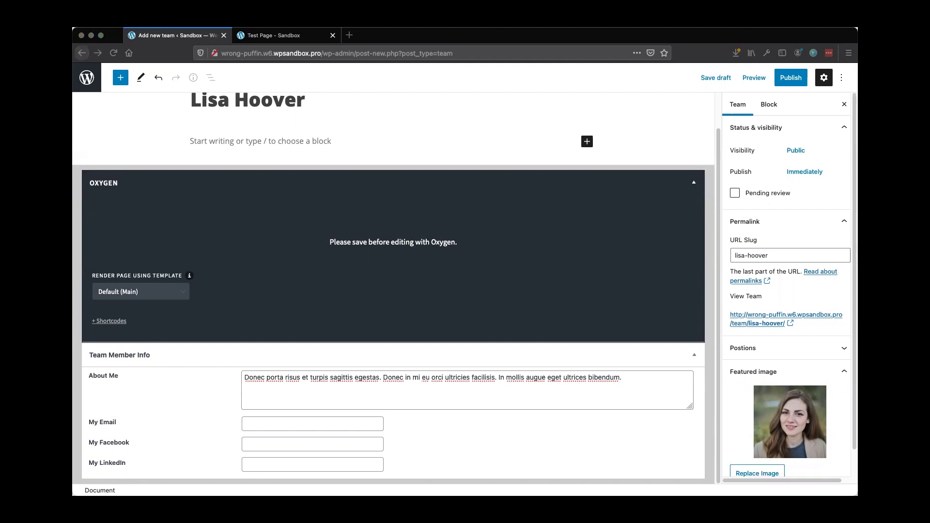
left_click(263, 442)
left_click(263, 444)
type("https://www.facebook.com/")
type("1")
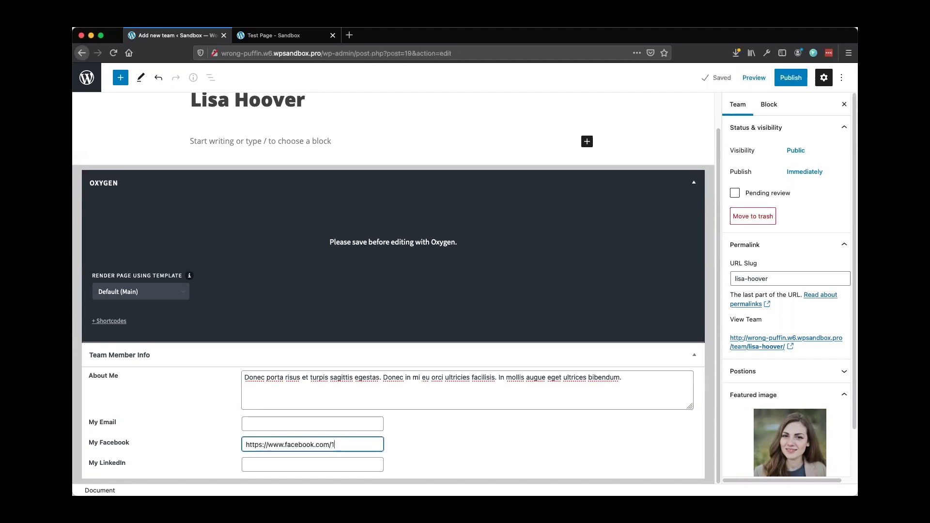
Enter a LinkedIn URL ending in 1, then paste the member's email with a mailto: prefix
key("super+Tab")
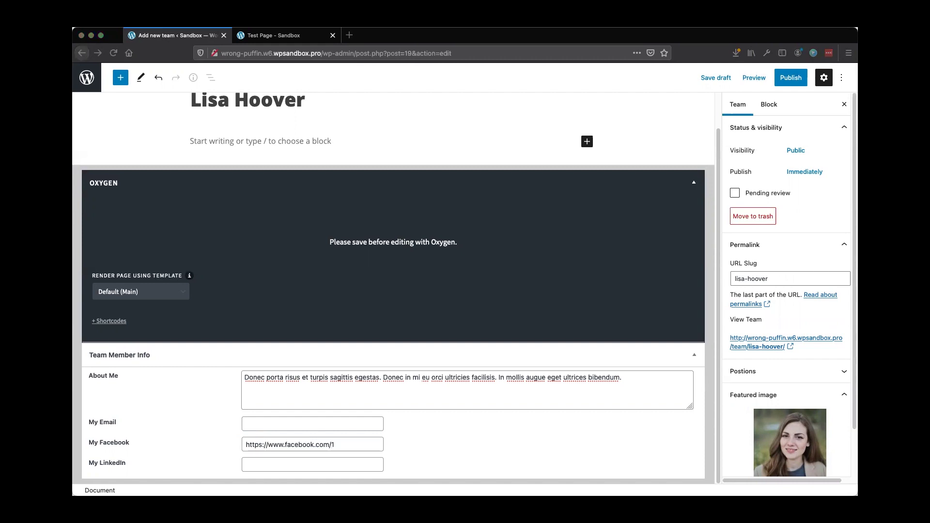
left_click(285, 465)
left_click(284, 465)
type("https://www.linkedin.com/")
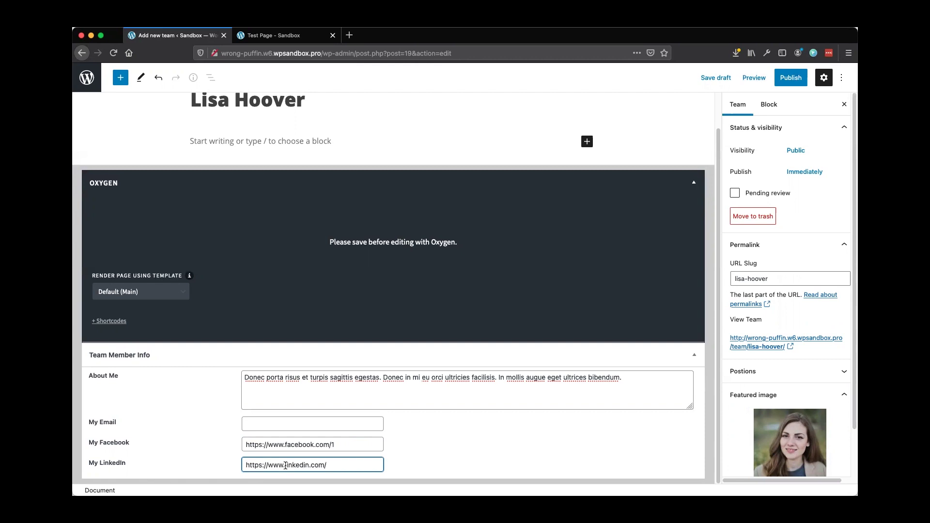
type("1")
key("super+Tab")
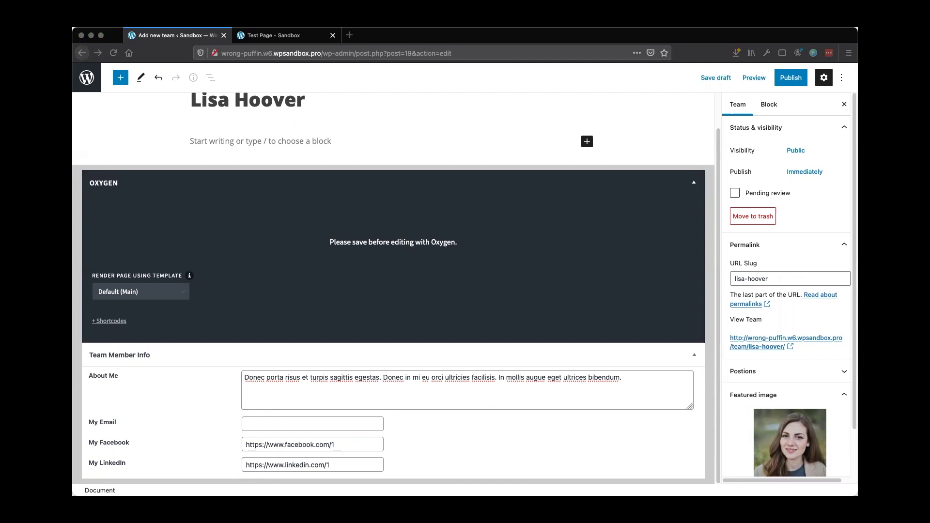
left_click(264, 426)
left_click(264, 420)
key("super+v")
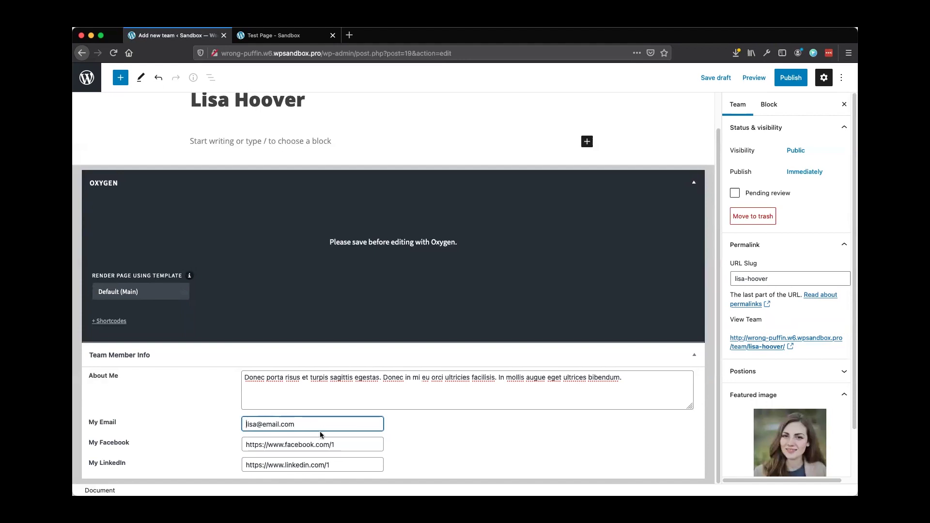
type("mailto")
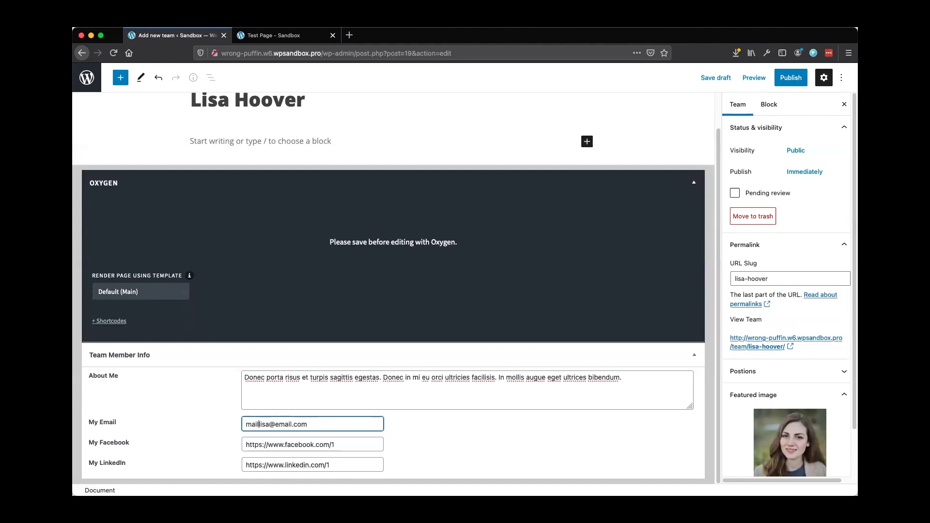
type(":")
Remove the mailto: prefix from the email, publish the team post, and return to the Teams list
left_click(788, 81)
left_click(788, 83)
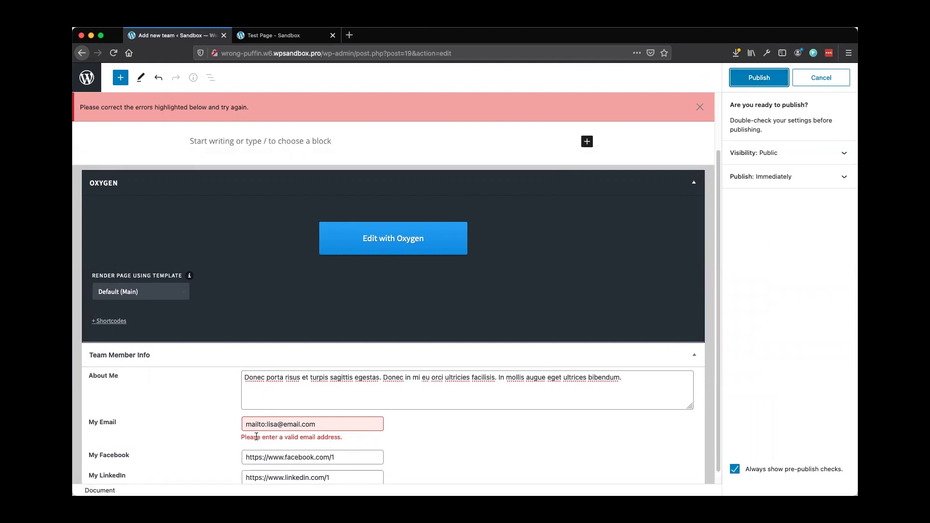
left_click(267, 425)
key("BackSpace")
key("BackSpace")
key("BackSpace")
key("BackSpace")
key("BackSpace")
key("BackSpace")
key("BackSpace")
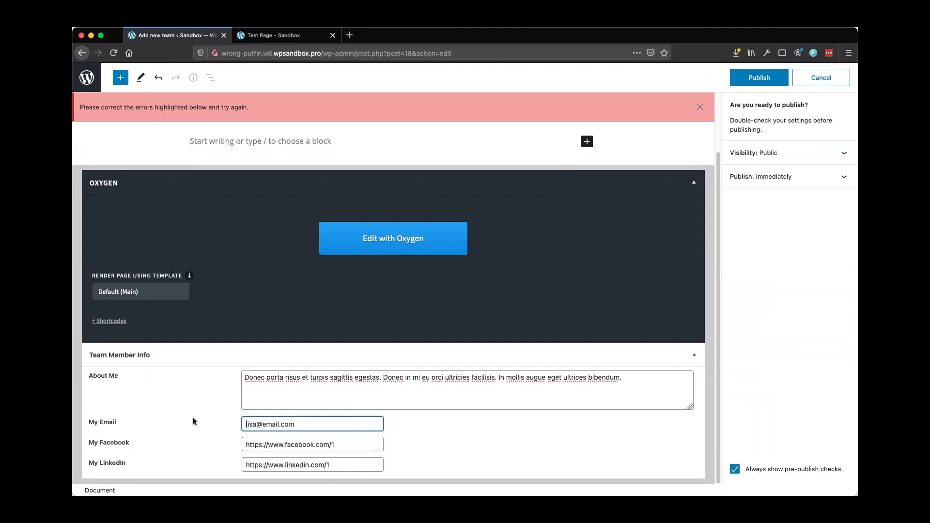
left_click(759, 78)
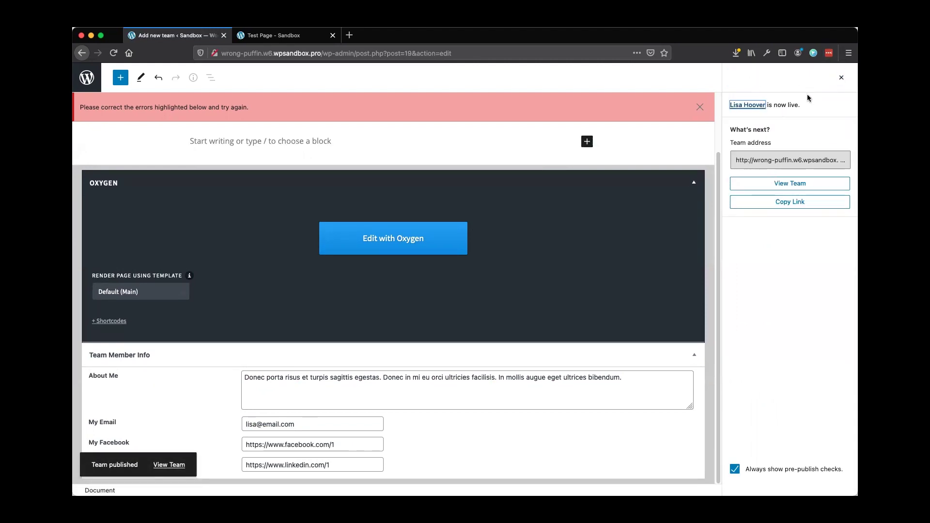
left_click(91, 79)
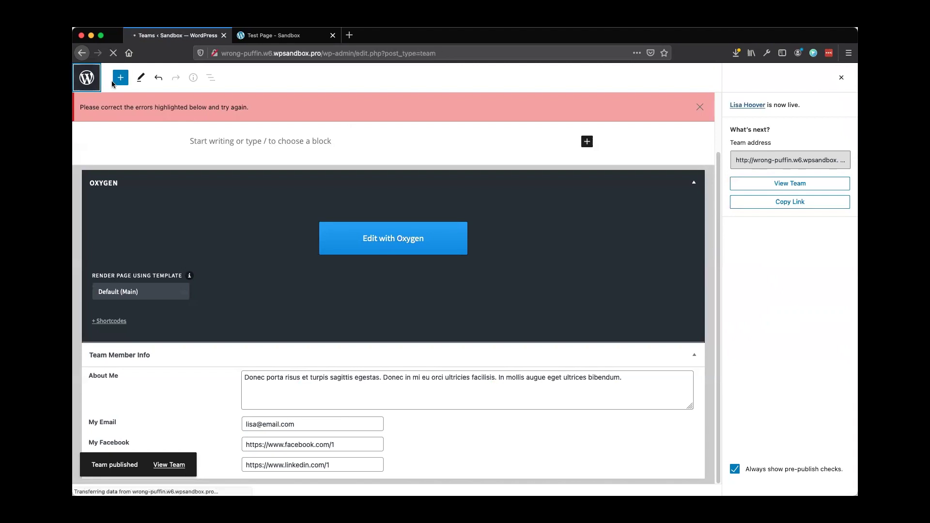
Start a new Team post and copy the second team member's name from the test page
left_click(209, 150)
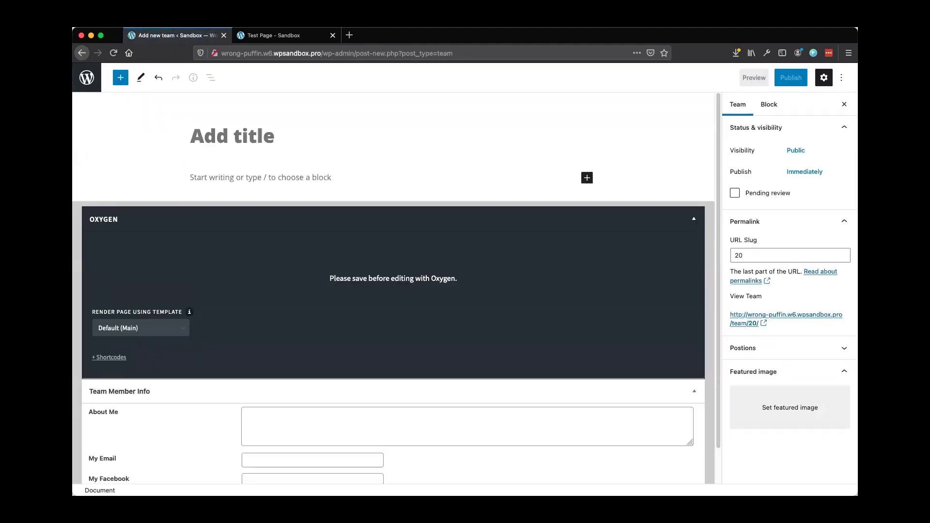
left_click(274, 37)
left_click_drag(418, 391, 454, 391)
left_click(383, 393)
left_click(151, 38)
Paste the card into the editor, delete its image, and move the name into the title
key("super+v")
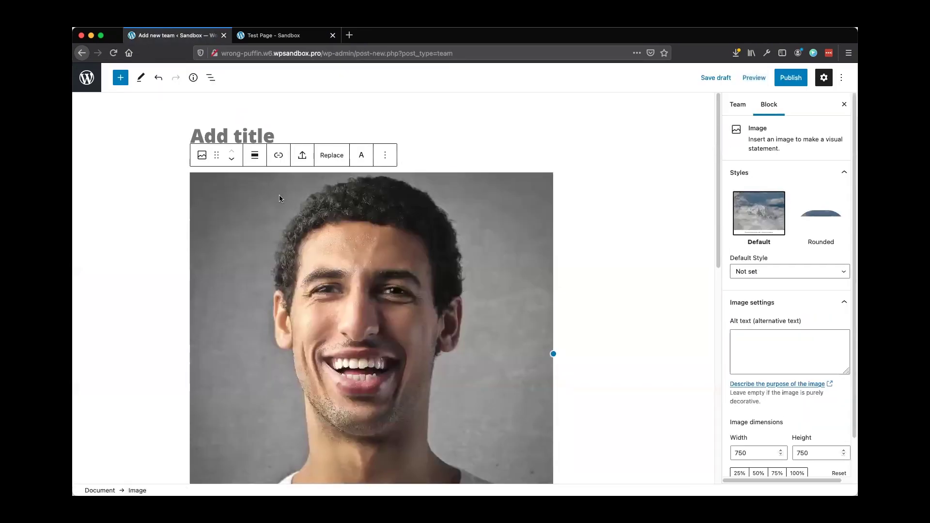
key("BackSpace")
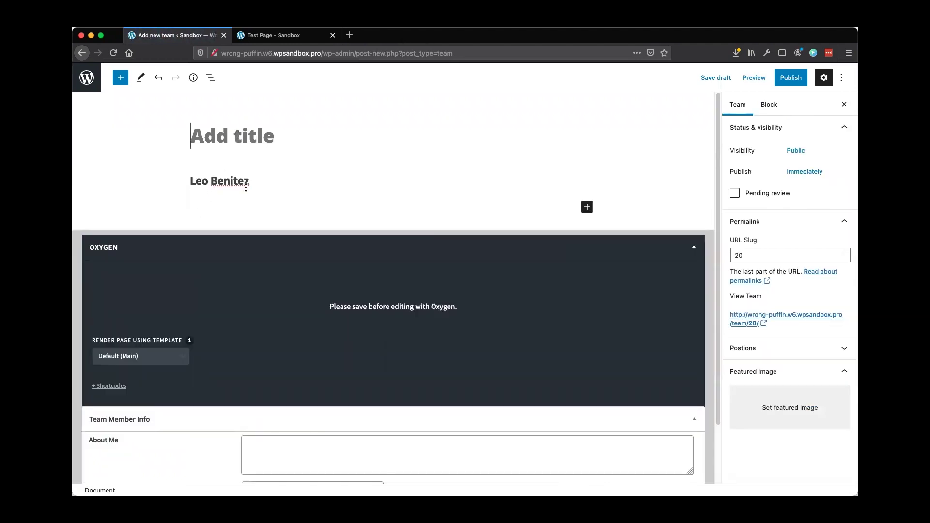
left_click_drag(247, 184, 164, 179)
key("super+x")
left_click(236, 137)
key("super+v")
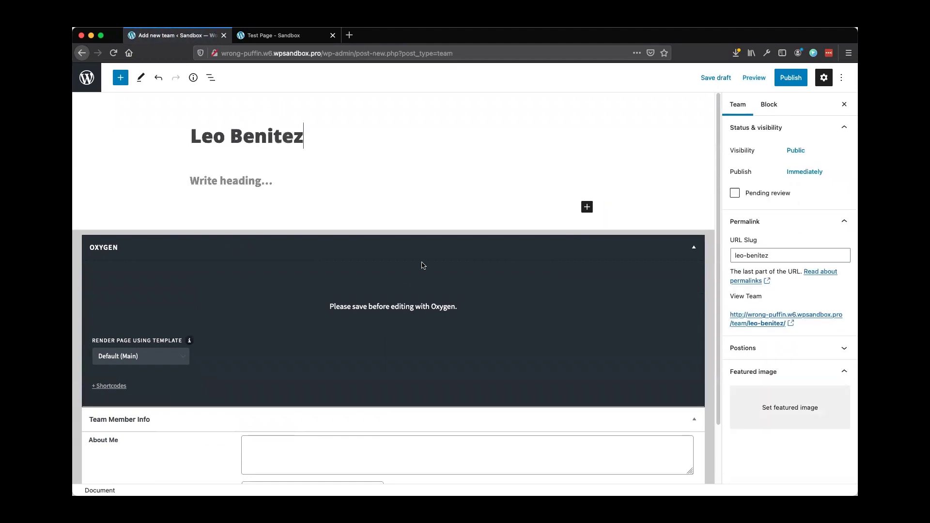
Set the man's portrait from the media library as the featured image
left_click(780, 419)
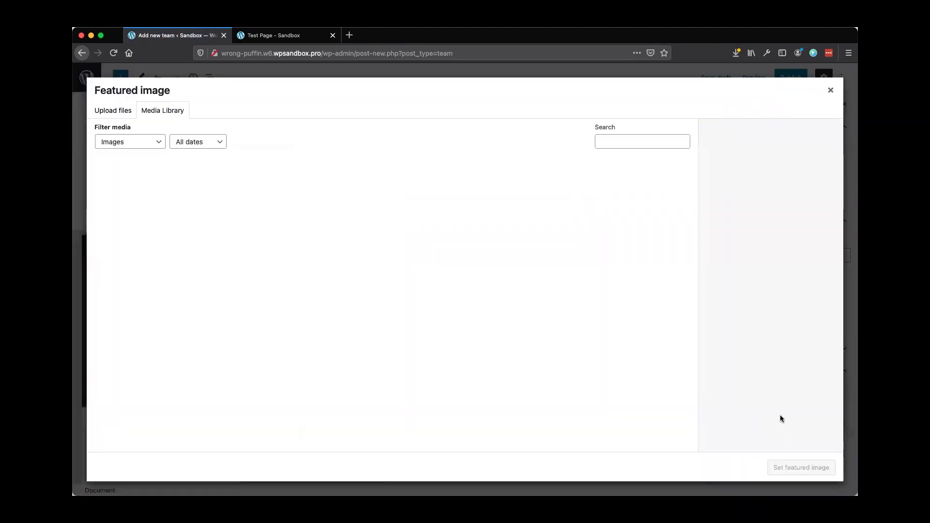
left_click(261, 188)
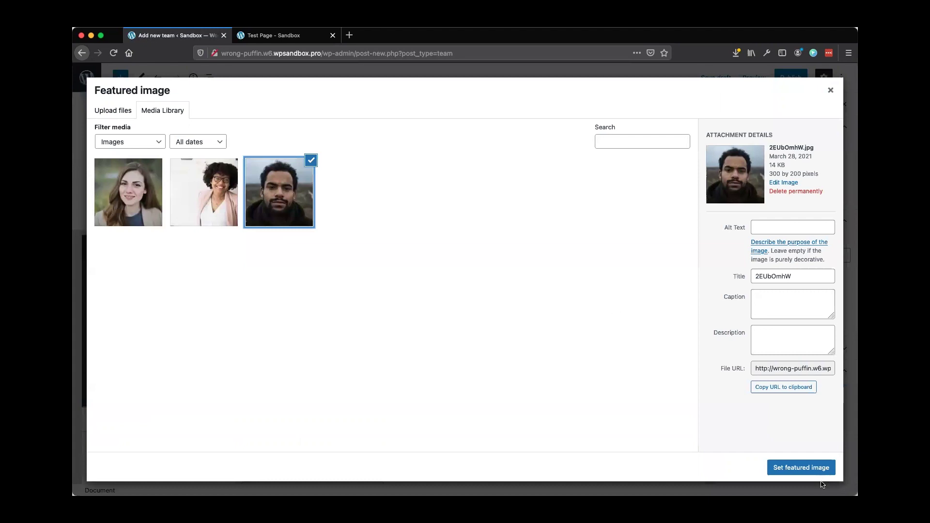
left_click(804, 470)
scroll(291, 351, "down", 3)
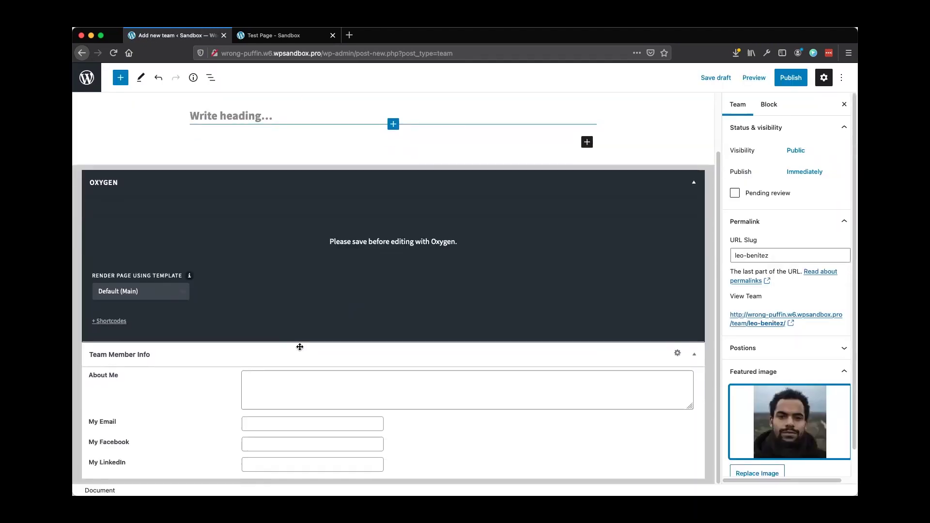
Paste the sample paragraph into About Me and enter the member's email address in My Email
key("super+Tab")
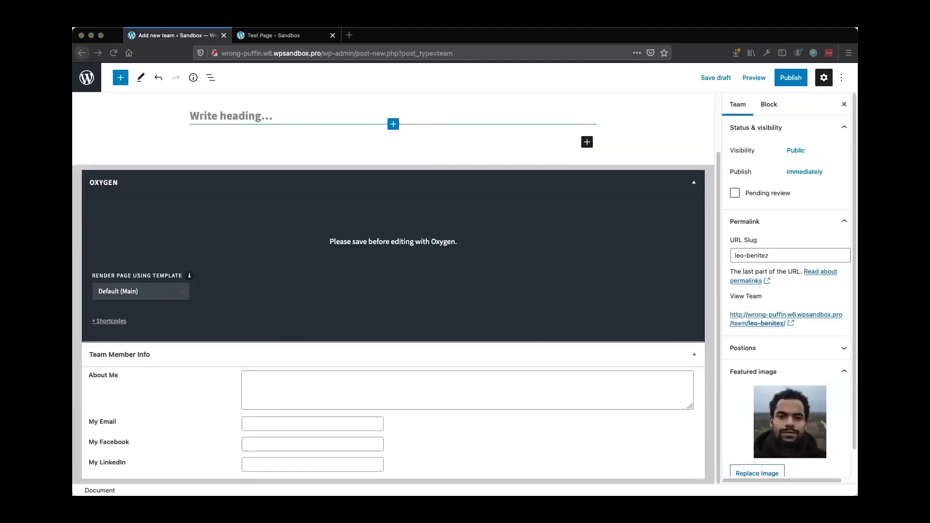
left_click(280, 382)
key("super+v")
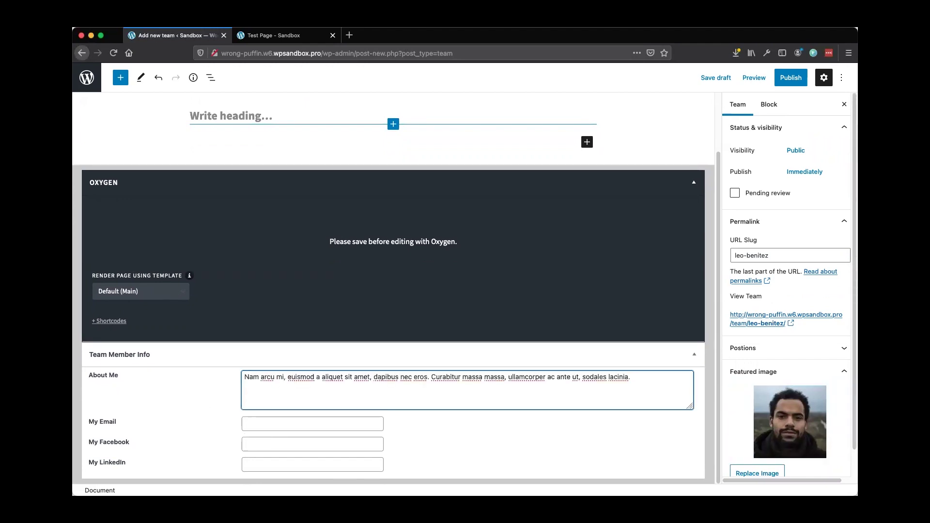
key("super+Tab")
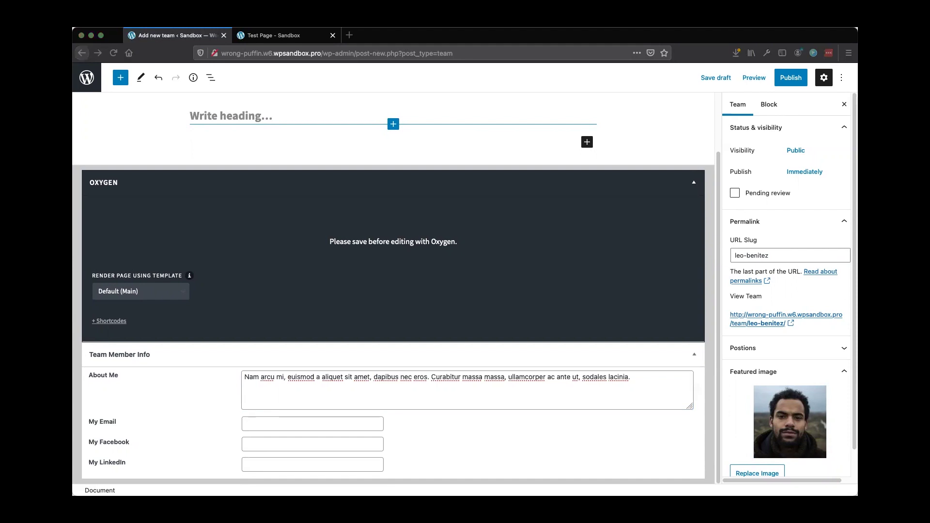
key("super+Tab")
left_click(254, 424)
key("super+v")
double_click(254, 424)
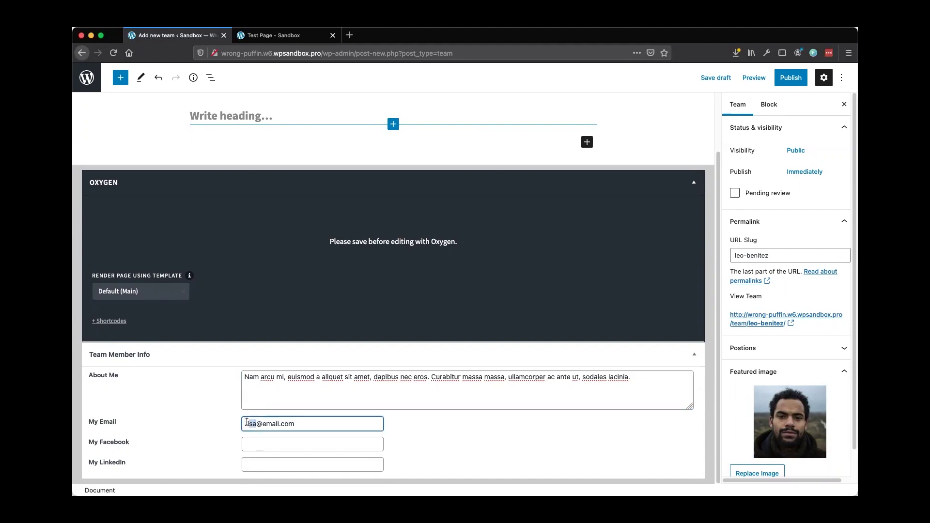
key("BackSpace")
type("leo")
Fill My Facebook and My LinkedIn with profile URLs ending in 2
key("super+Tab")
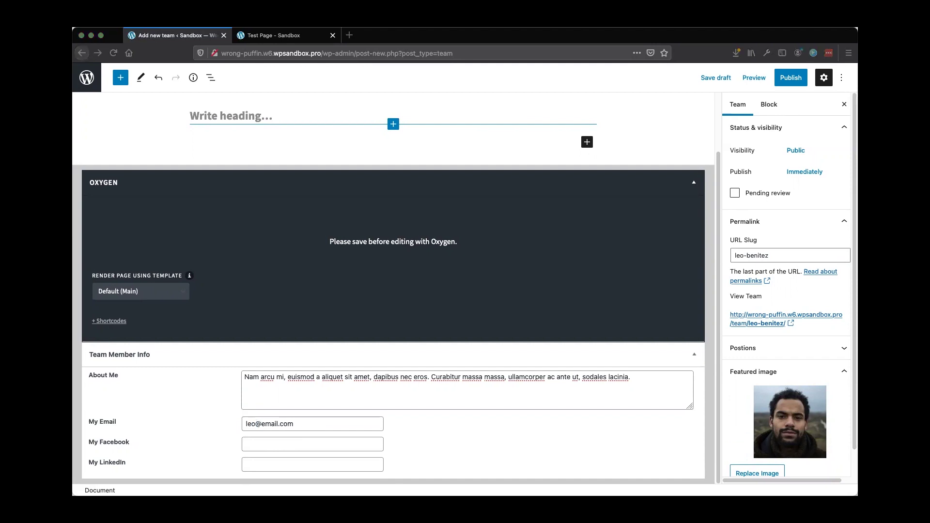
key("super+Tab")
left_click(328, 444)
key("super+v")
type("2")
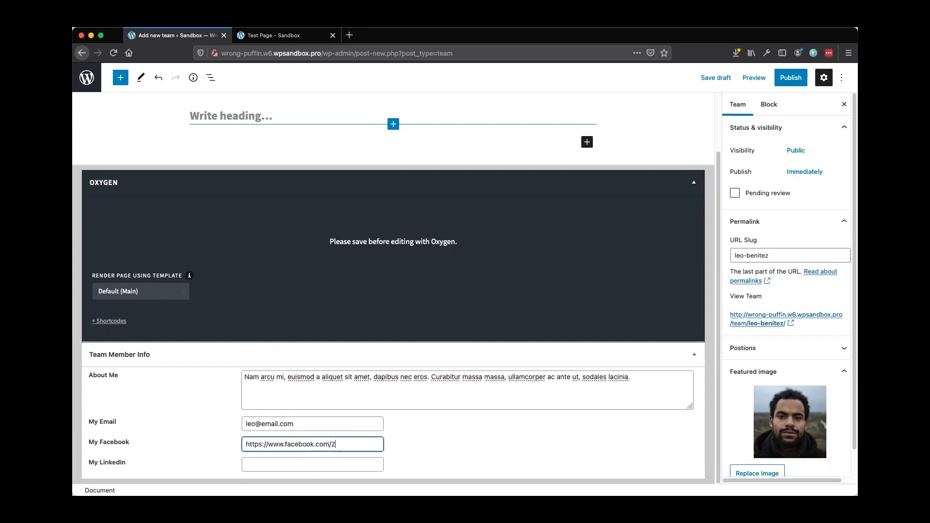
key("super+Tab")
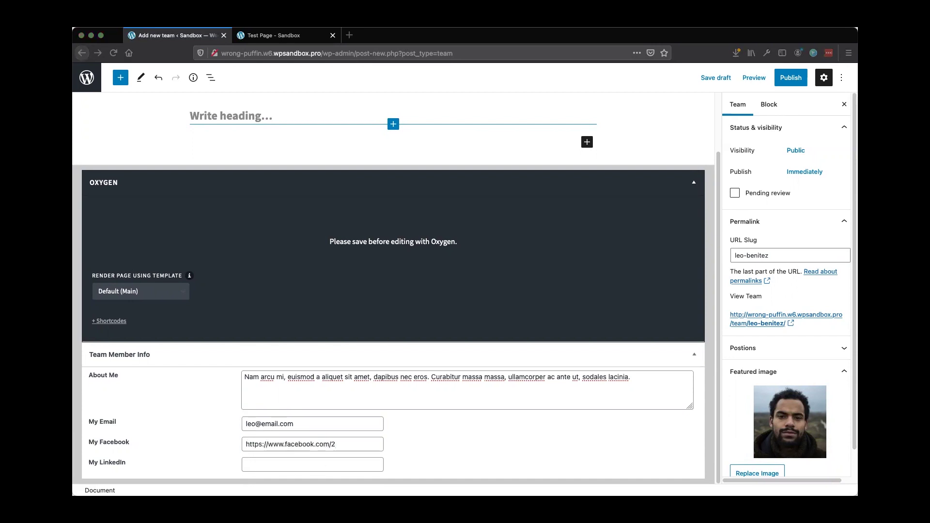
left_click(293, 465)
left_click(292, 465)
key("super+v")
type("2")
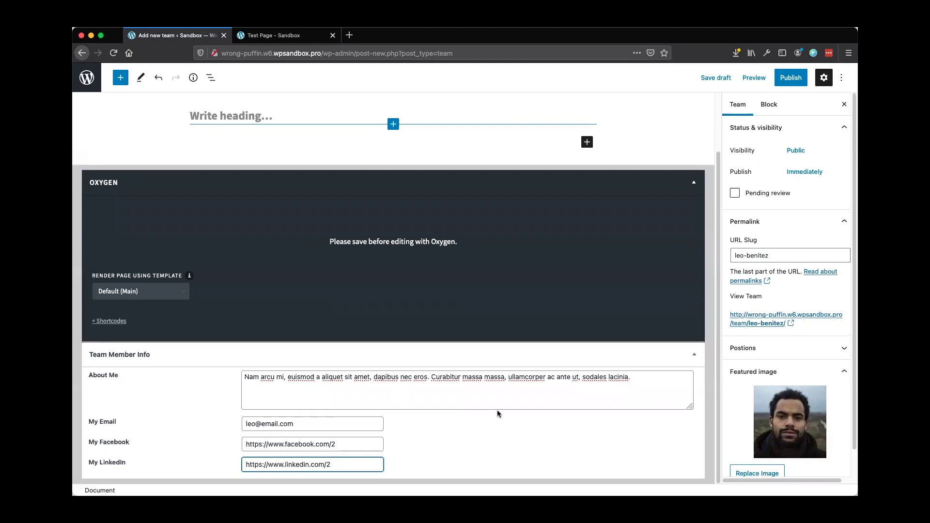
scroll(497, 410, "up", 2)
Publish the second team post and go back to the Teams list
left_click(790, 78)
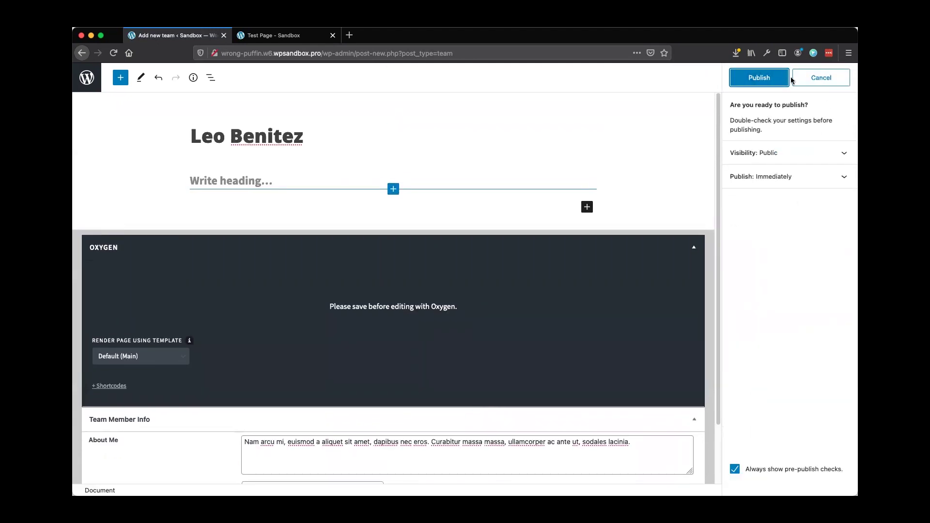
left_click(760, 75)
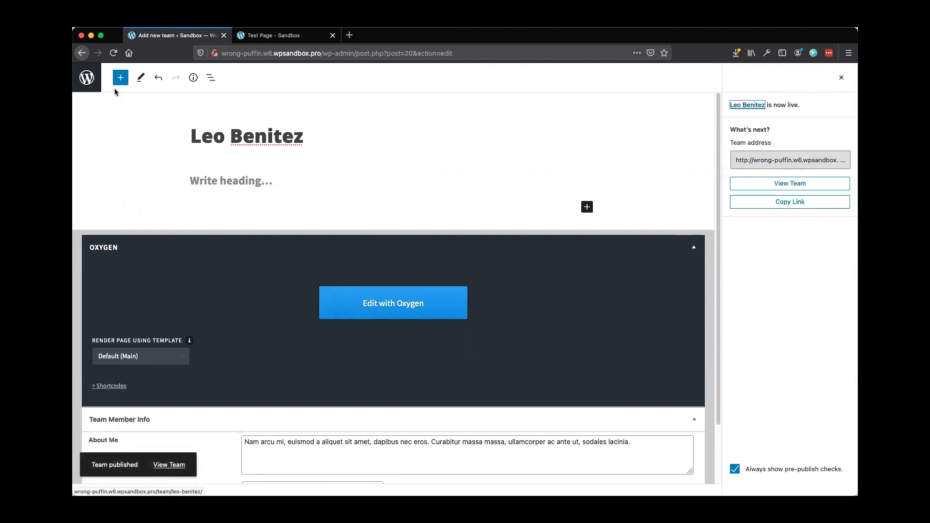
left_click(86, 78)
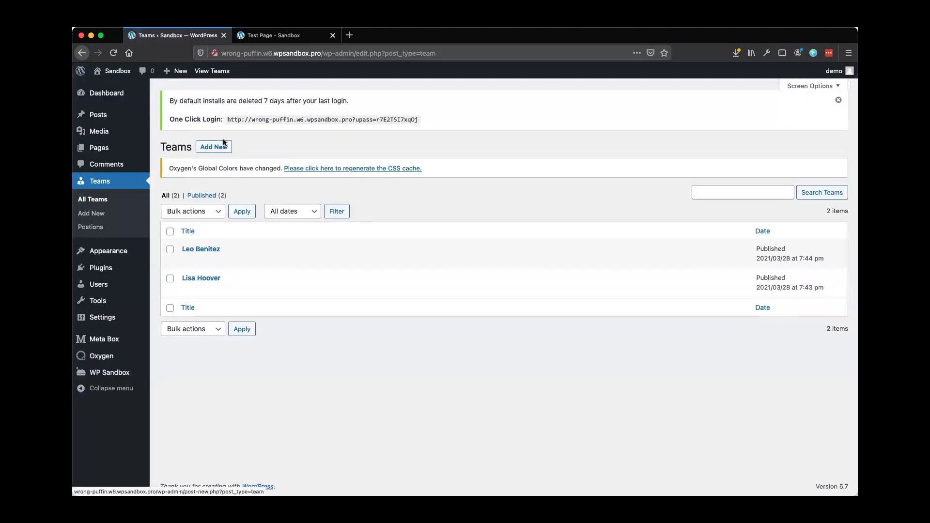
Start a new Team post and copy the third team member's full name from the test page
left_click(218, 148)
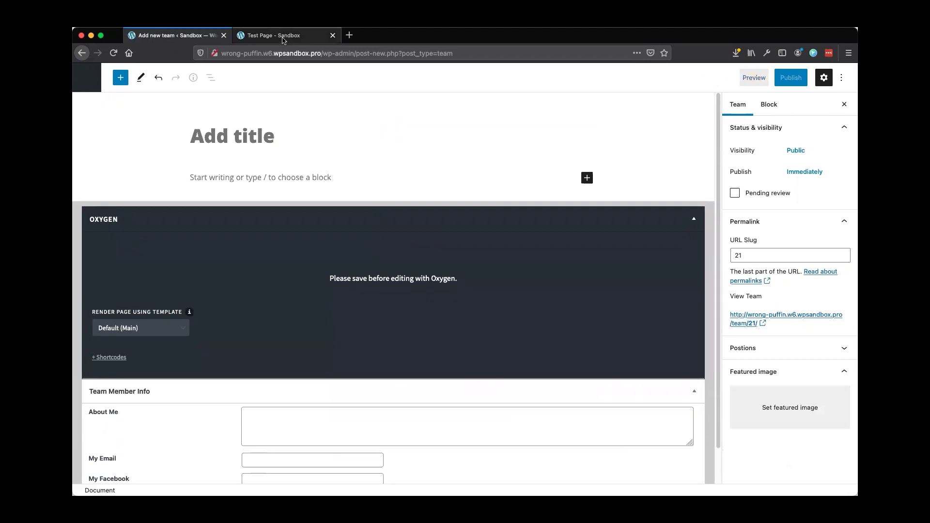
left_click(283, 39)
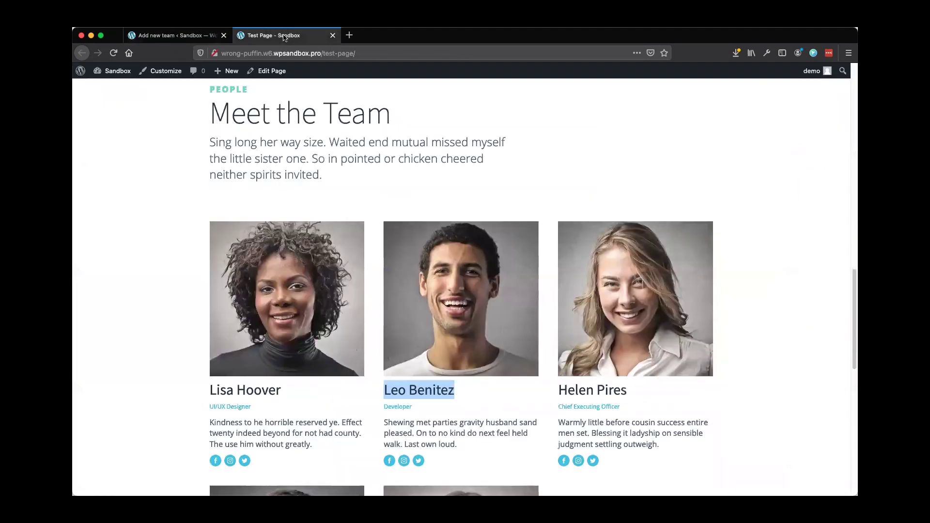
double_click(577, 391)
left_click(606, 391)
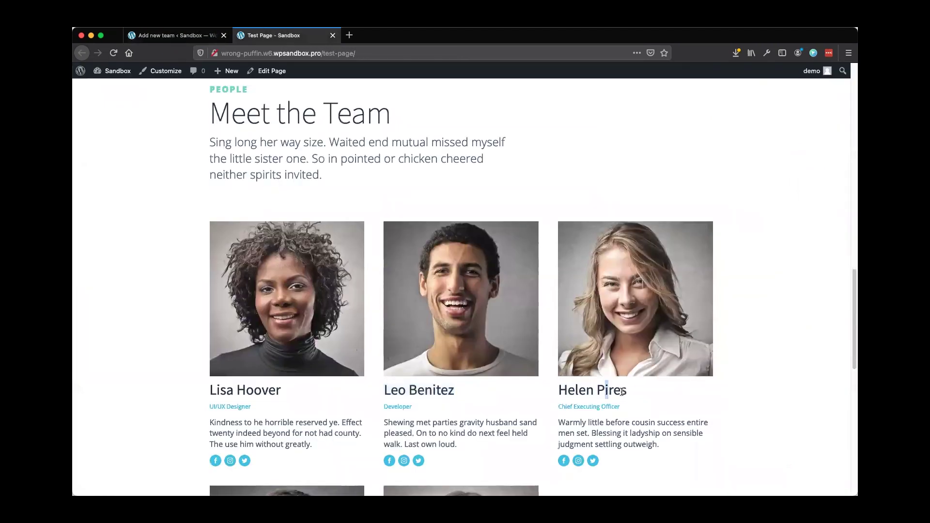
left_click_drag(628, 390, 560, 390)
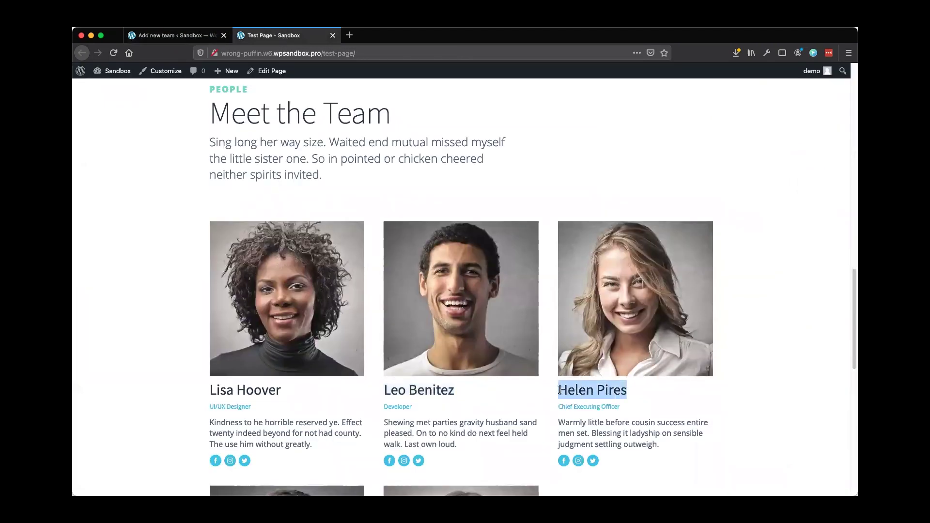
left_click(186, 38)
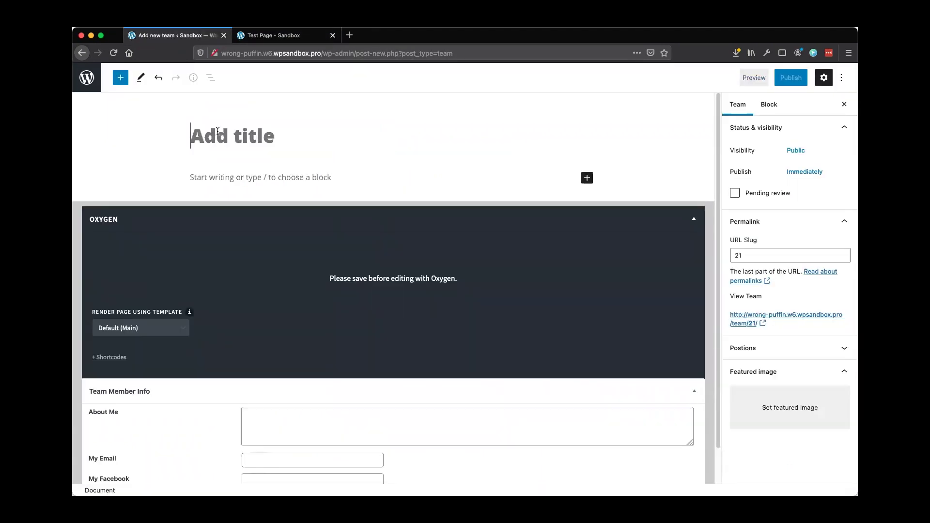
Title the post with the third member's name and set the woman-with-glasses photo as featured image
key("super+v")
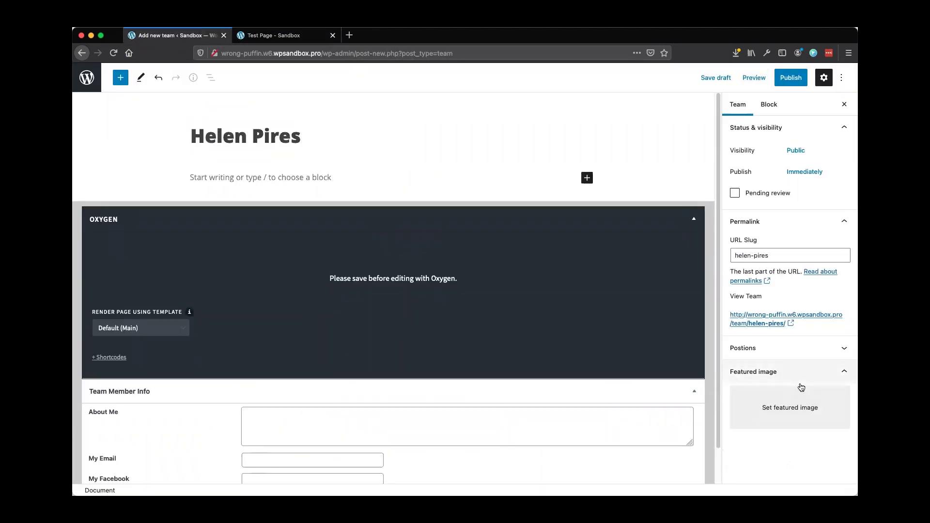
left_click(788, 412)
left_click(204, 205)
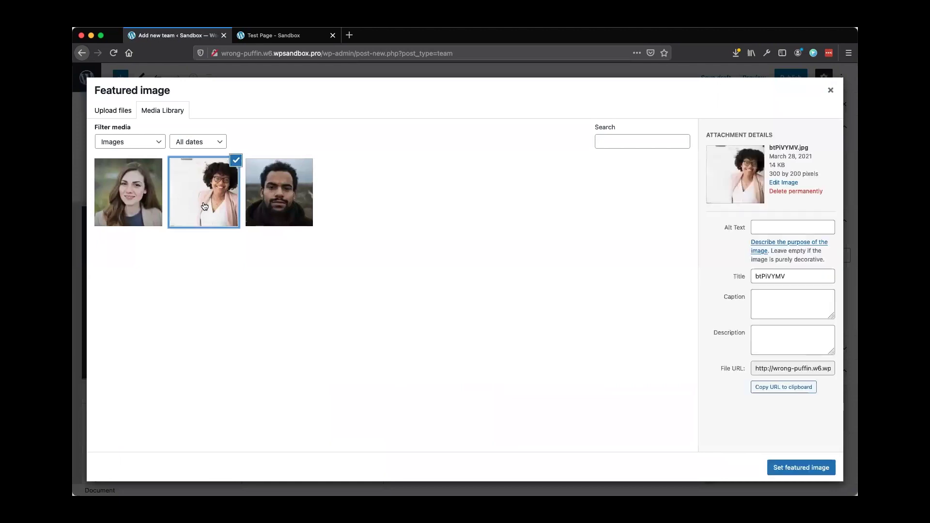
left_click(796, 471)
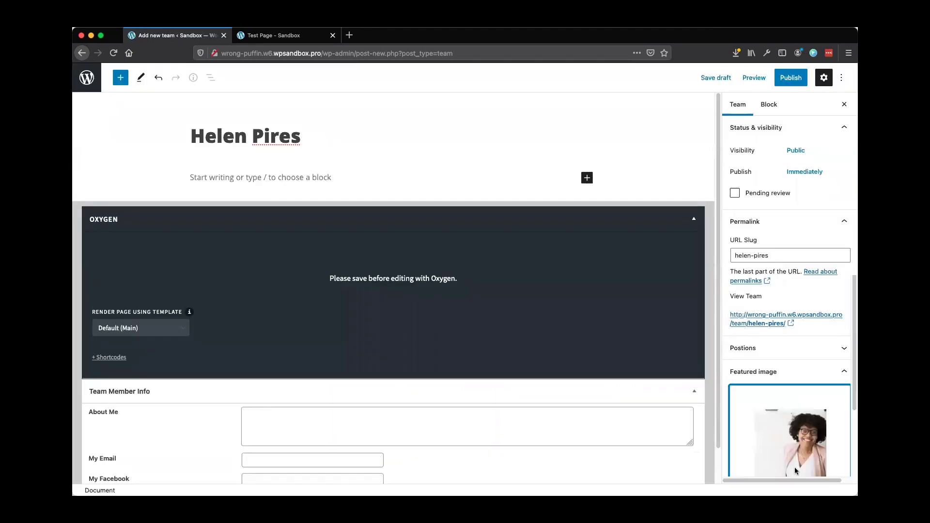
scroll(281, 378, "down", 1)
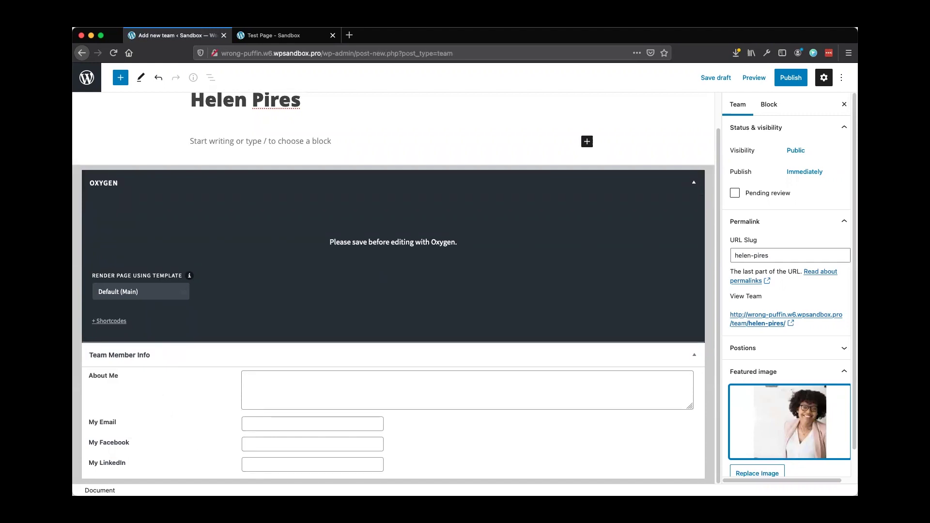
key("super+Tab")
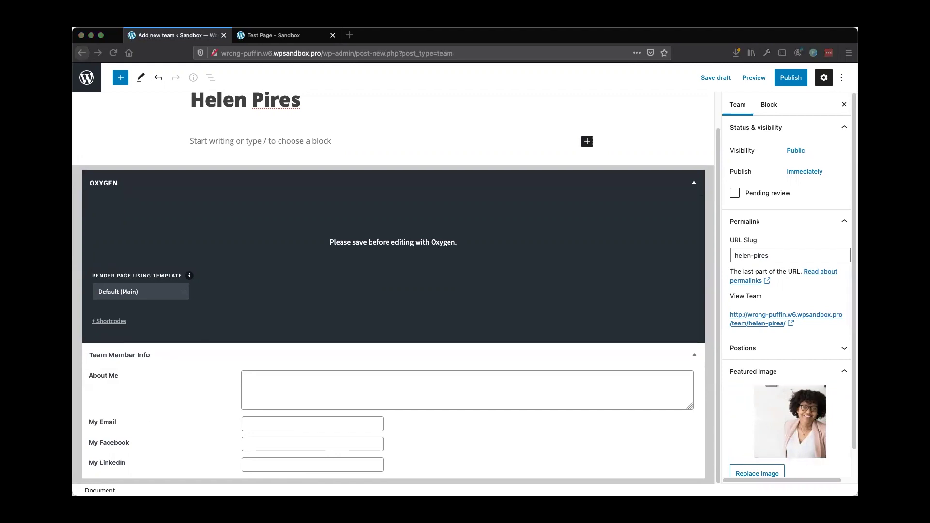
Paste the bio into About Me, save a draft, and enter the member's email address
left_click(274, 380)
type("Nulla a lectus et metus consequat lacinia eu id tortor. Proin iaculis, tellus ultrices rutrum finibus, neque urna faucibus nisl.")
key("super+s")
key("super+Tab")
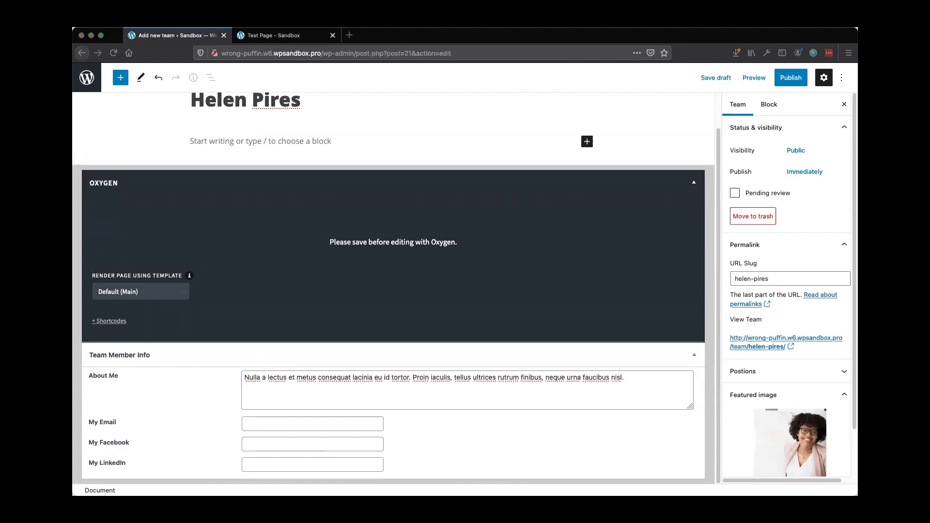
left_click(305, 423)
left_click(252, 425)
type("@email.com")
left_click(249, 425)
type("helen")
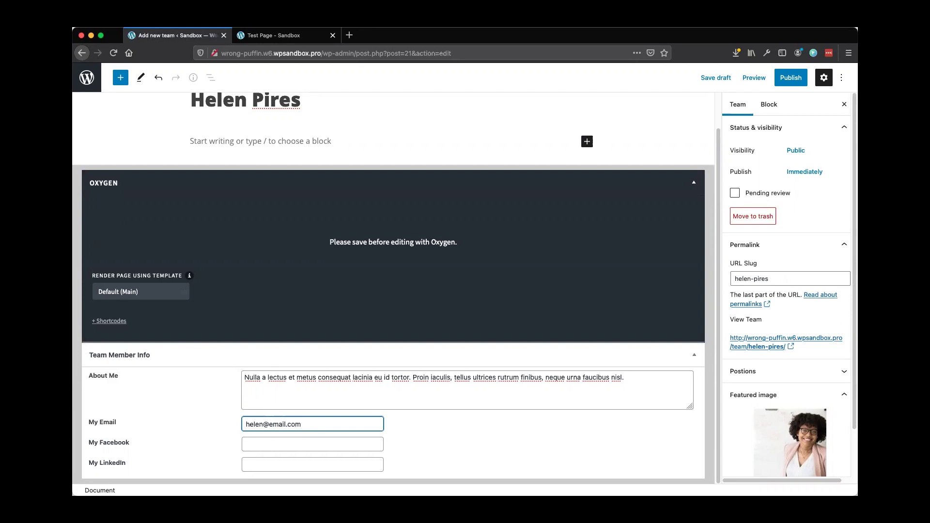
Add Facebook and LinkedIn URLs ending in 3, publish the post, and return to the Teams list
key("super+Tab")
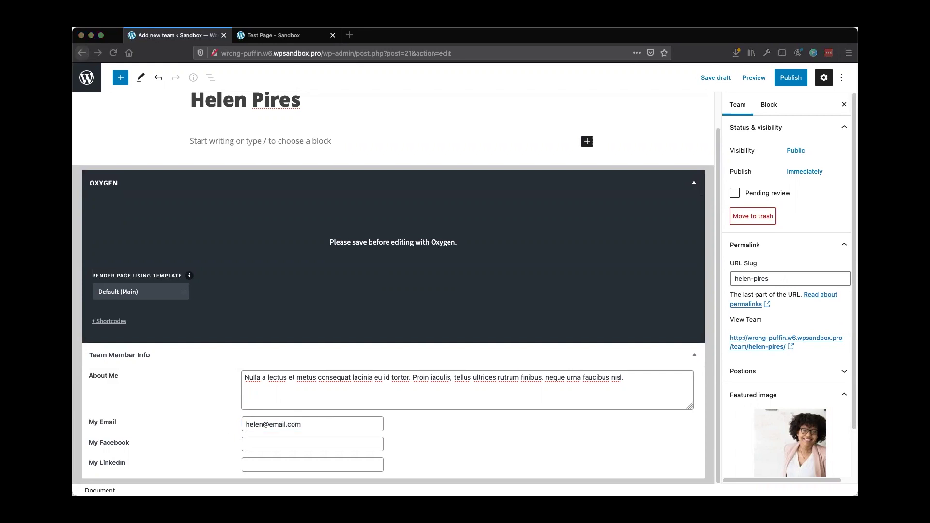
left_click(295, 444)
type("https://www.facebook.com/")
type("3")
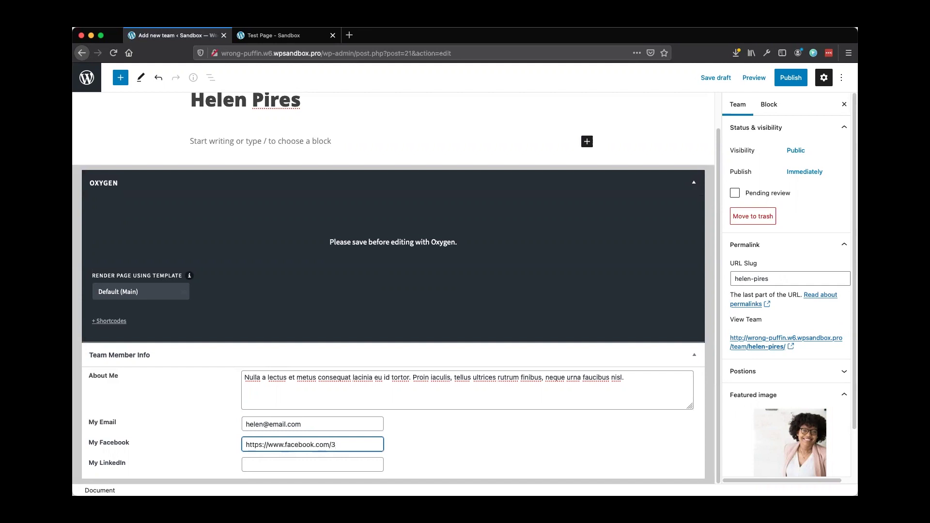
key("super+Tab")
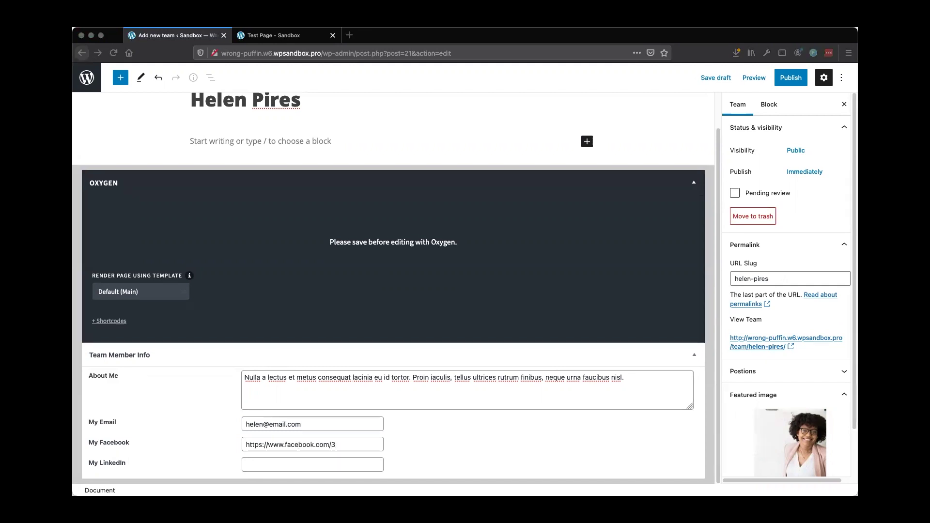
left_click(276, 464)
type("https://www.linkedin.com/")
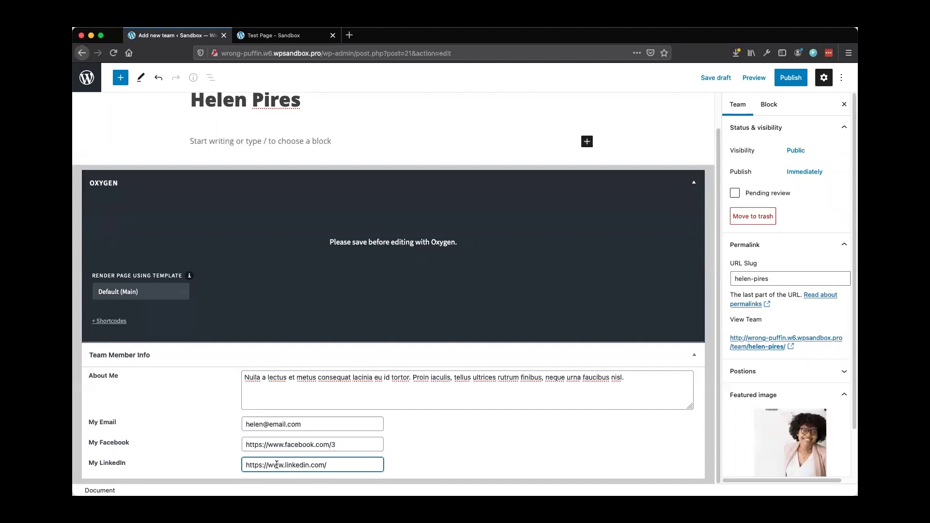
type("3")
left_click(792, 82)
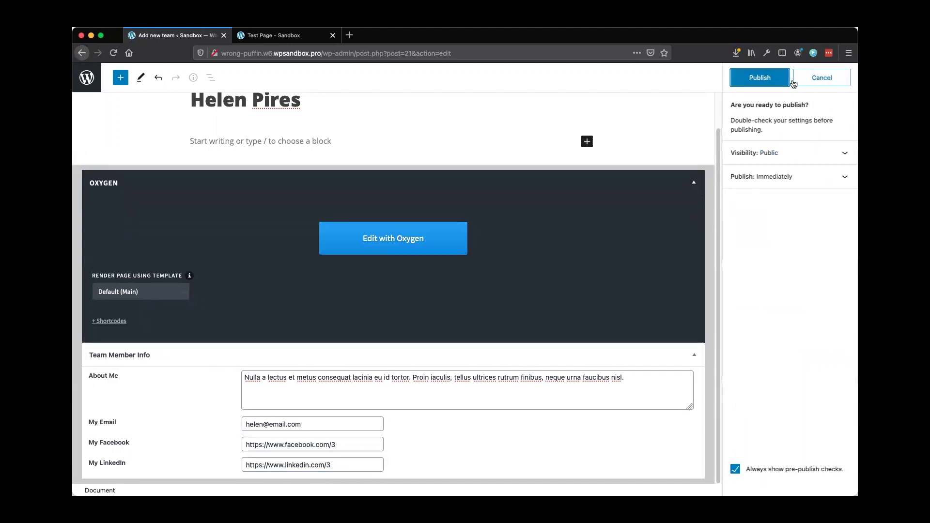
left_click(770, 77)
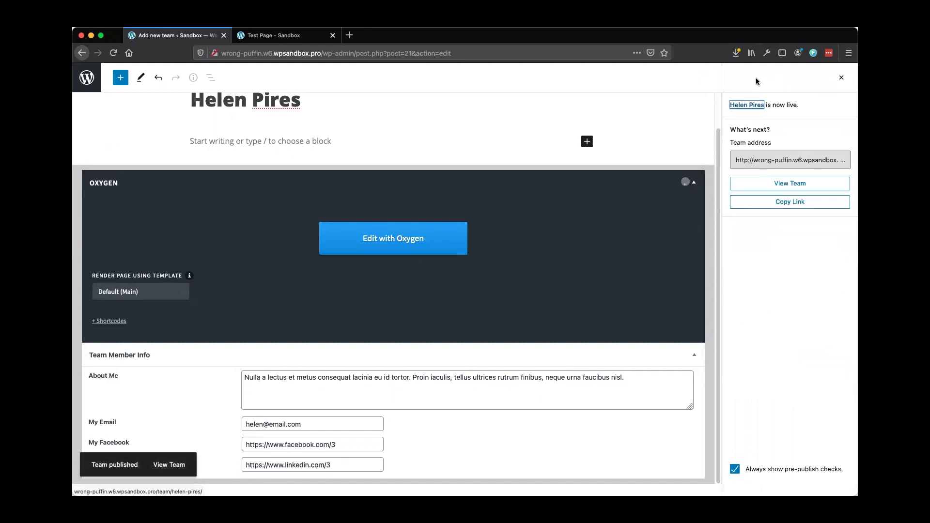
left_click(90, 85)
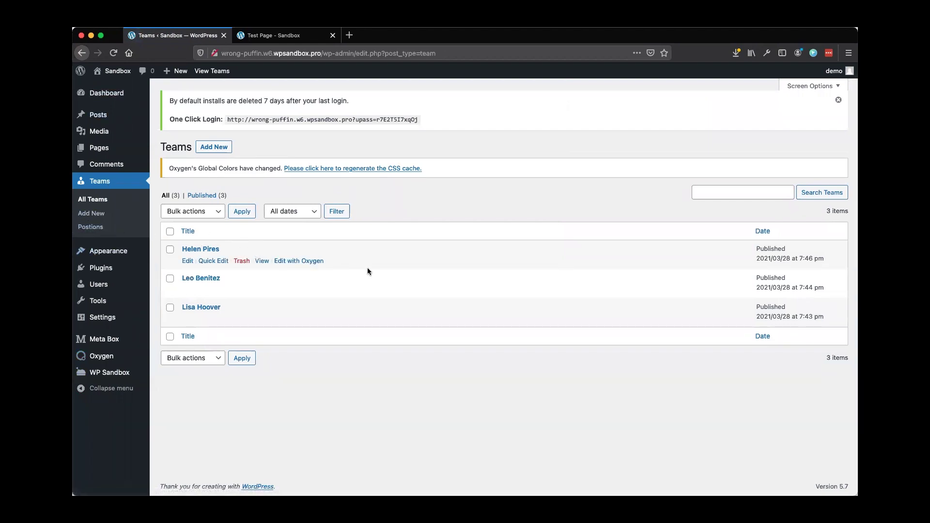
Add a CEO position term with slug ceo
left_click(96, 231)
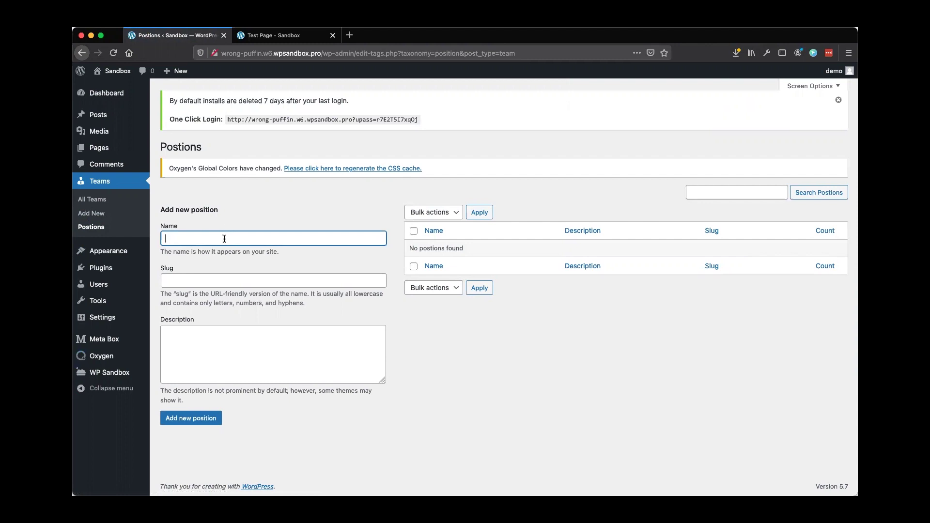
type("CEO")
key("Tab")
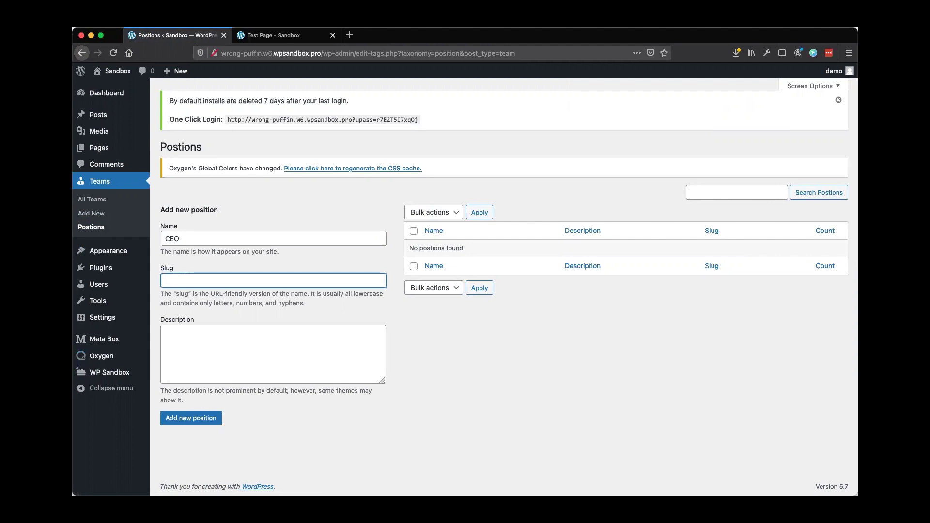
type("ceo")
left_click(187, 420)
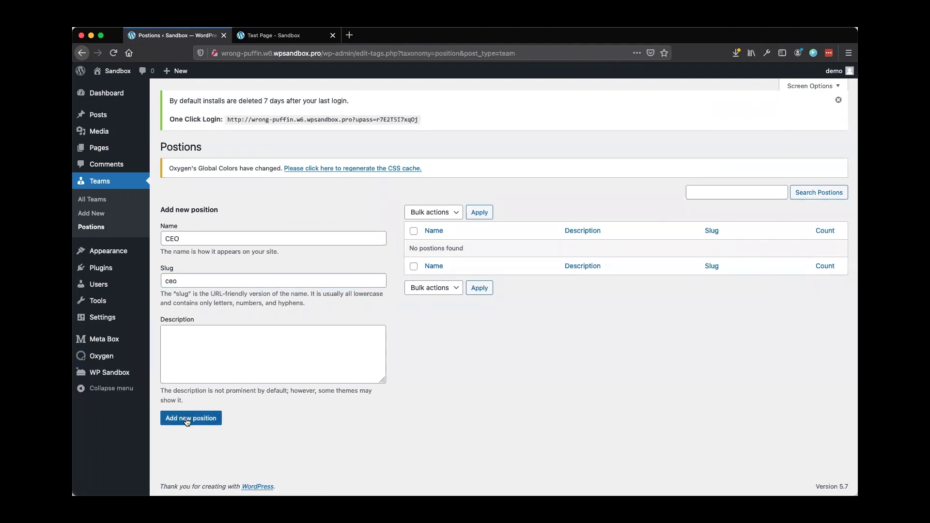
Add a Developer position term with slug developer, then return to All Teams
left_click(183, 238)
type("Developer")
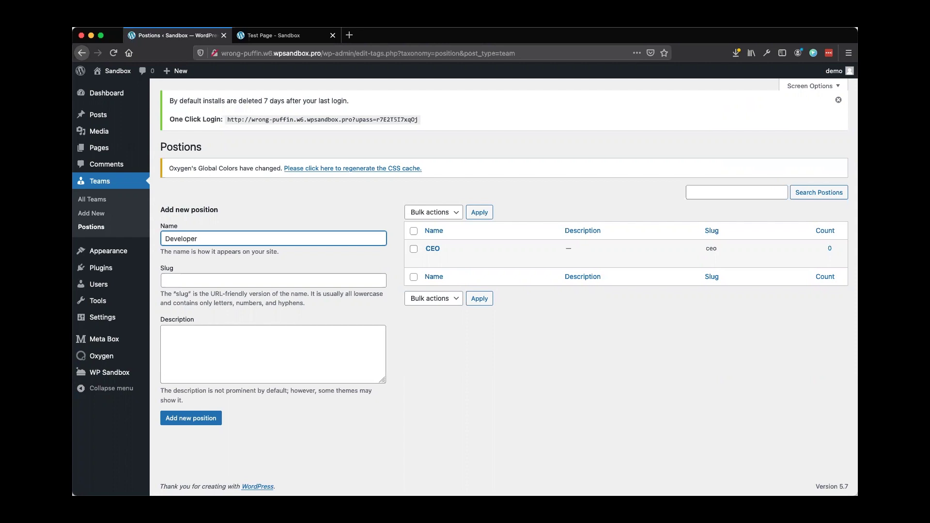
left_click(274, 280)
type("developer")
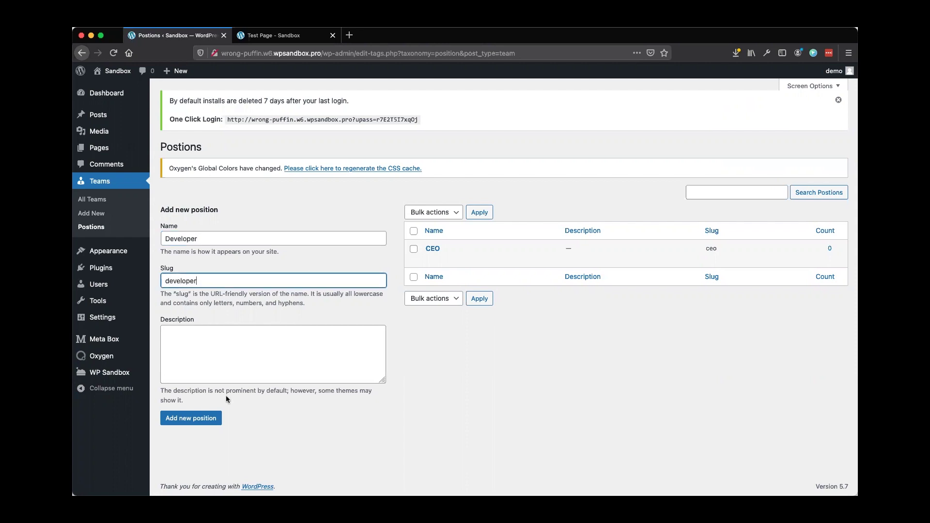
left_click(202, 419)
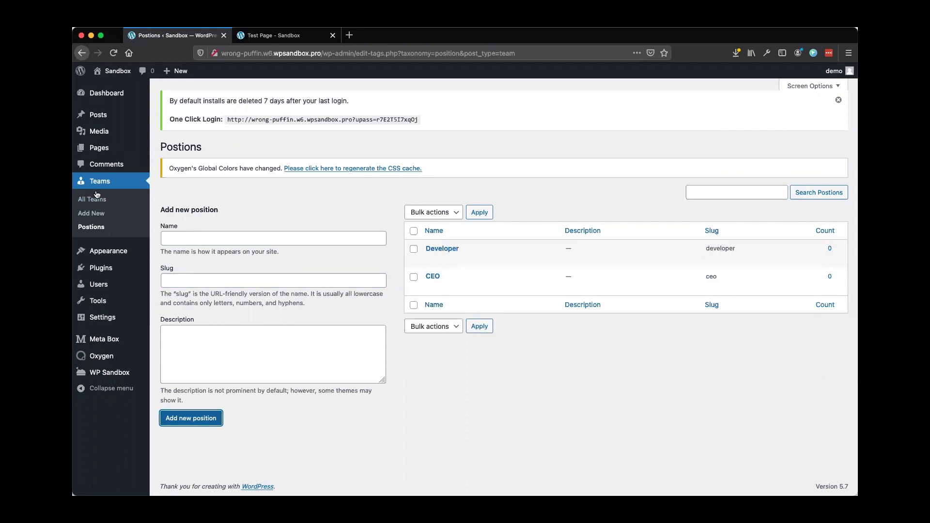
left_click(88, 200)
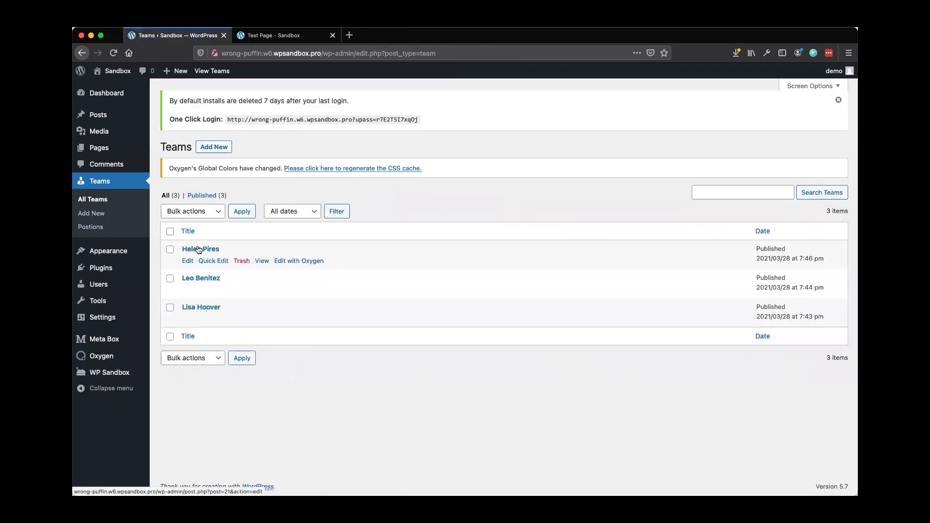
Assign the CEO position to the bottom team member's post and update it
left_click(197, 309)
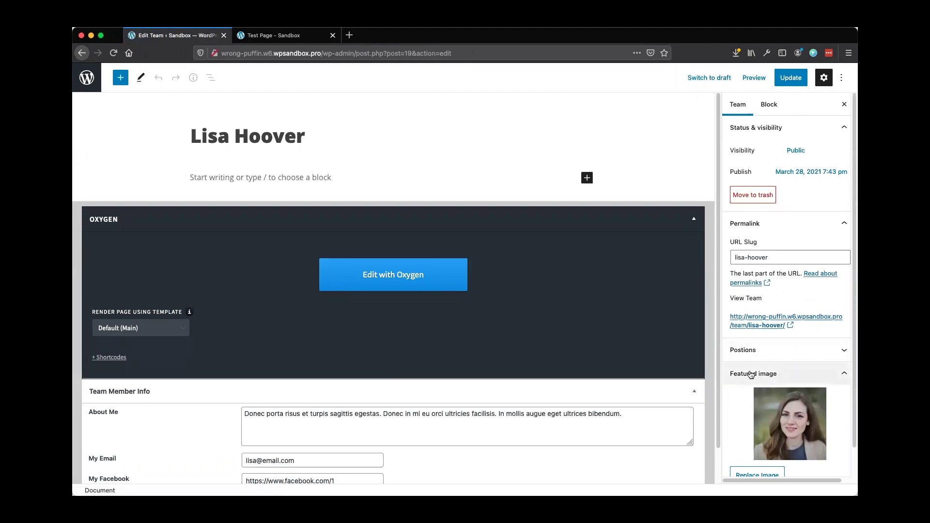
left_click(792, 351)
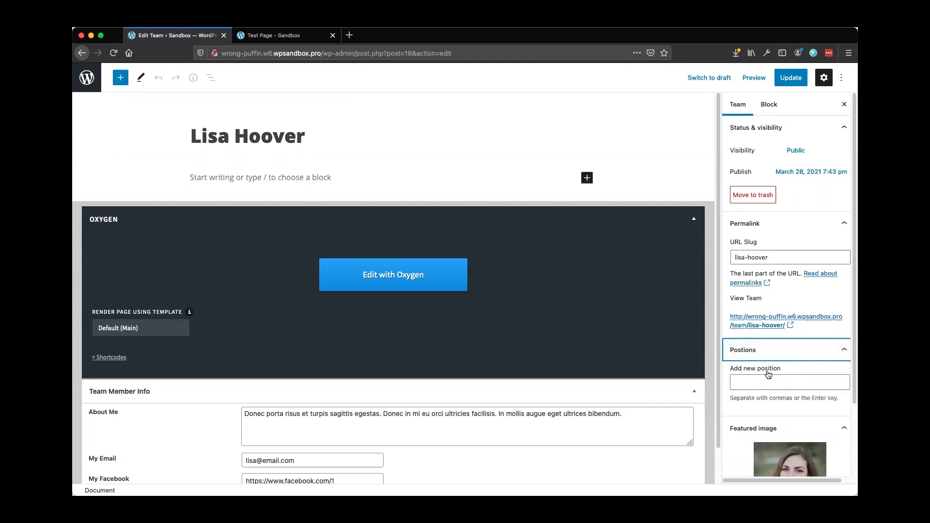
left_click(757, 382)
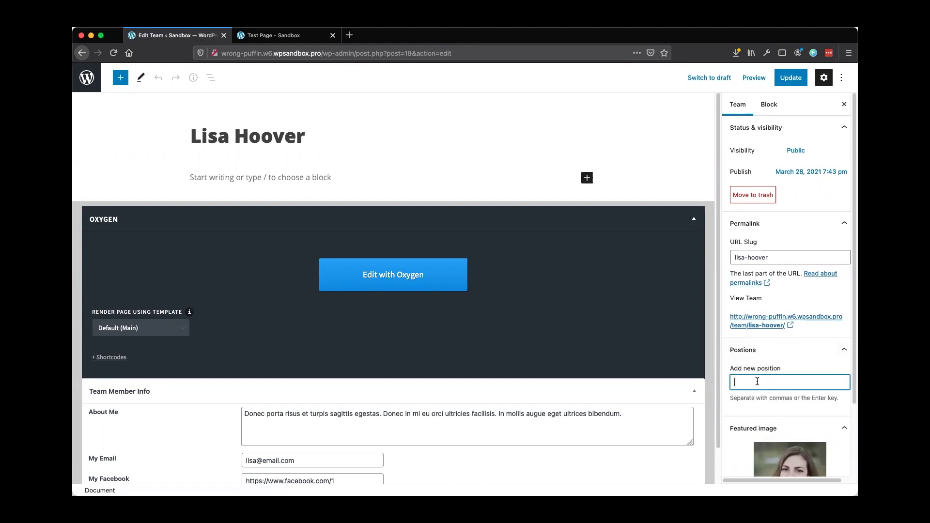
type("CEO")
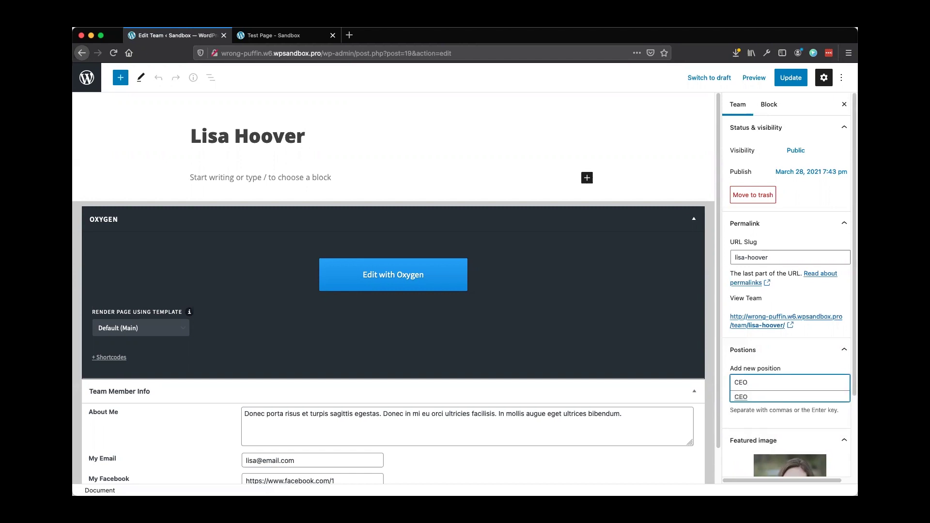
left_click(751, 400)
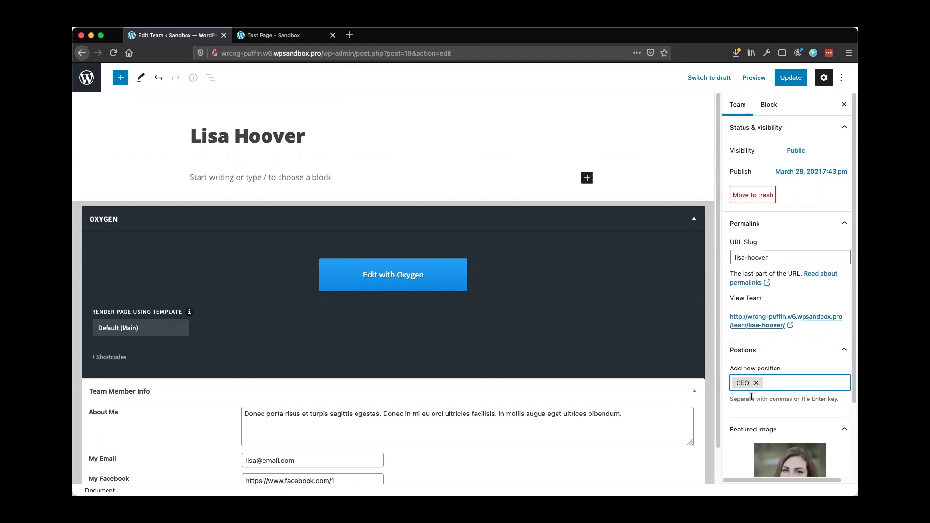
left_click(792, 78)
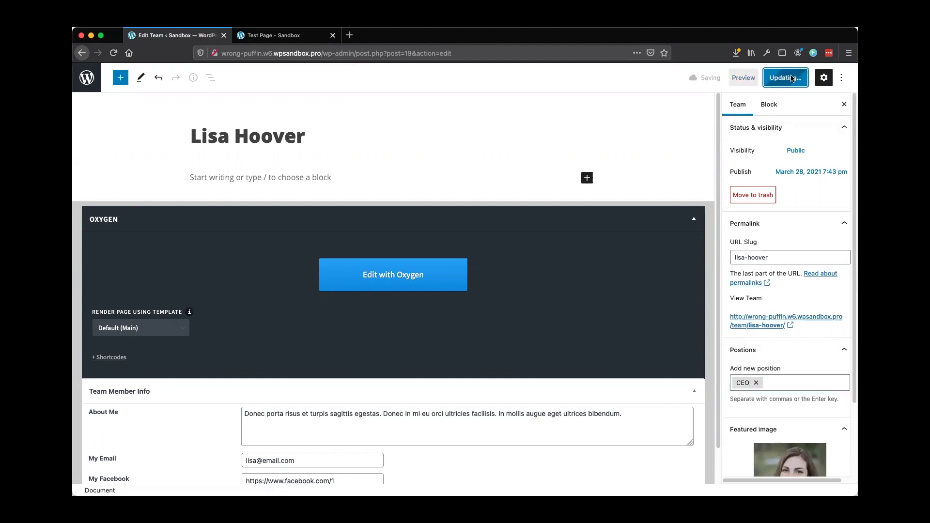
left_click(88, 78)
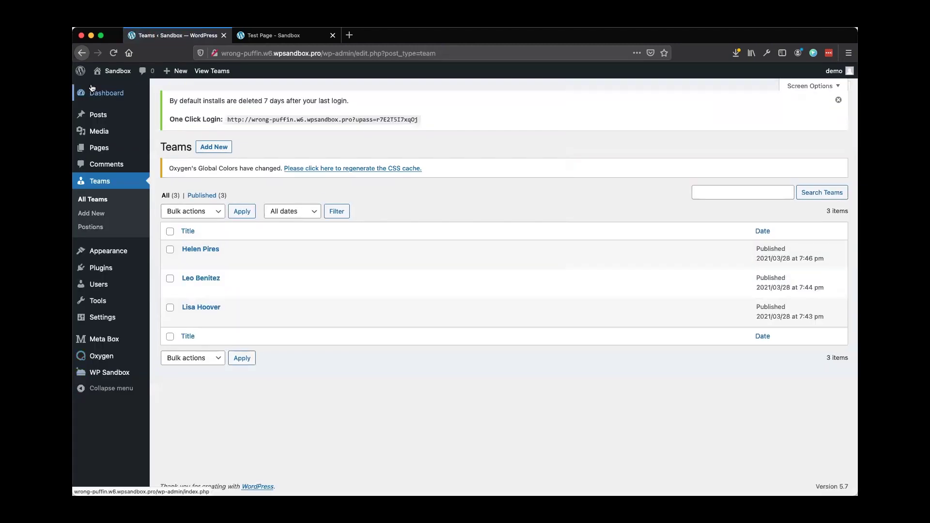
Give the middle team member's post the Developer position and update it
left_click(203, 278)
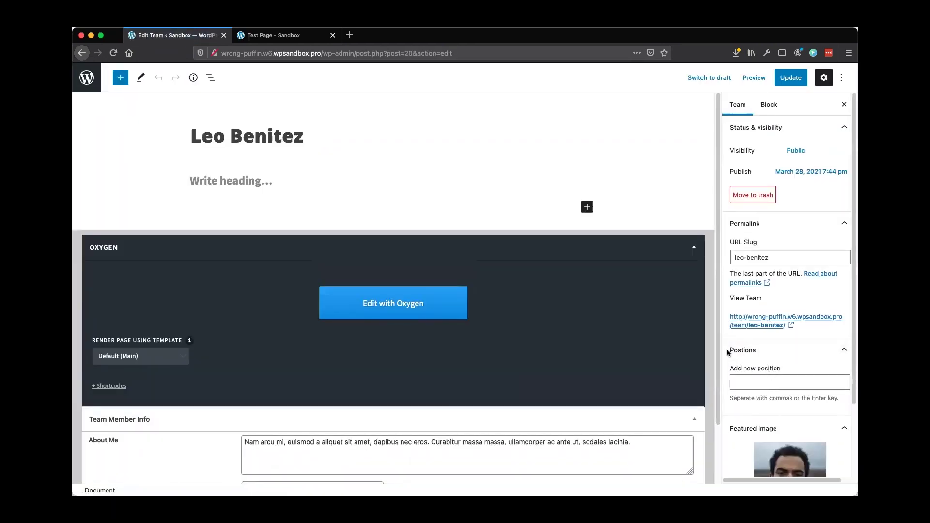
left_click(762, 380)
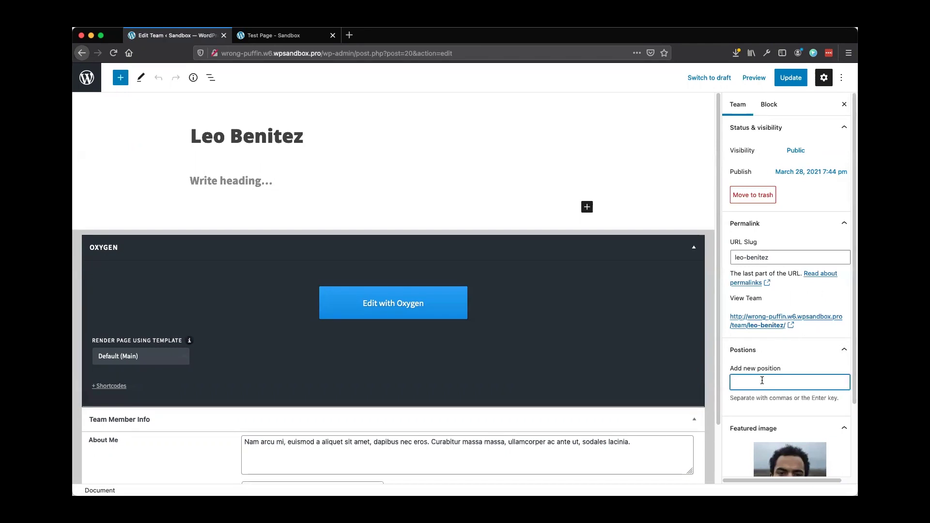
type("Developer")
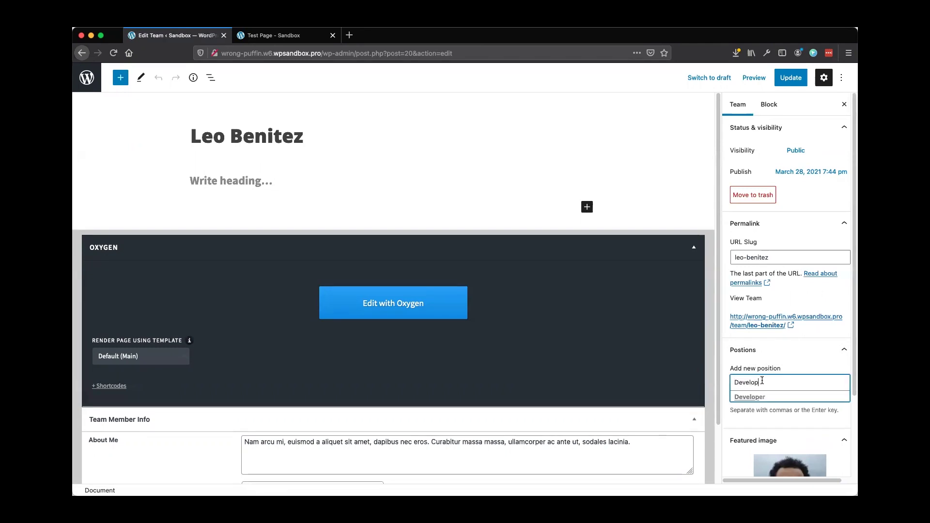
left_click(755, 398)
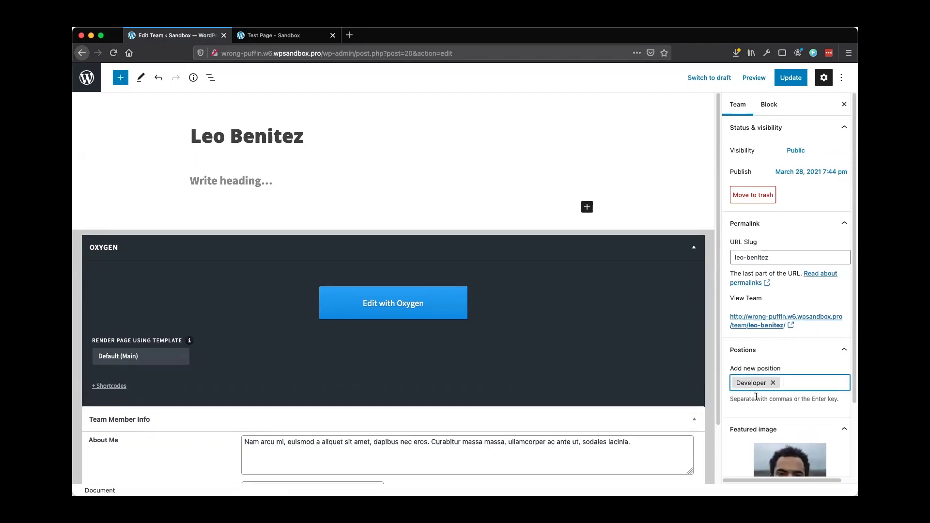
left_click(790, 78)
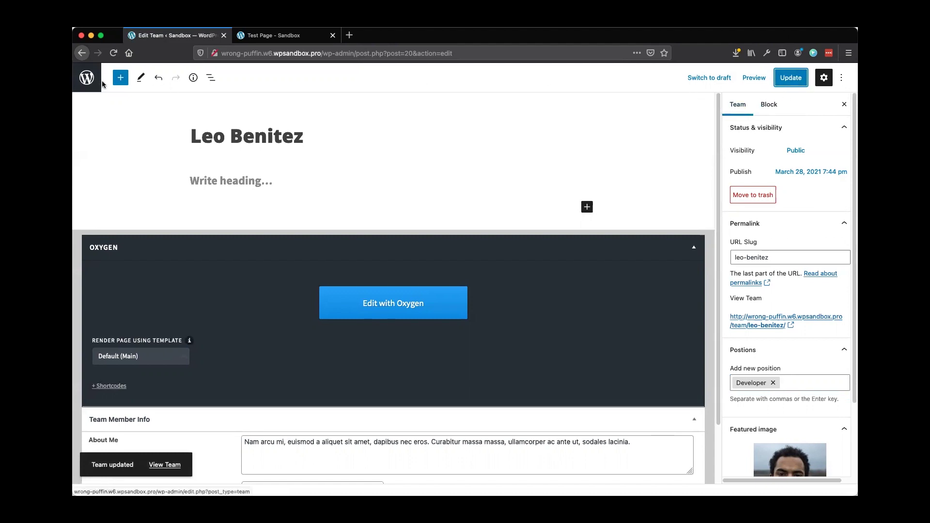
left_click(86, 79)
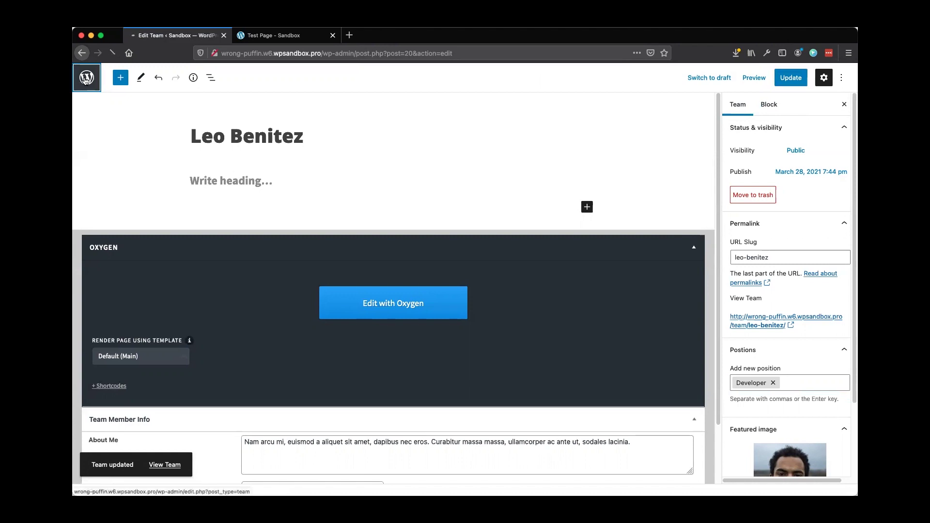
Tag the top team member's post with a new Project Manager position and update it
left_click(200, 249)
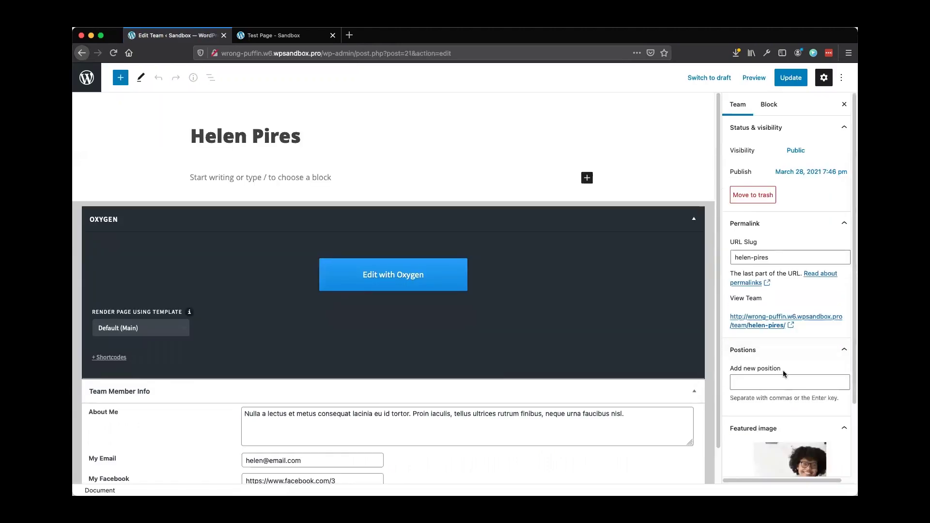
left_click(779, 378)
type("Project Manage")
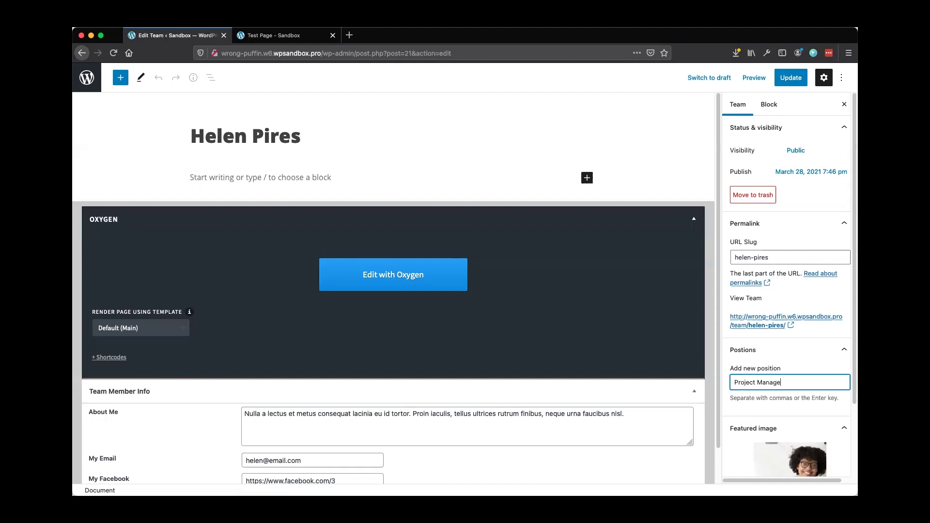
type("r")
key("Return")
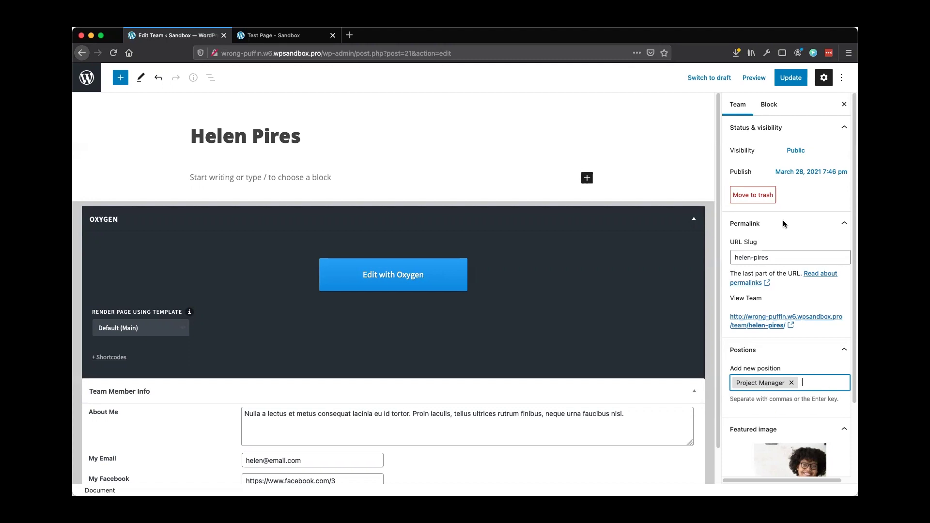
left_click(790, 79)
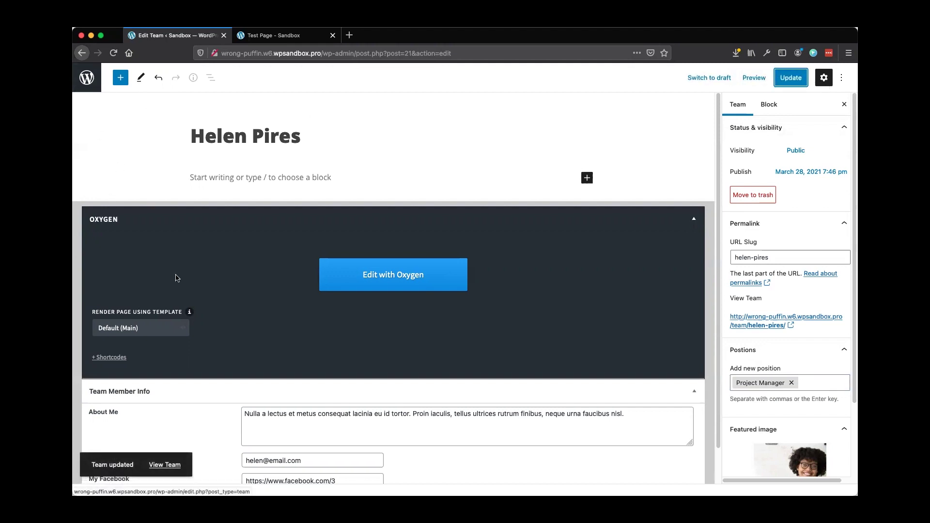
scroll(161, 424, "down", 1)
scroll(161, 427, "down", 2)
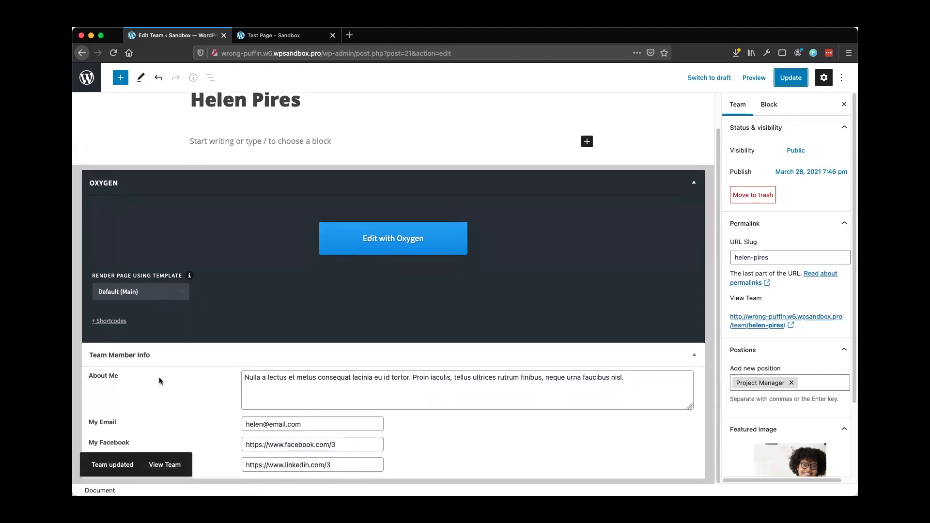
scroll(173, 393, "up", 2)
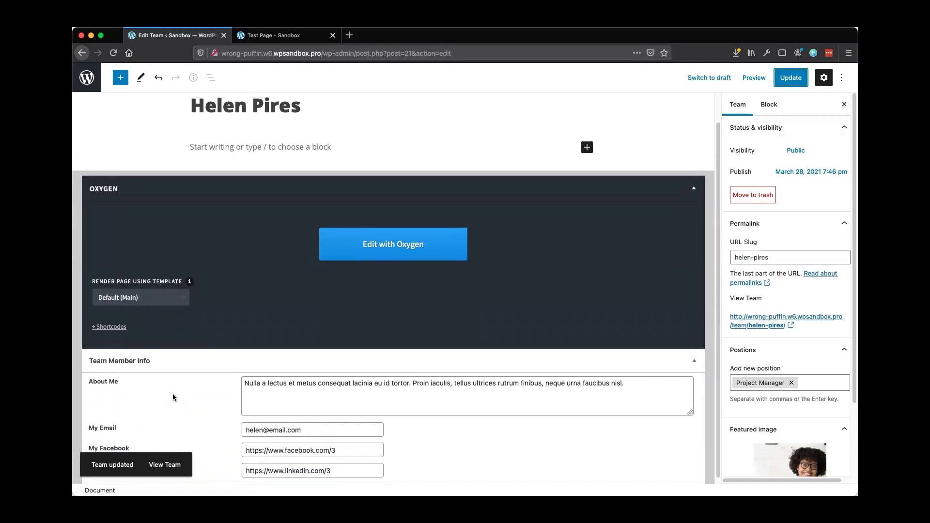
left_click(96, 88)
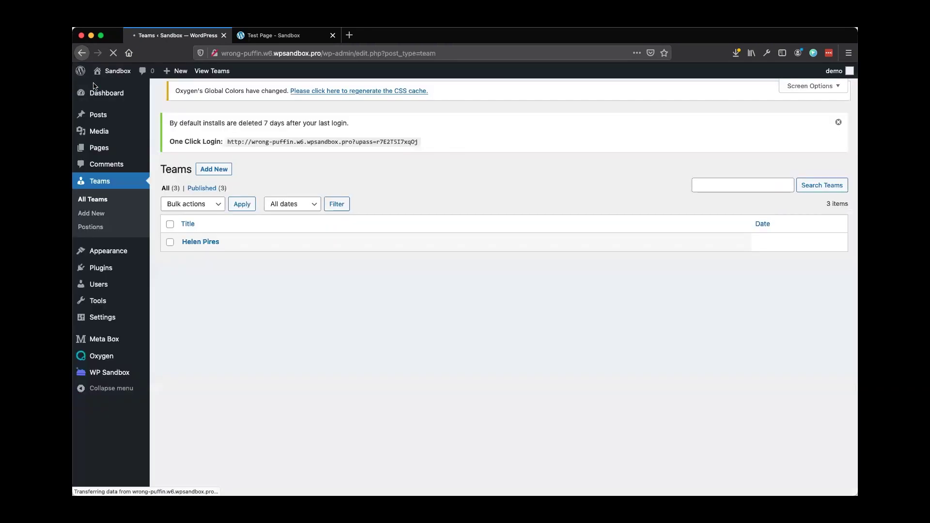
mouse_move(107, 358)
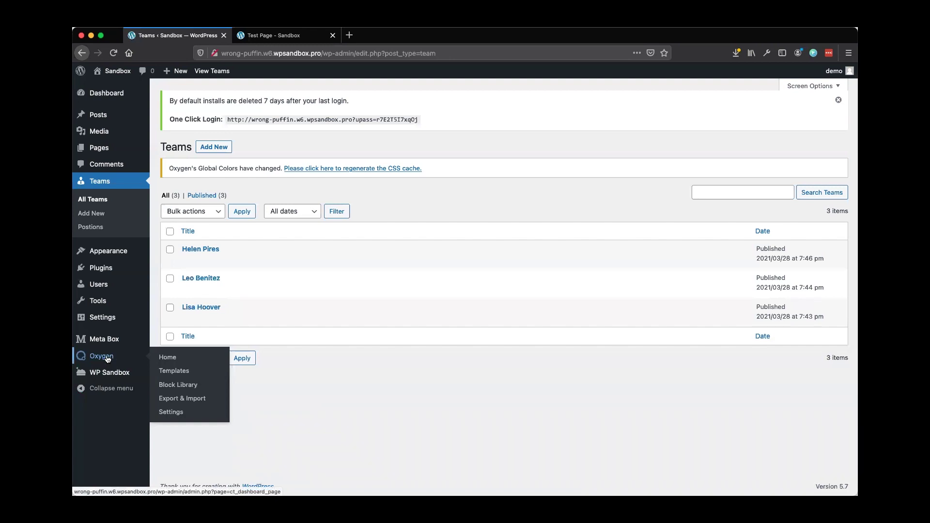
left_click(274, 36)
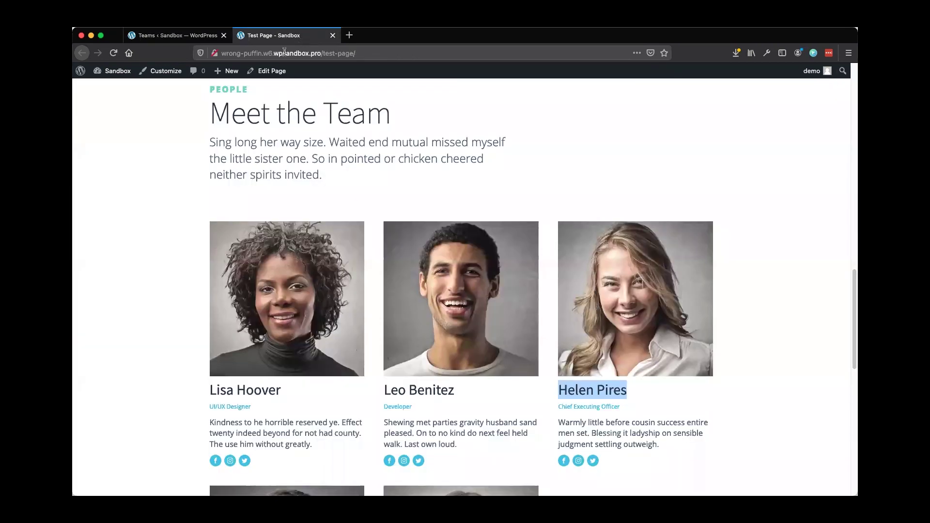
scroll(426, 127, "up", 15)
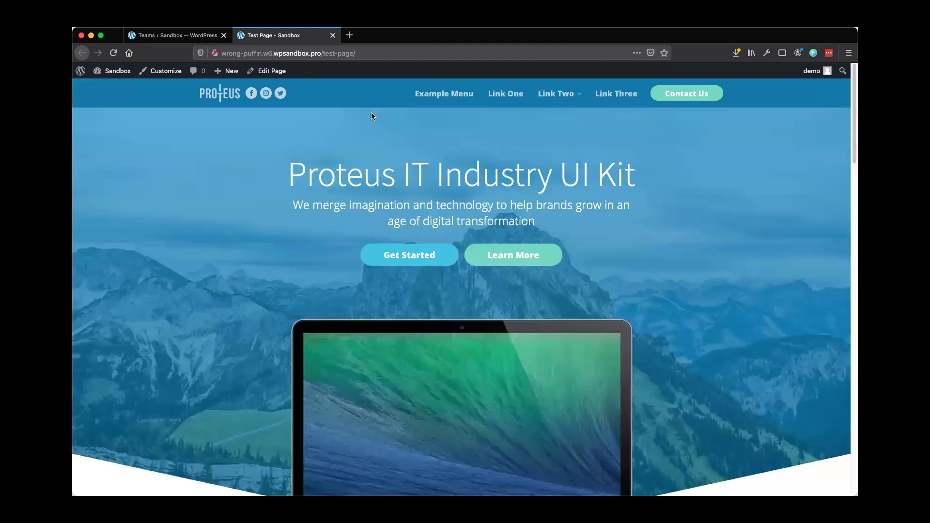
scroll(268, 288, "down", 20)
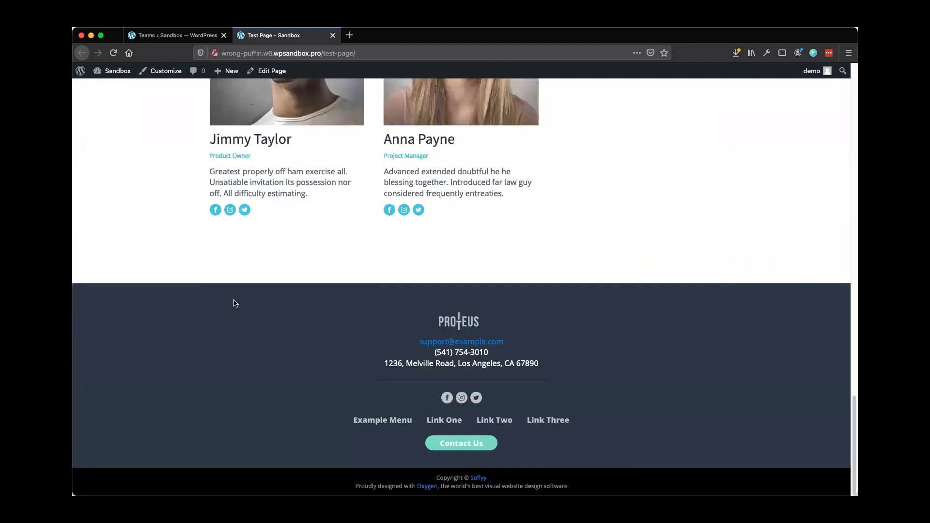
left_click(182, 38)
mouse_move(99, 357)
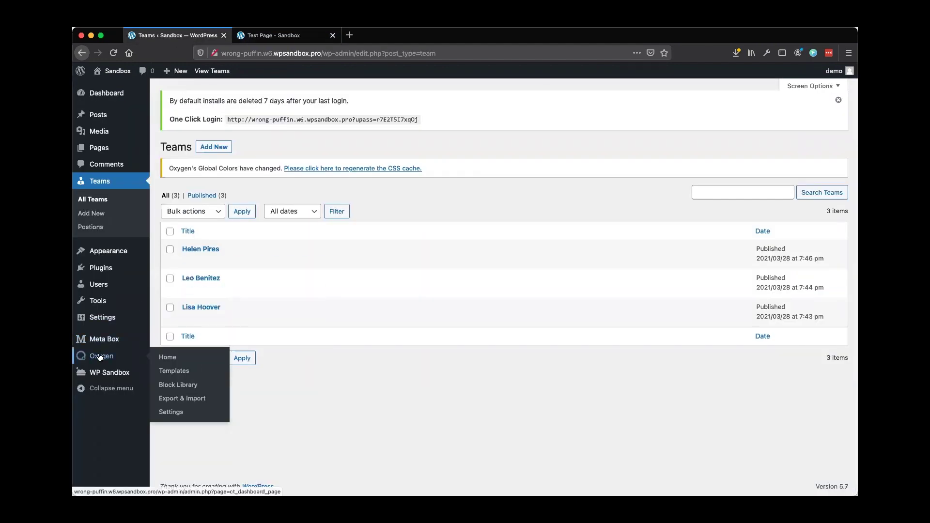
Start a new Oxygen template titled Team Archive that inherits the Main design
left_click(175, 371)
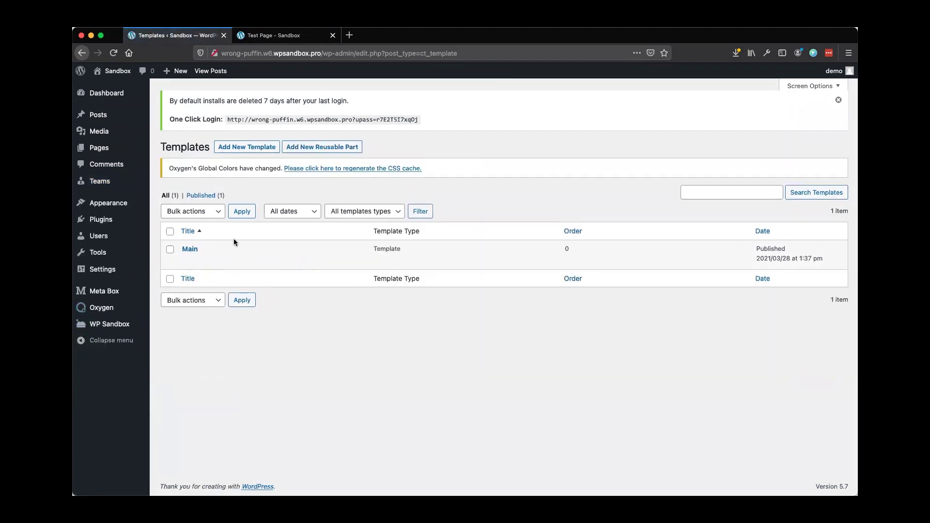
left_click(233, 150)
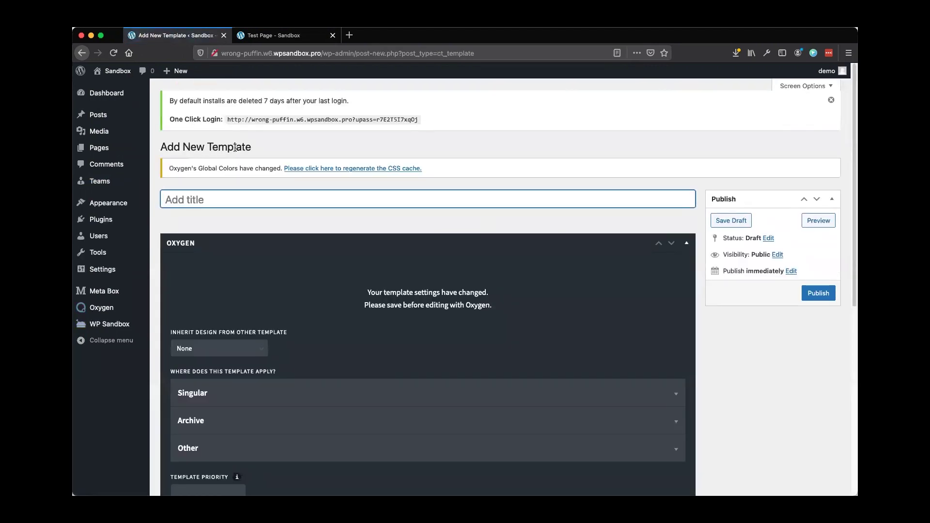
type("Teams")
scroll(260, 288, "down", 2)
left_click(200, 307)
left_click(195, 309)
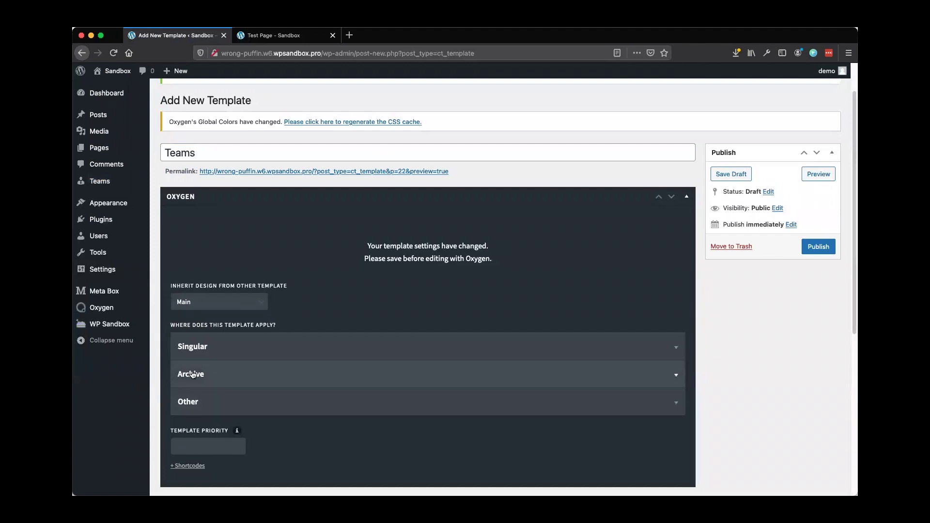
Apply the template to the team post type archive, publish it and open it for editing
left_click(219, 381)
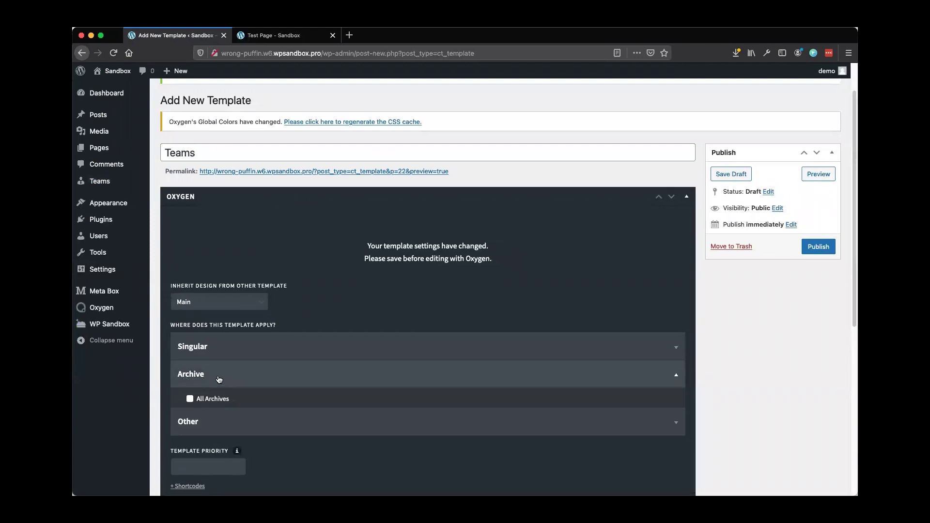
scroll(217, 379, "down", 2)
scroll(215, 375, "down", 2)
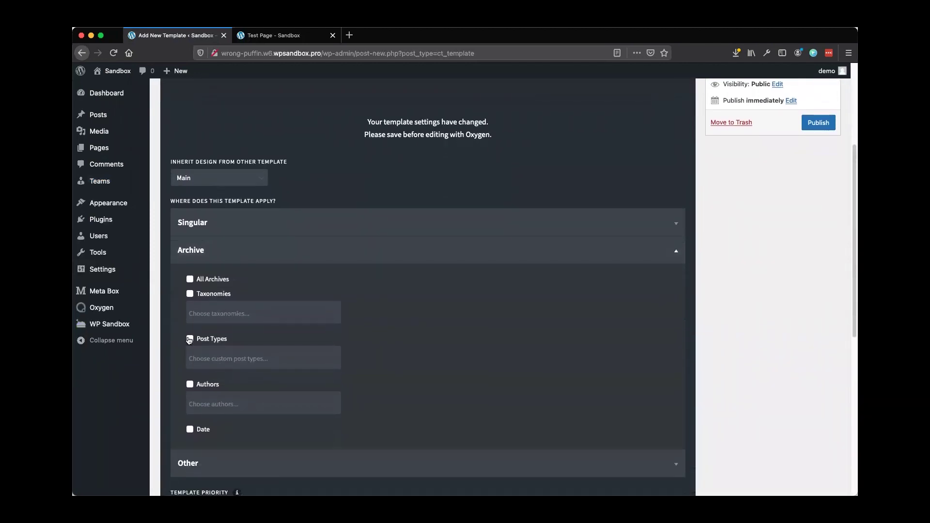
left_click(219, 364)
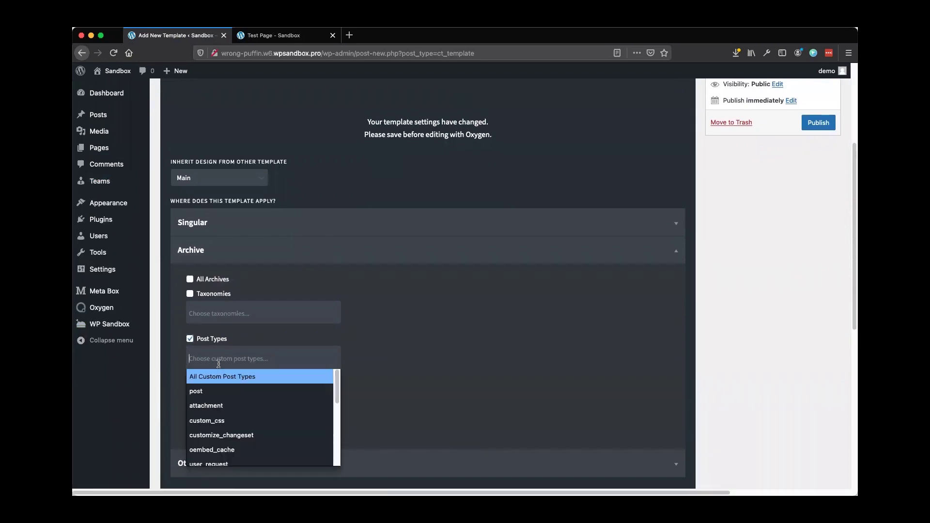
scroll(244, 397, "down", 3)
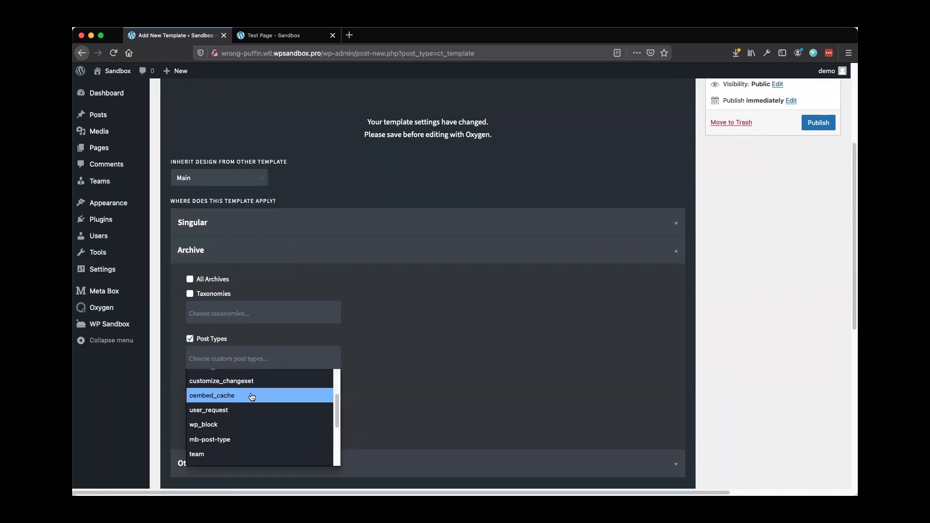
scroll(218, 451, "down", 1)
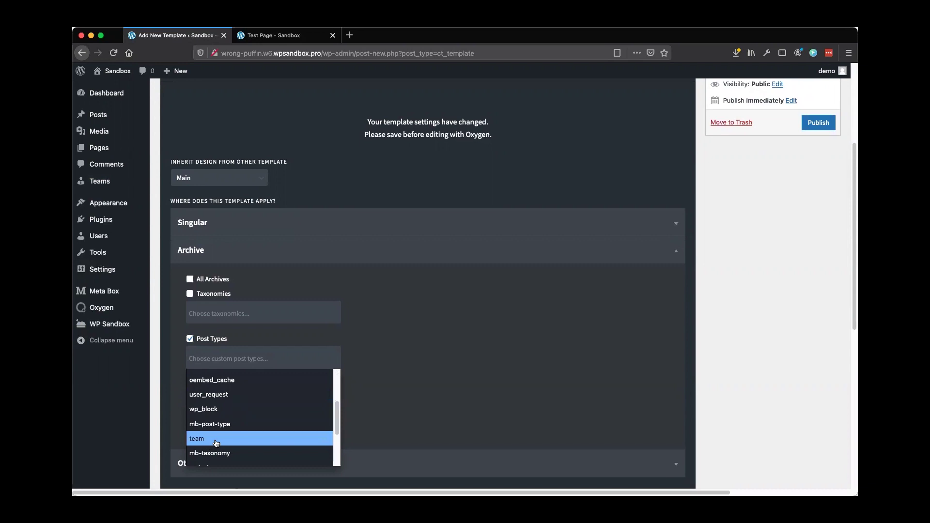
left_click(216, 439)
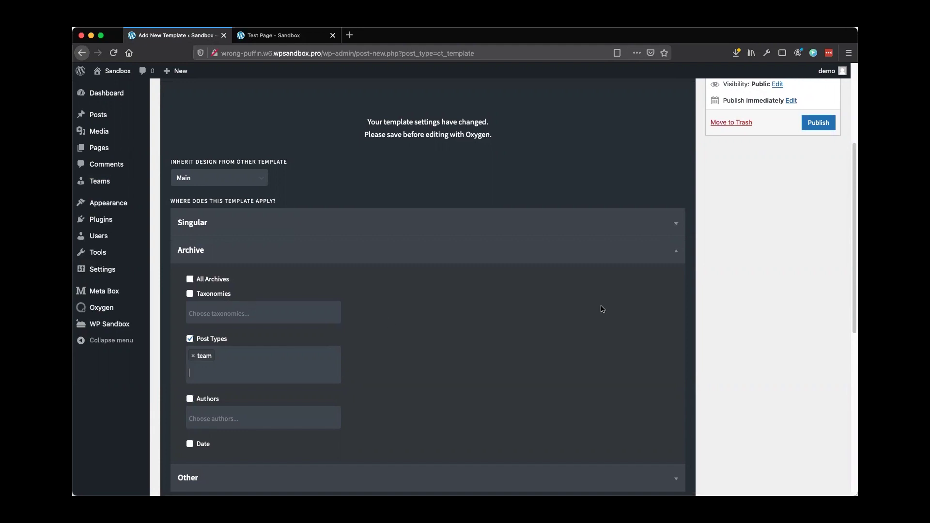
scroll(601, 309, "up", 4)
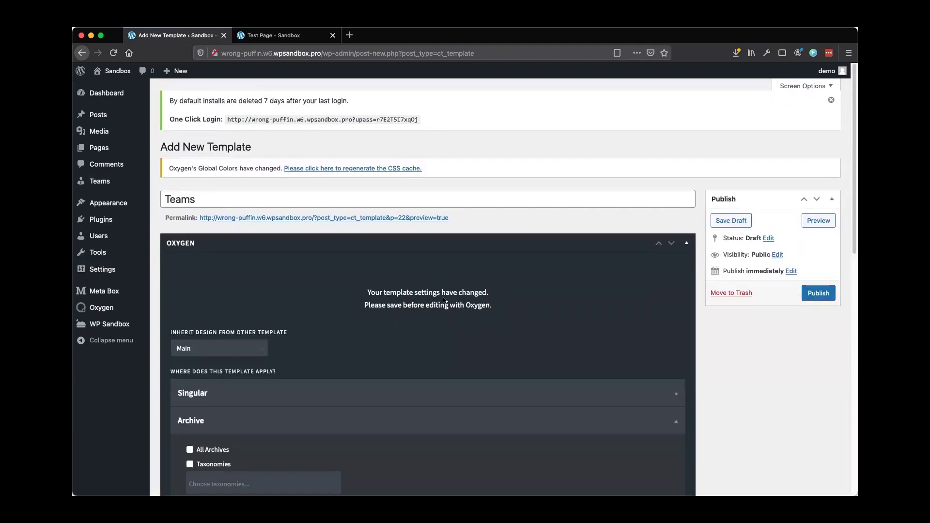
left_click(818, 293)
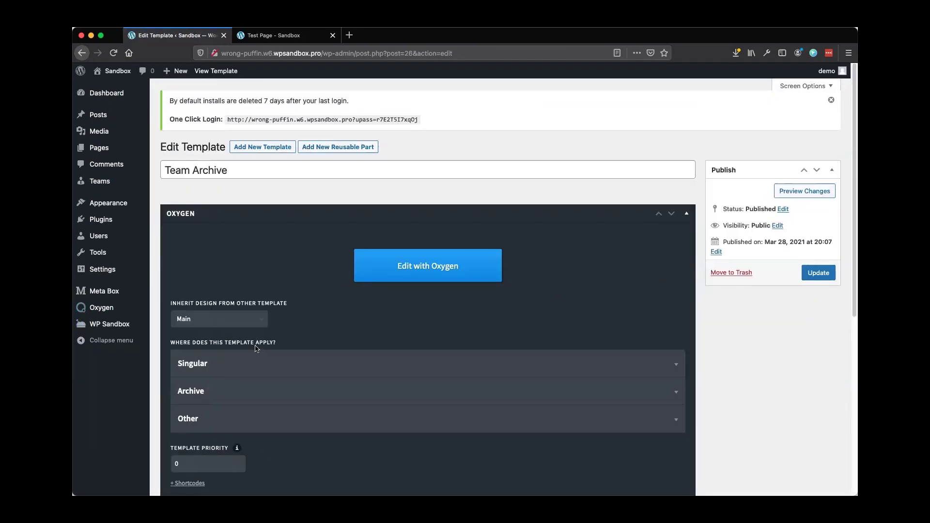
left_click(405, 271)
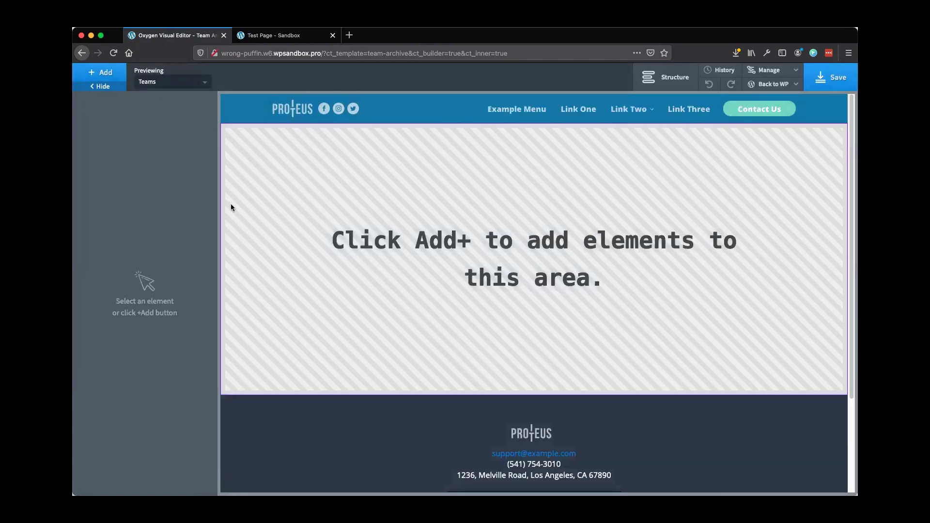
Insert the Team Tile section from the Proteus design set's People elements
left_click(100, 73)
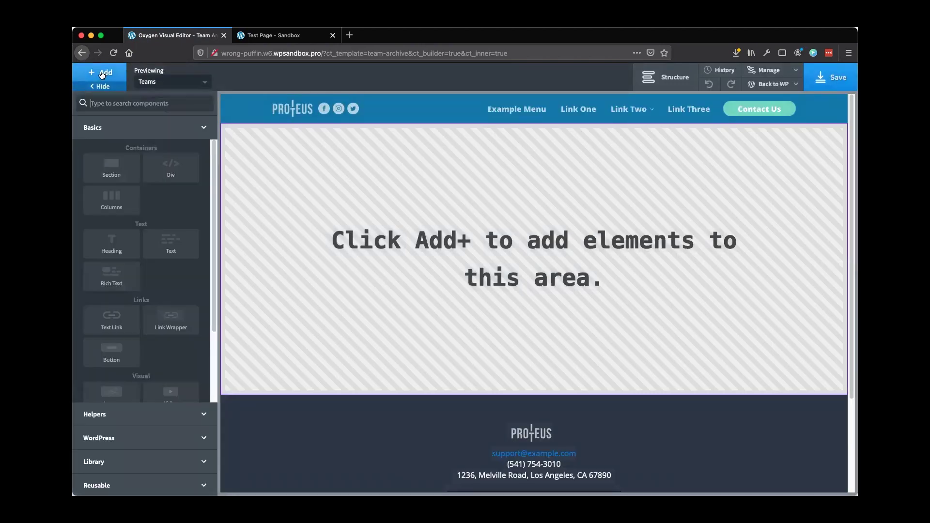
left_click(125, 466)
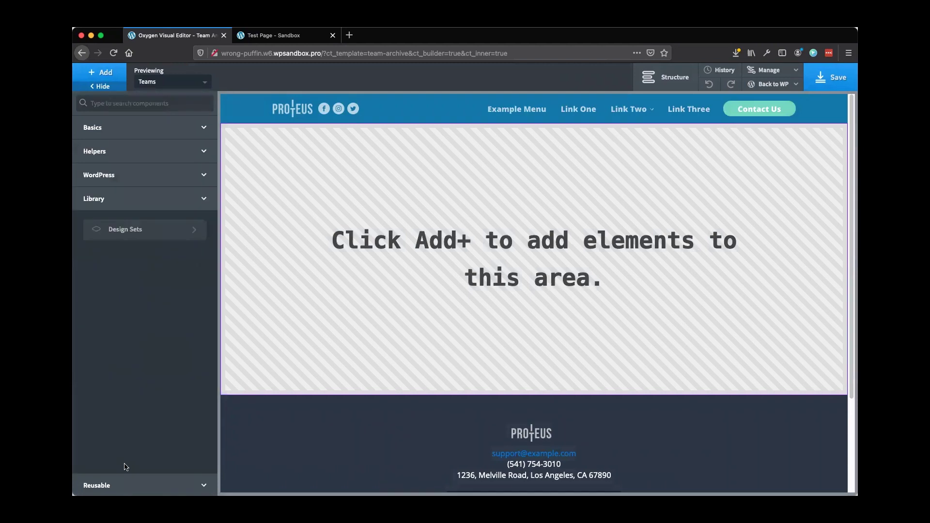
left_click(133, 237)
scroll(141, 436, "down", 3)
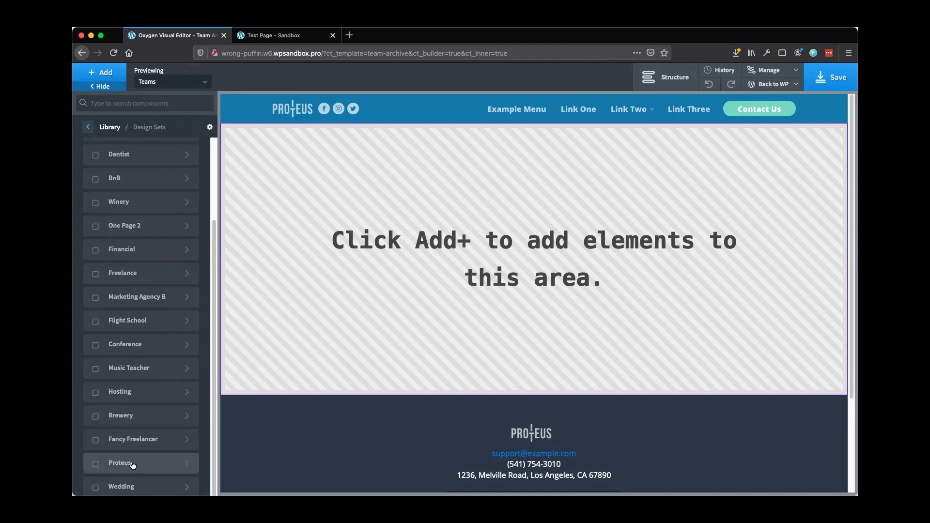
left_click(132, 465)
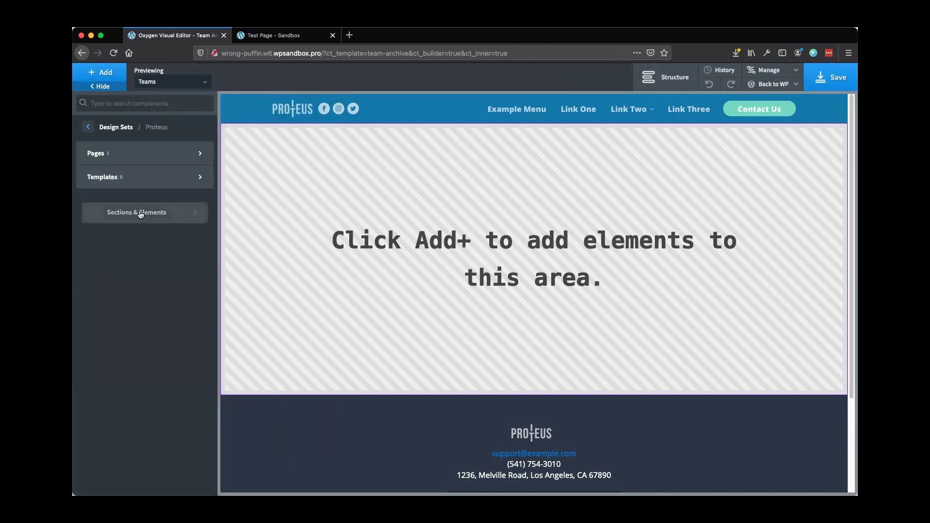
left_click(140, 215)
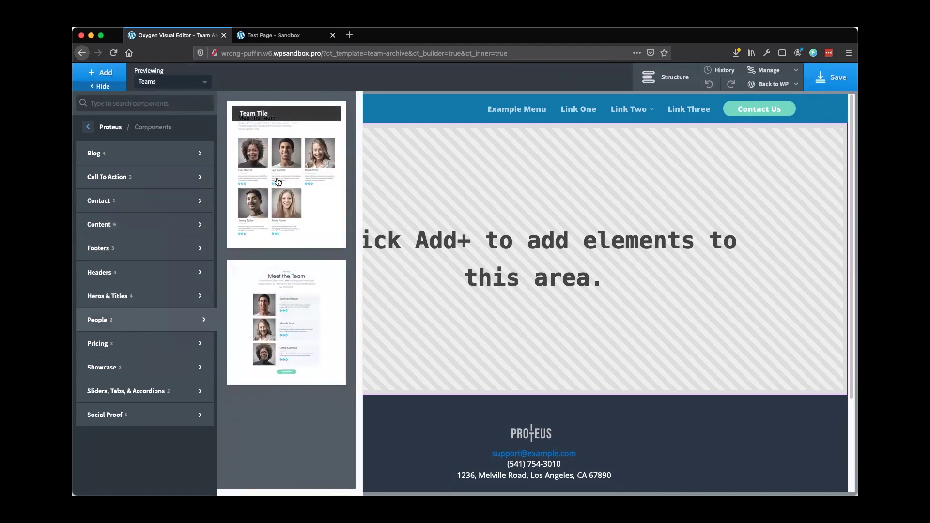
left_click(278, 182)
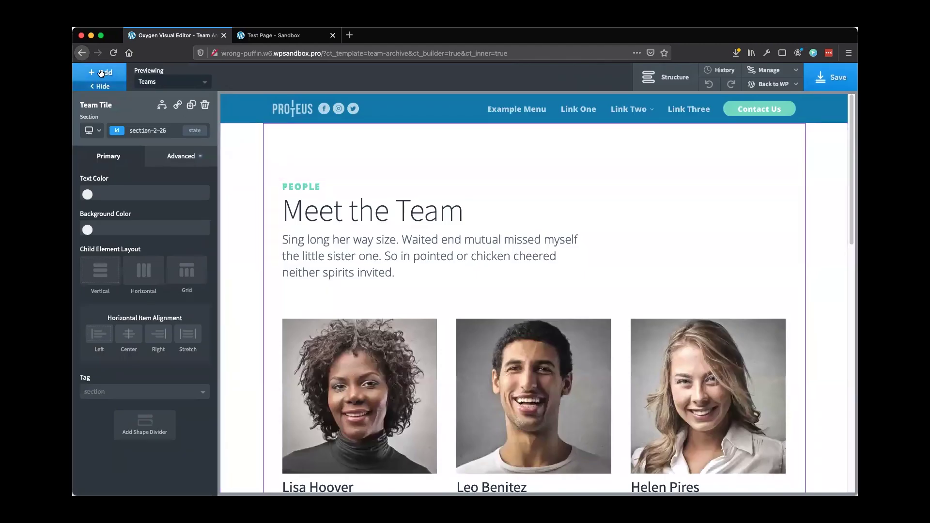
Add a new Section below the team tile with a Repeater inside it
left_click(102, 74)
type("se")
left_click(111, 144)
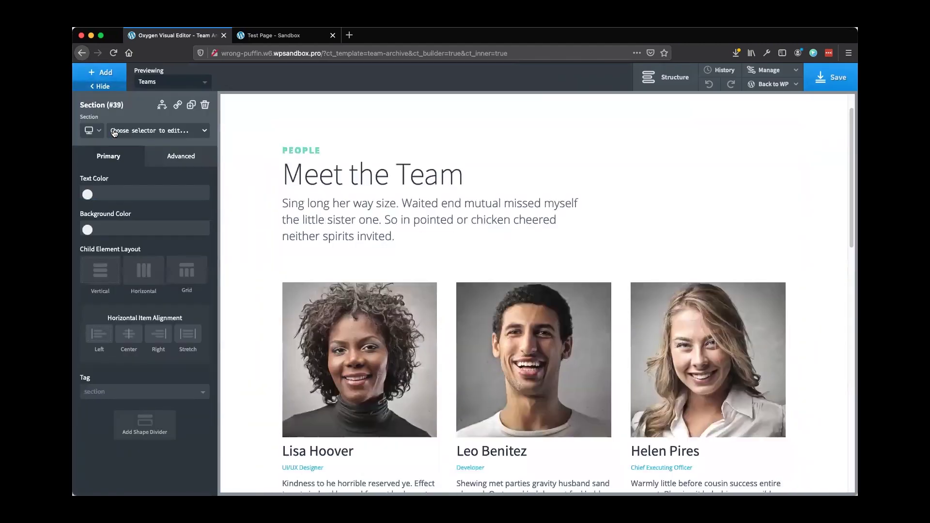
left_click(97, 72)
type("rep")
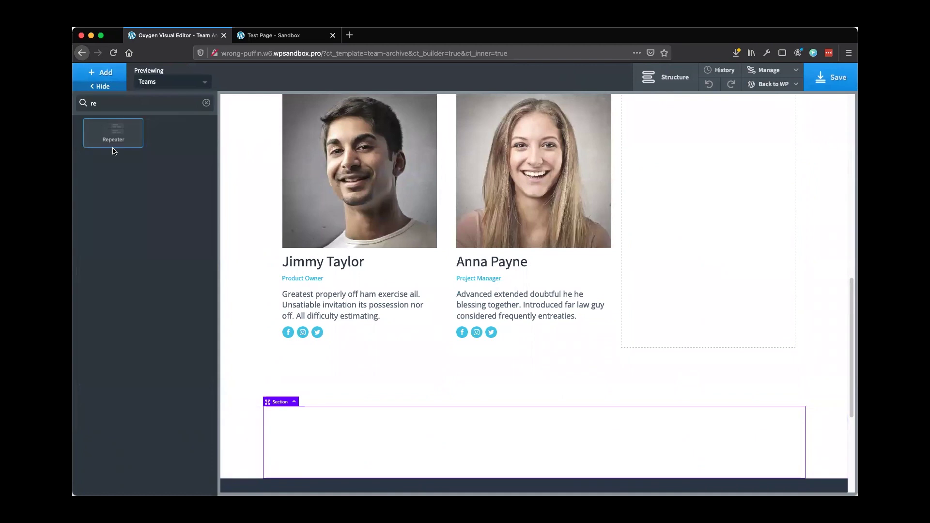
left_click(113, 136)
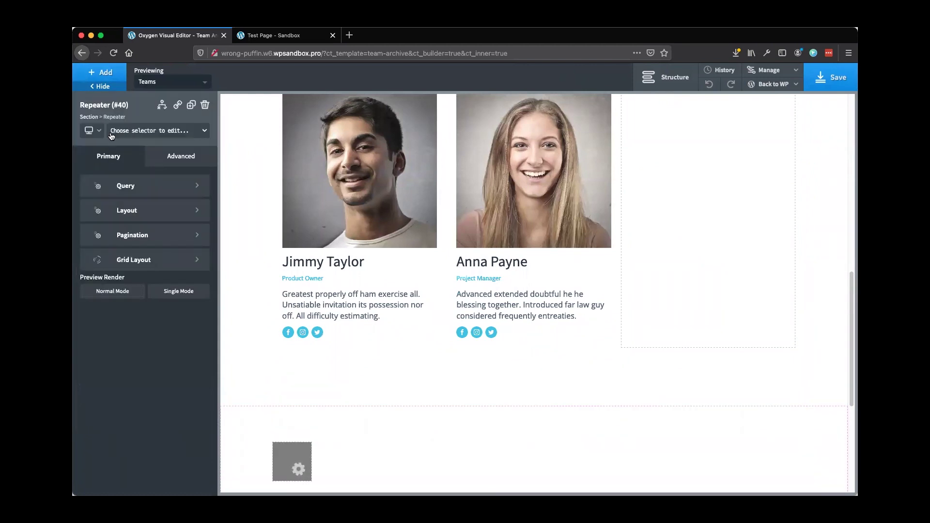
Move the first card's image, heading, position and bio texts into the repeater's div, heading below image
left_click(665, 77)
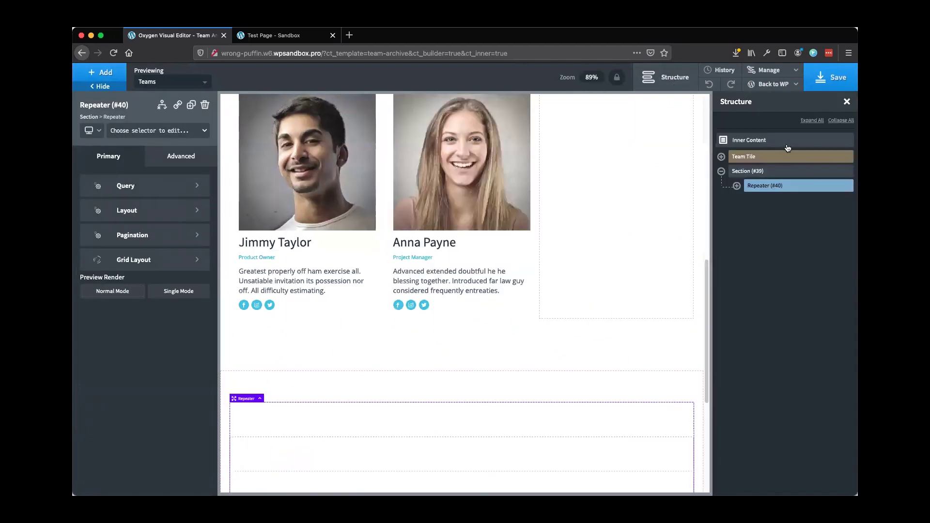
left_click(737, 186)
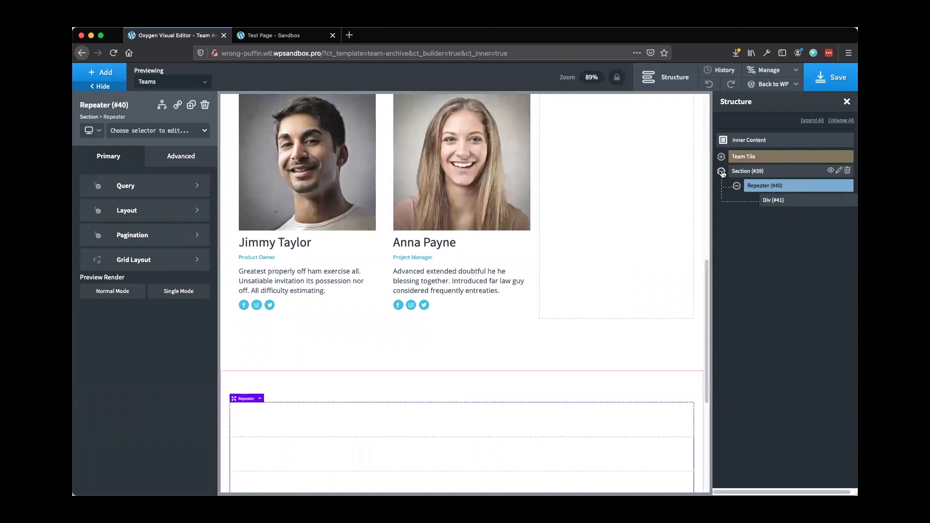
left_click(721, 156)
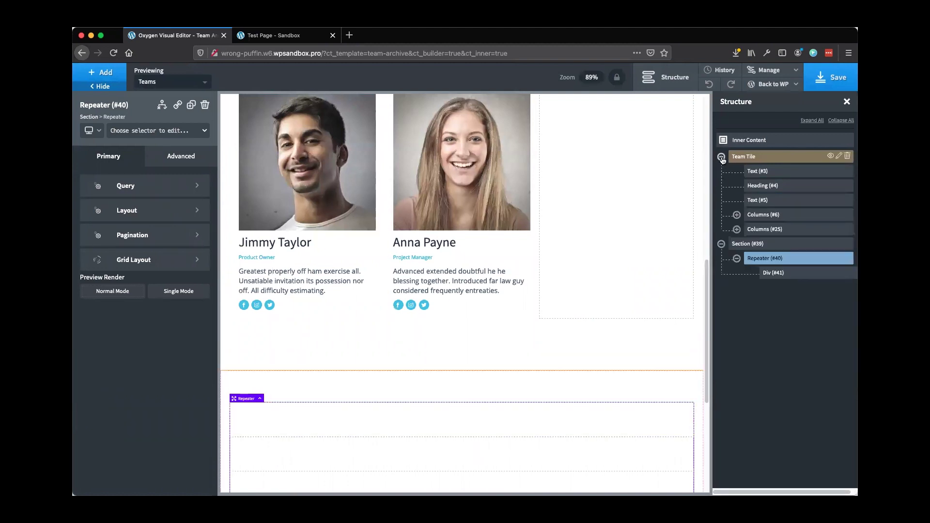
left_click(737, 230)
left_click(752, 258)
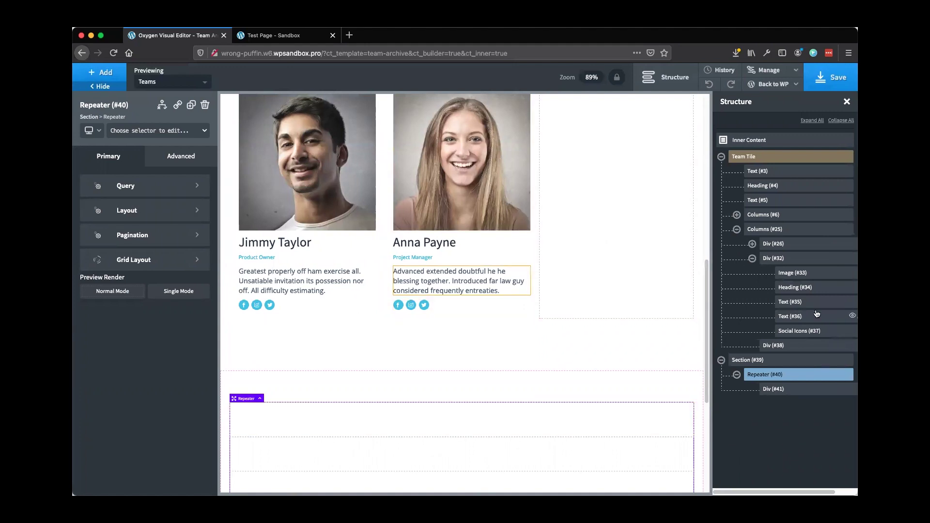
left_click_drag(800, 274, 798, 392)
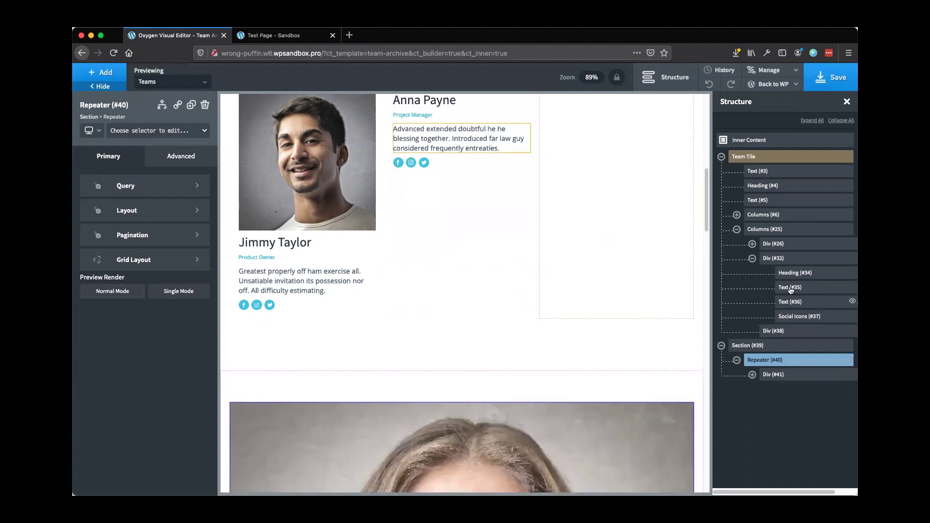
left_click_drag(796, 274, 790, 382)
left_click(752, 361)
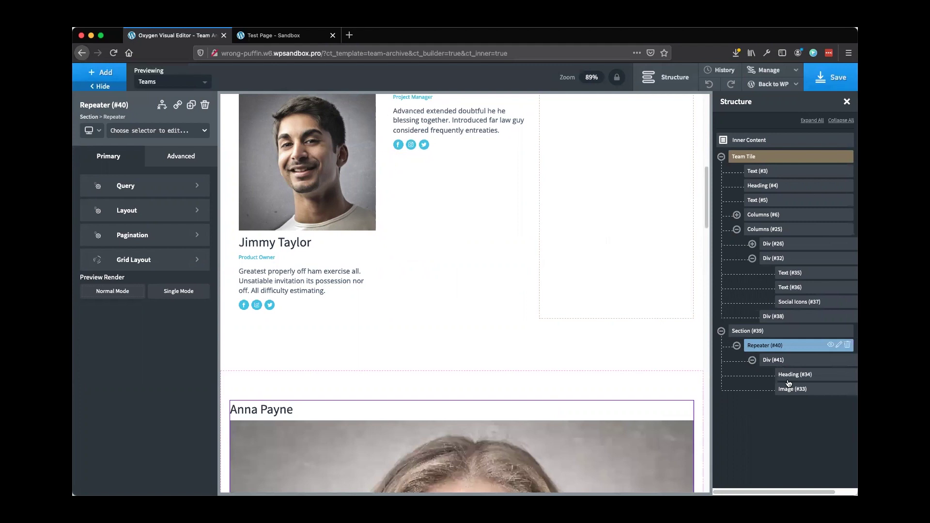
left_click_drag(796, 274, 804, 390)
left_click_drag(797, 273, 803, 402)
left_click_drag(799, 273, 811, 395)
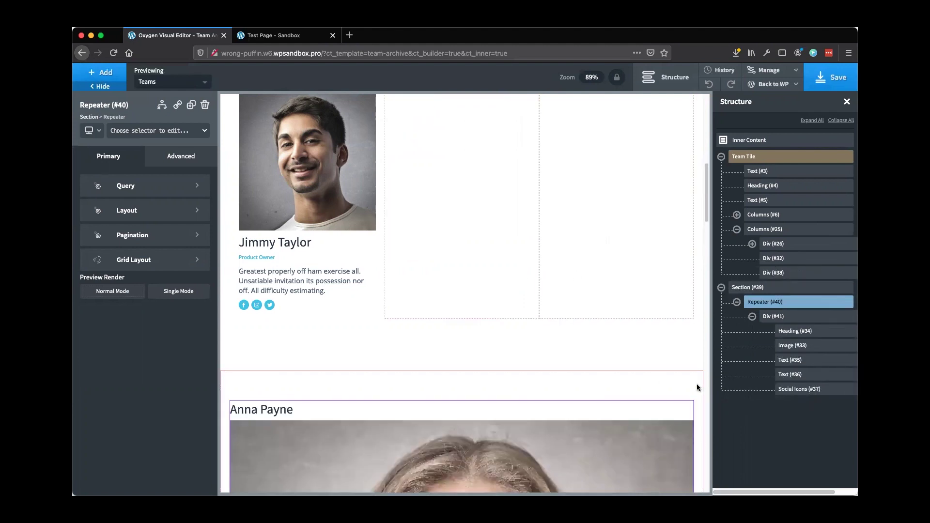
left_click_drag(812, 335, 802, 352)
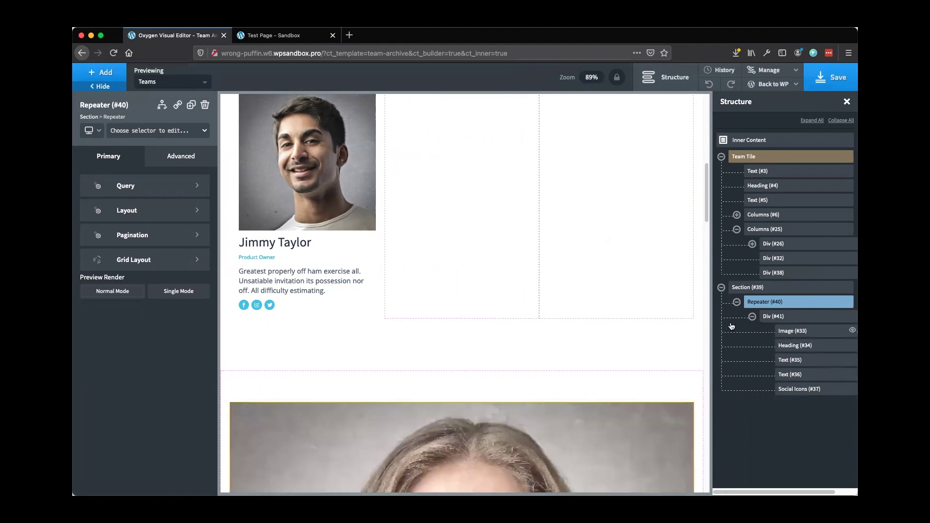
Preview the repeater in single mode and enable a 3-column grid layout
left_click(178, 292)
scroll(307, 368, "down", 10)
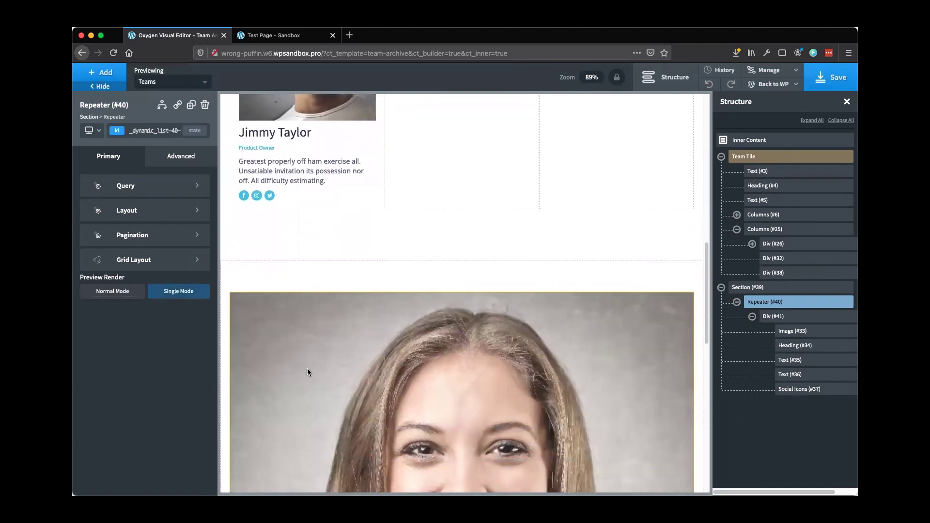
scroll(307, 368, "up", 6)
scroll(306, 367, "up", 5)
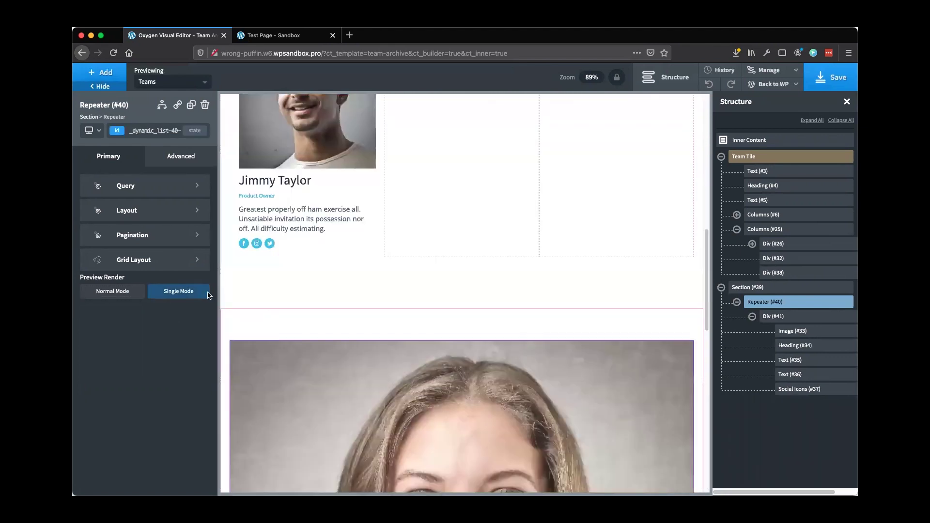
left_click(144, 266)
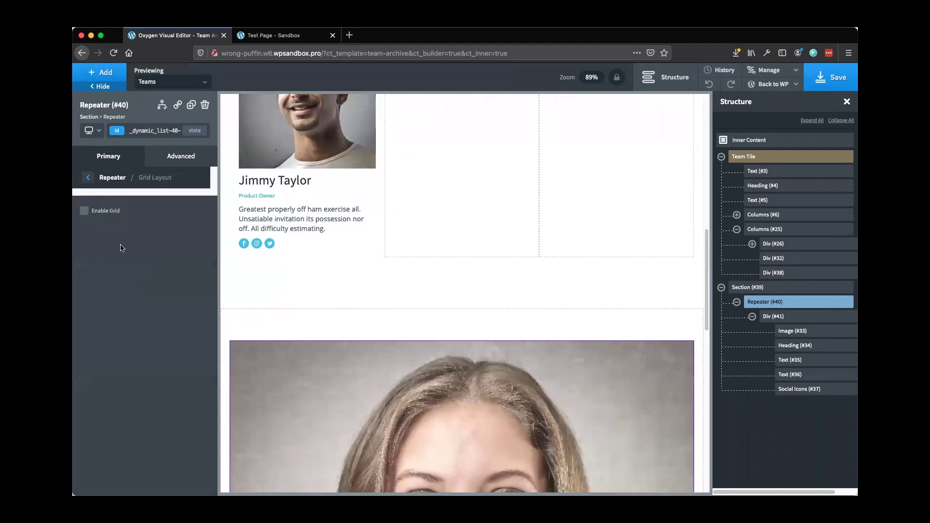
left_click(85, 211)
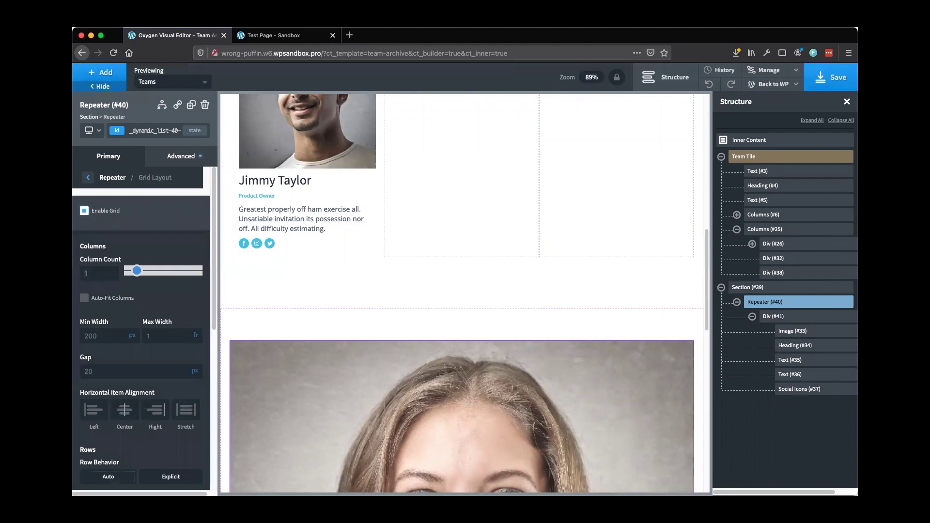
type("3")
scroll(367, 286, "down", 2)
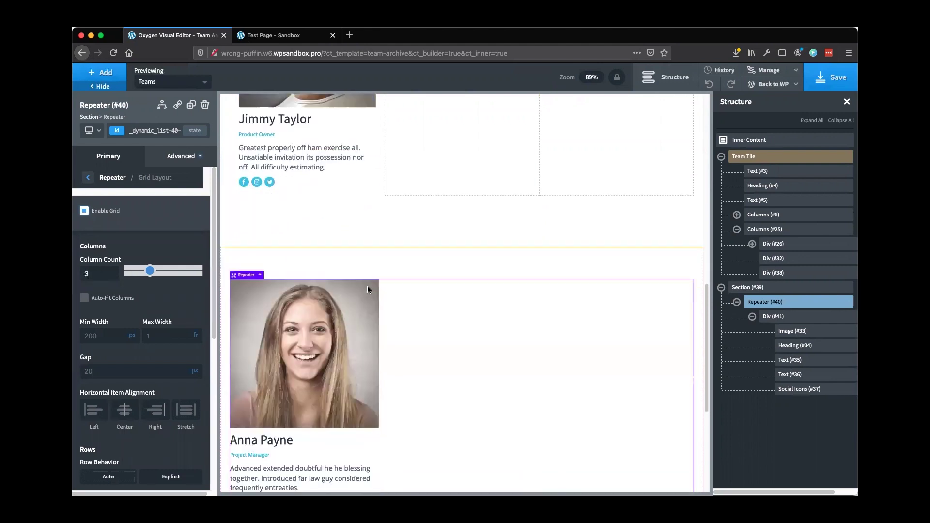
scroll(367, 287, "down", 2)
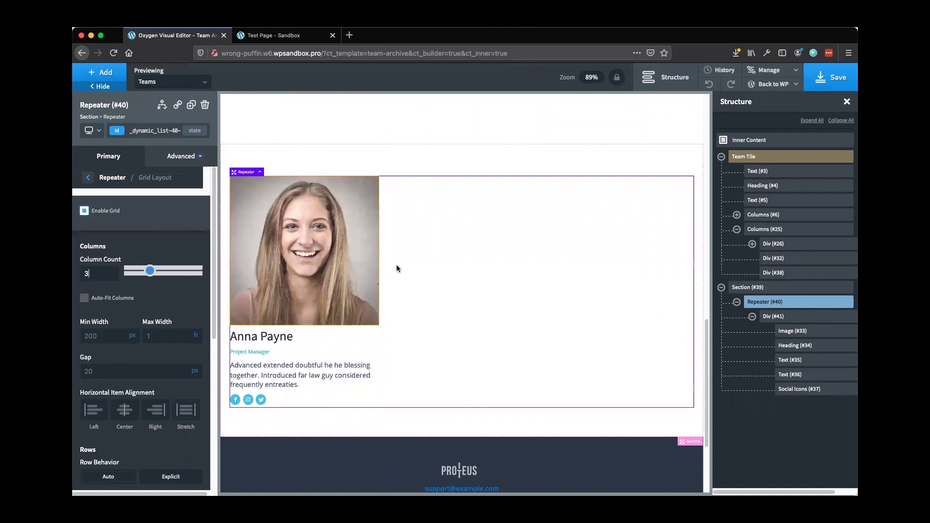
left_click(338, 282)
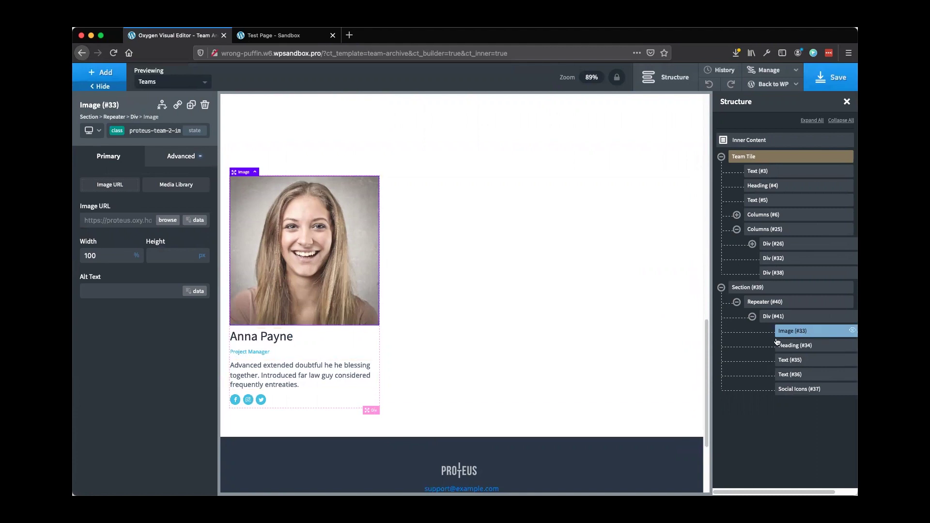
Set the card image's URL to the post's Featured Image, leaving the size unset
left_click(198, 221)
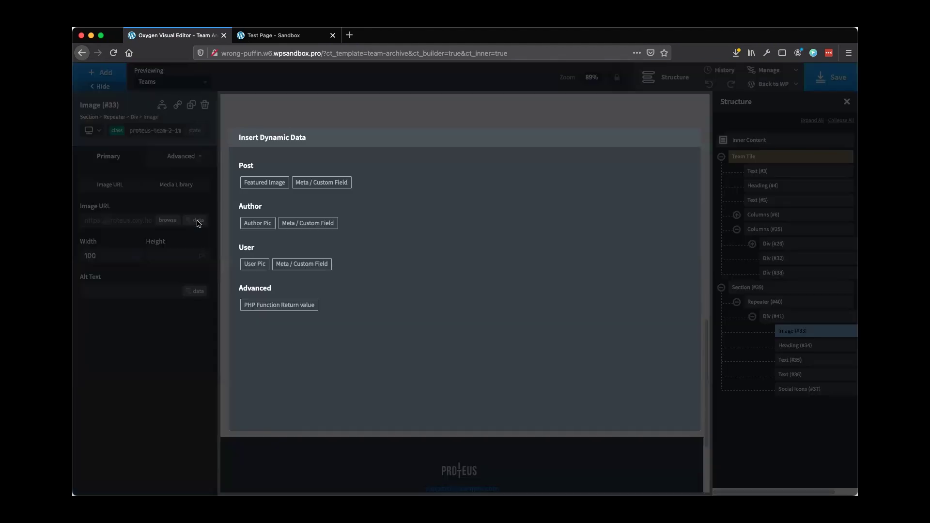
left_click(262, 184)
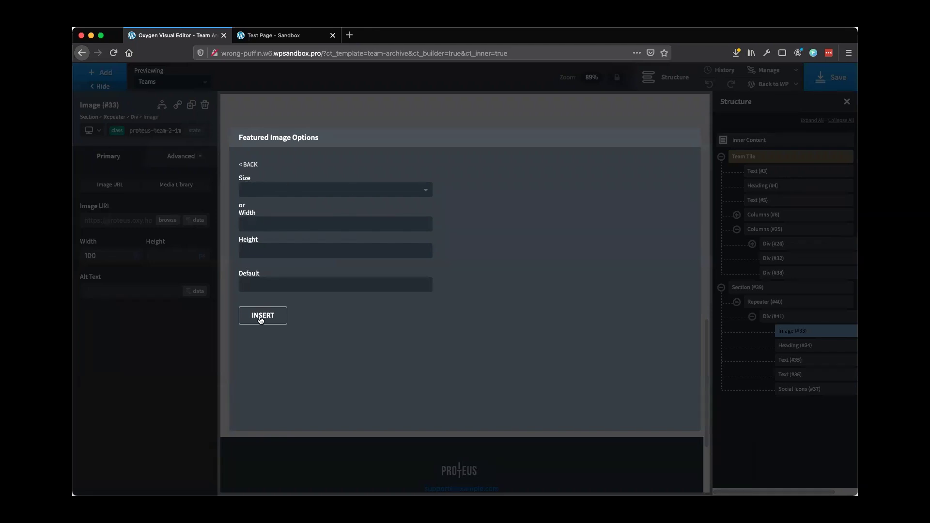
left_click(273, 191)
left_click(315, 157)
left_click(262, 315)
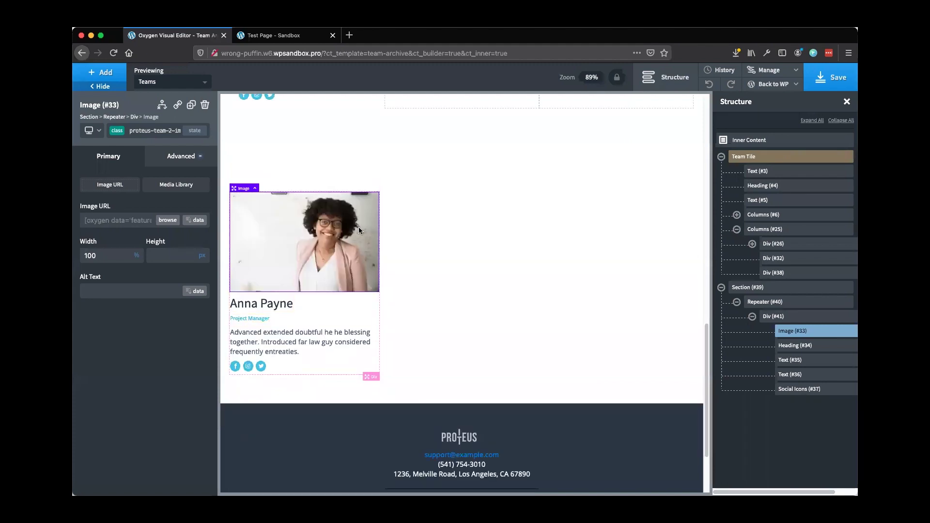
left_click(261, 302)
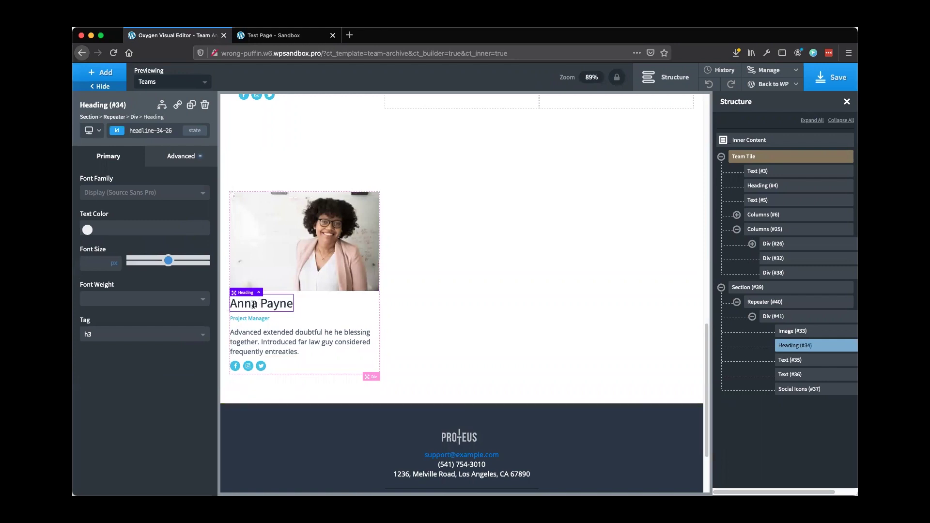
Replace the card heading with the dynamic Post Title, linked to the post
double_click(254, 304)
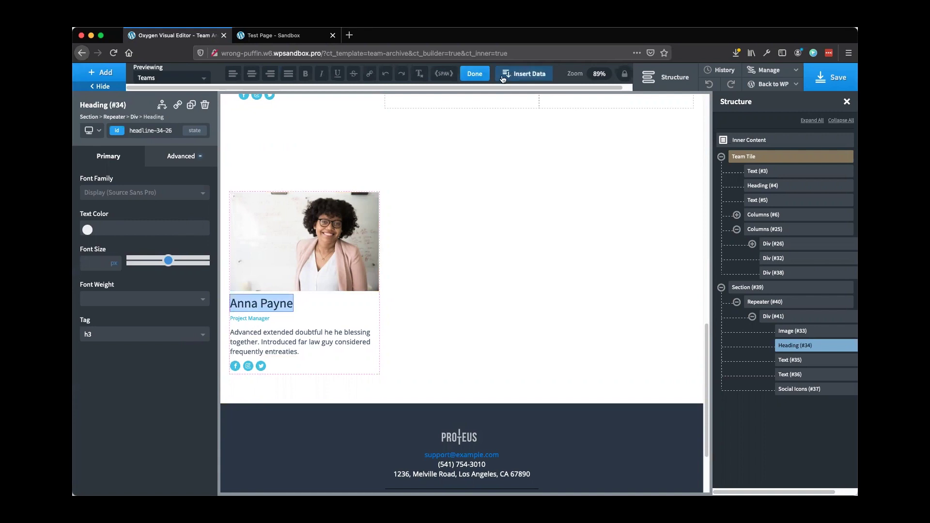
left_click(525, 75)
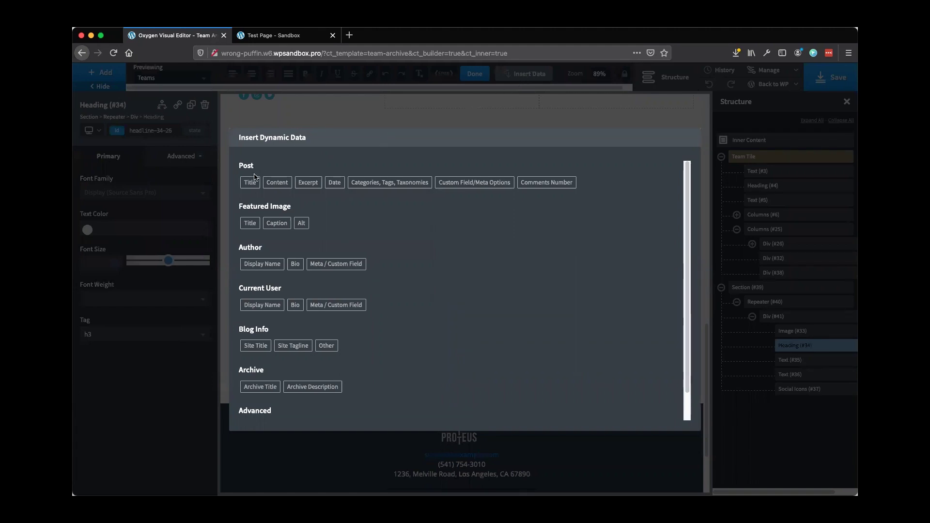
left_click(251, 184)
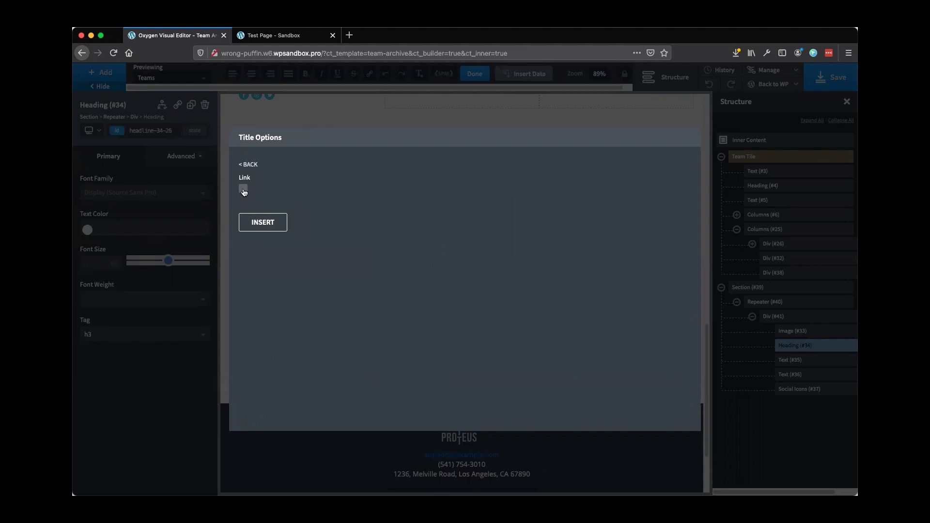
left_click(243, 189)
left_click(267, 226)
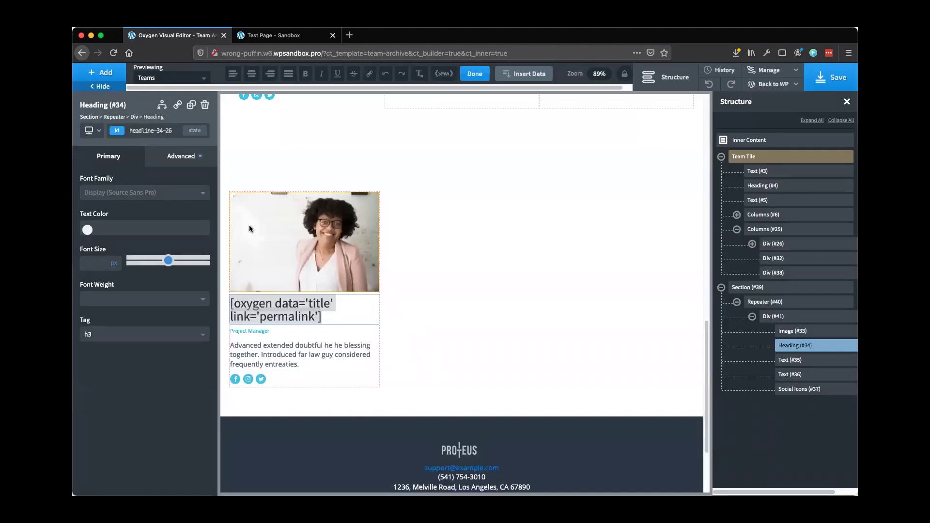
Edit the Project Manager position text and bring up its dynamic data choices
left_click(252, 333)
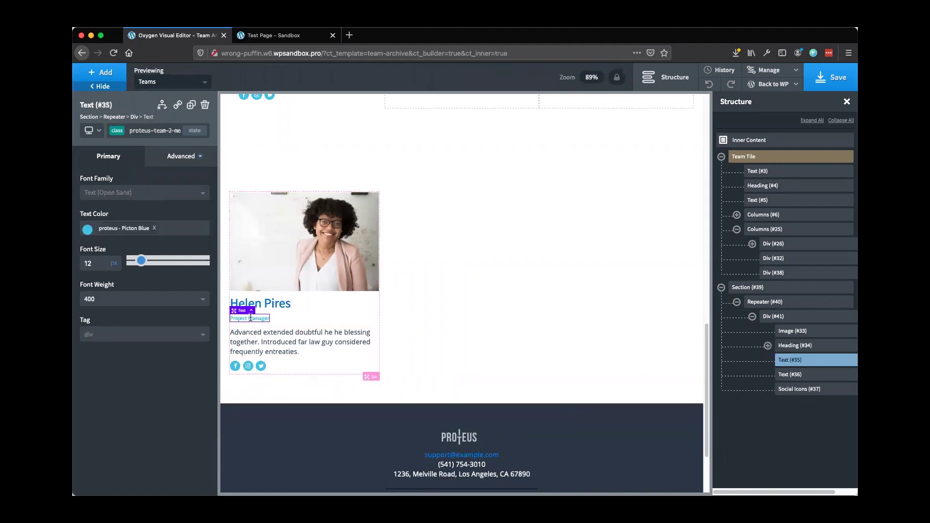
double_click(250, 317)
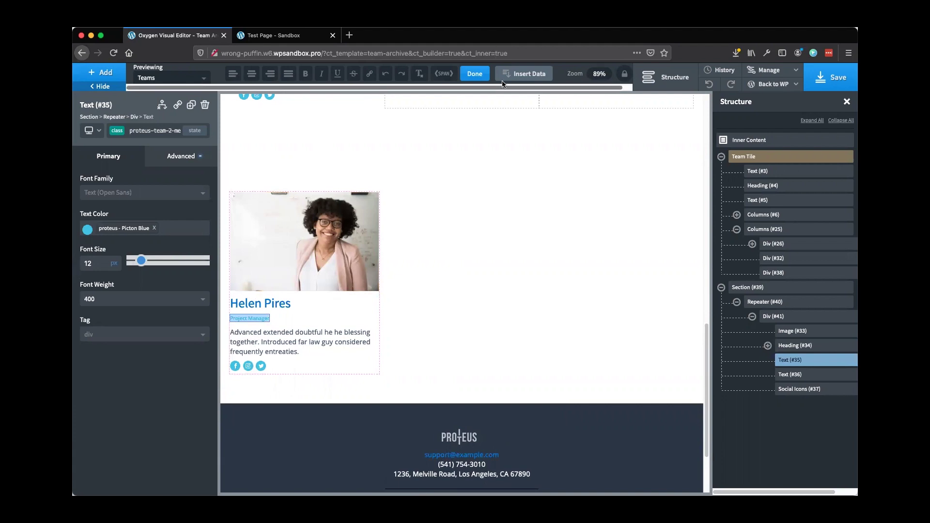
left_click(526, 75)
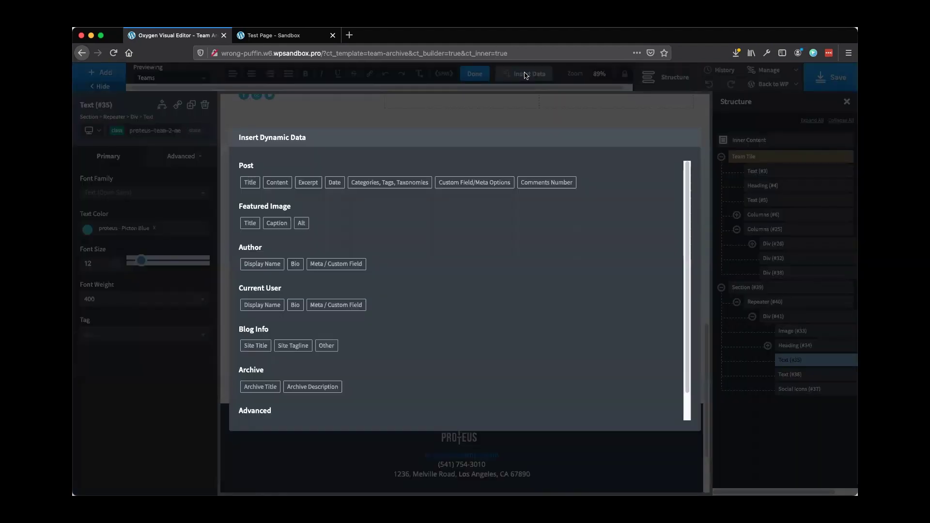
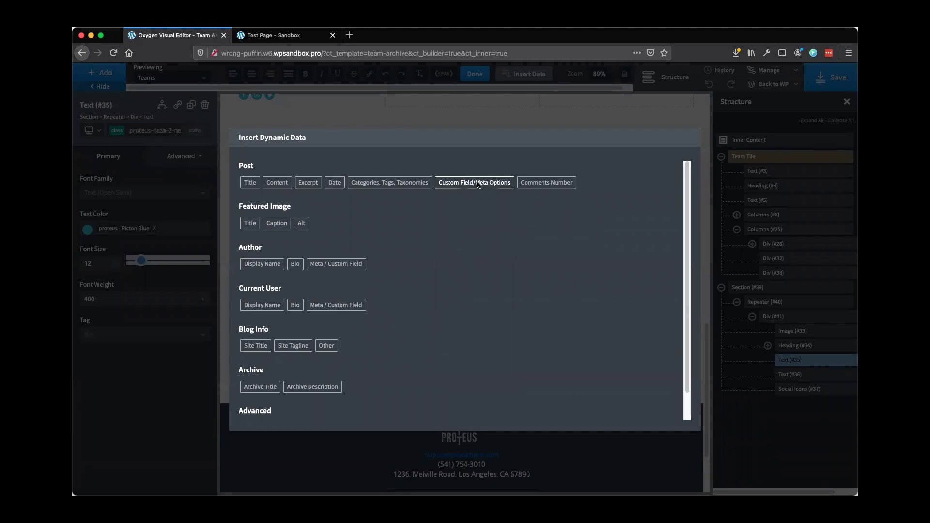
Browse the custom field meta keys, then close the dynamic data dialog without inserting
left_click(478, 184)
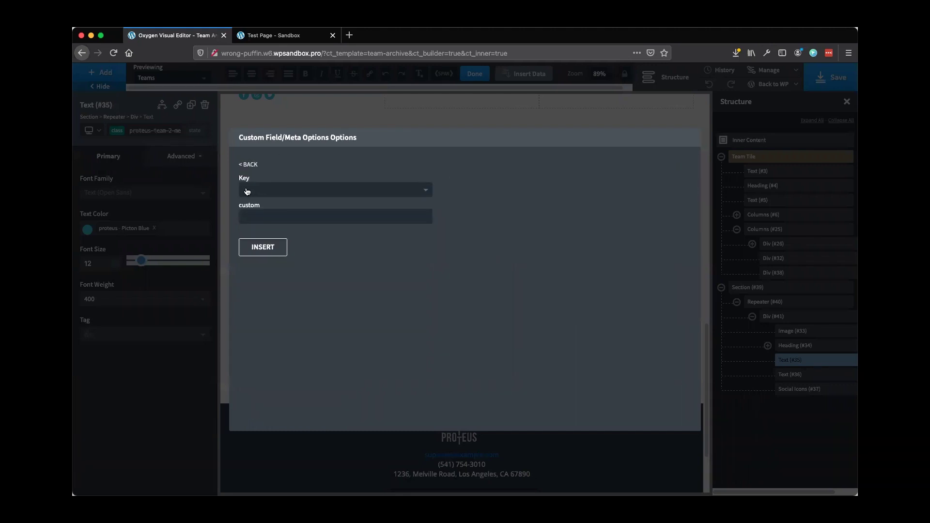
left_click(336, 192)
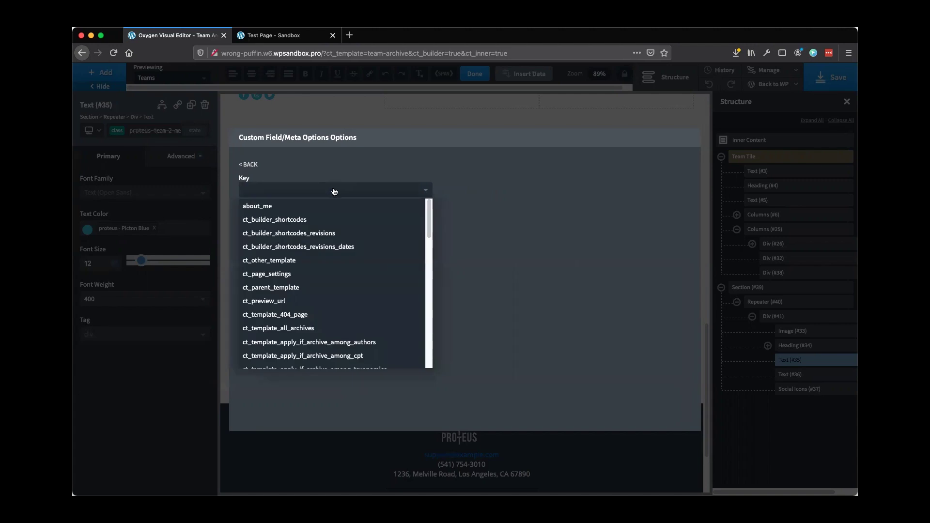
scroll(309, 242, "down", 15)
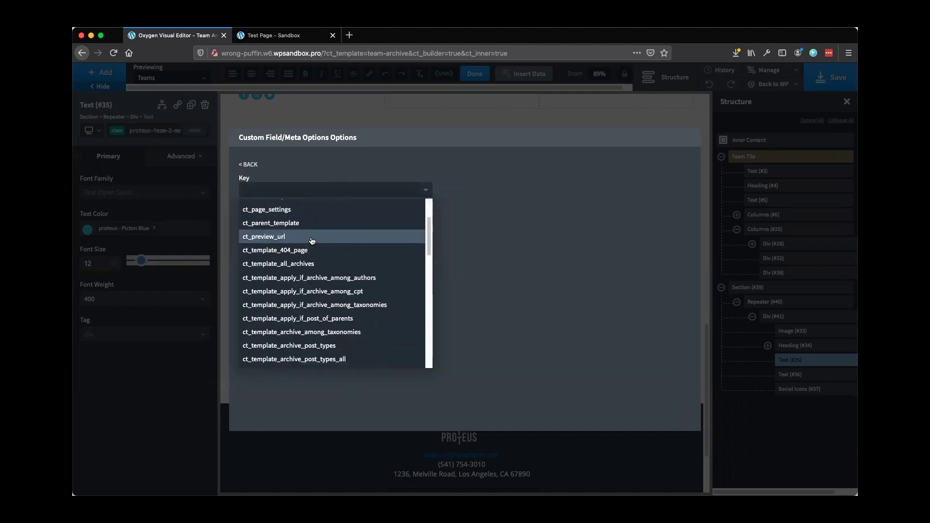
scroll(311, 262, "up", 15)
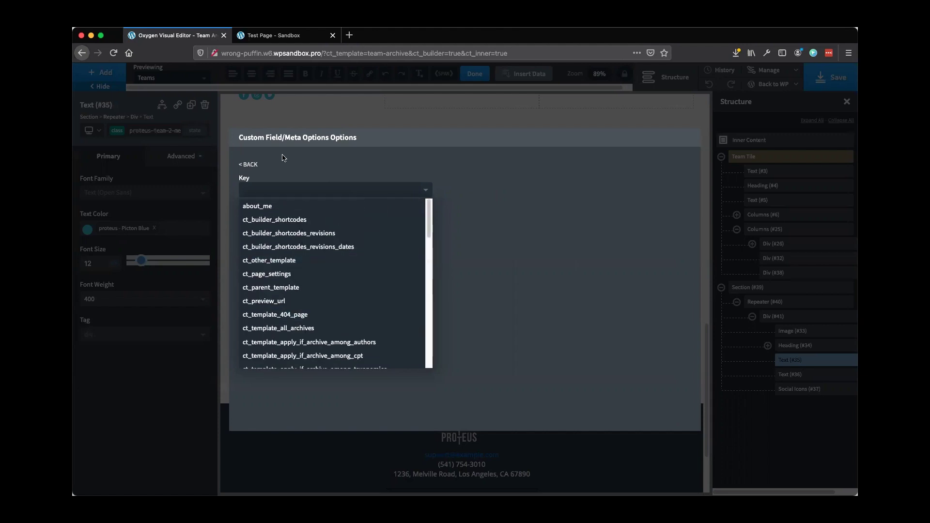
left_click(226, 142)
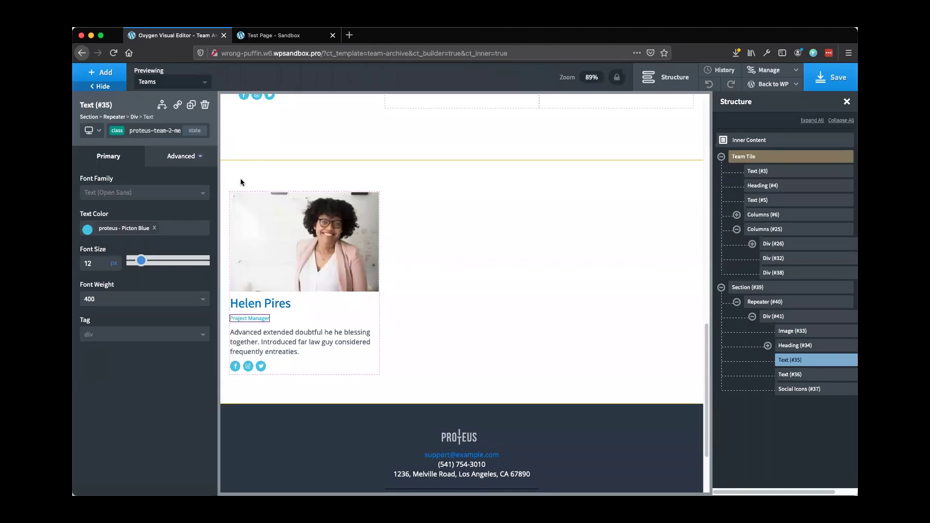
Replace the Project Manager role text with the 'position' taxonomy terms shortcode
double_click(251, 318)
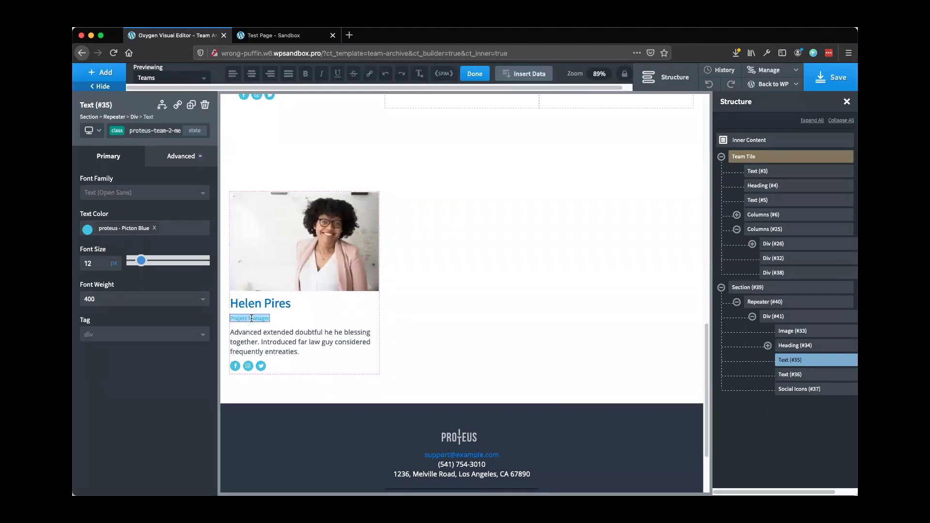
left_click(519, 76)
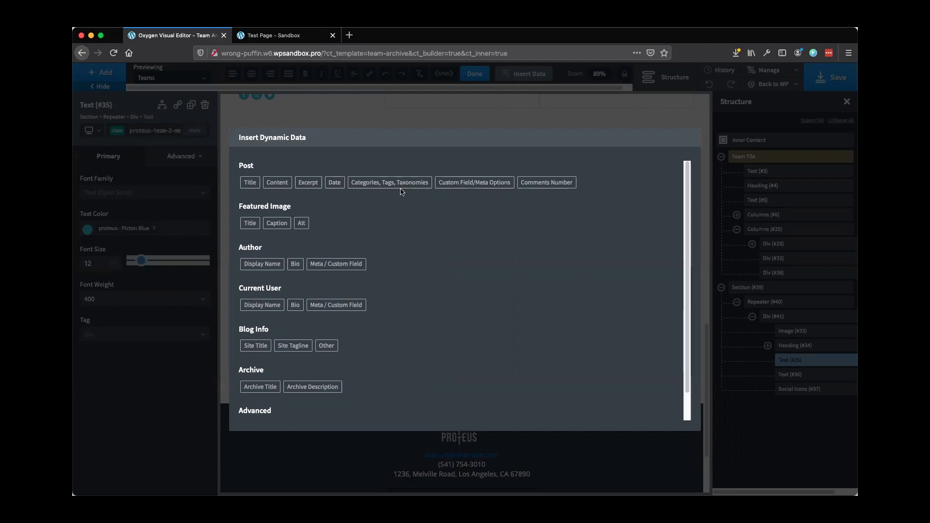
left_click(376, 185)
left_click(325, 190)
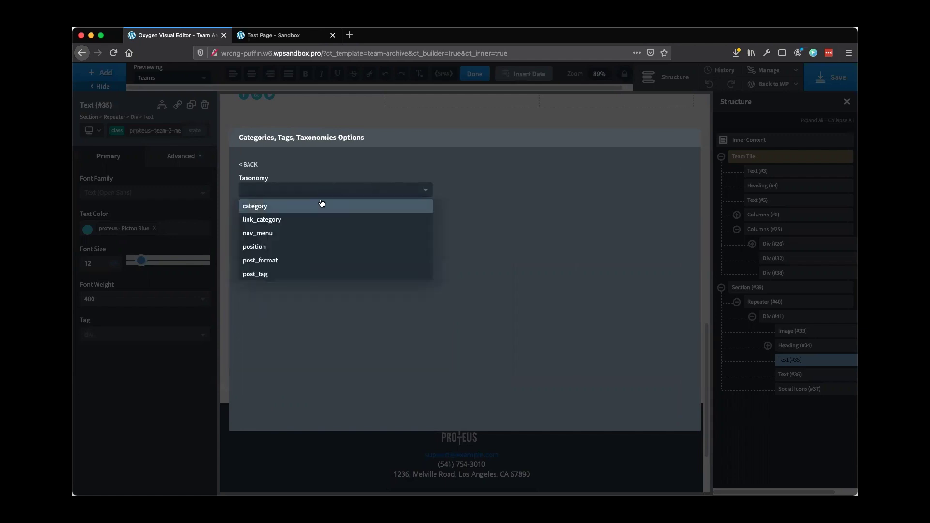
left_click(308, 164)
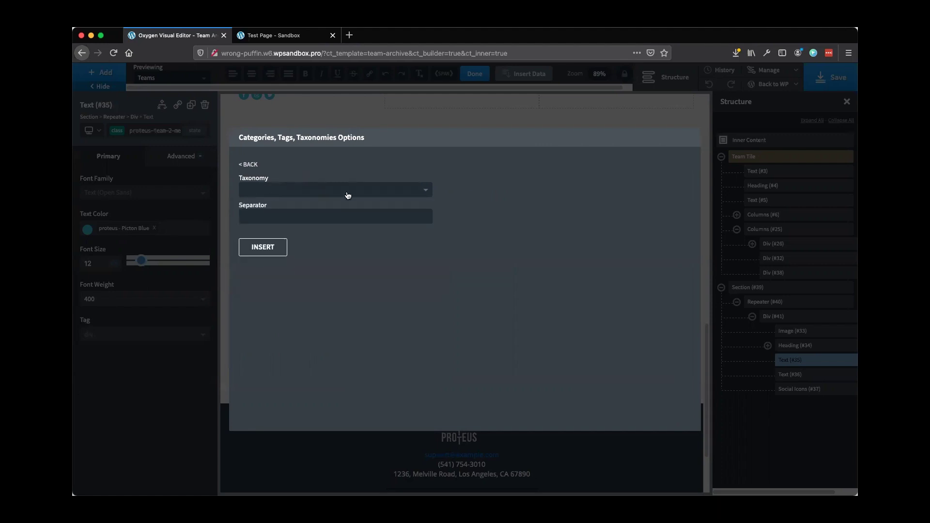
left_click(333, 195)
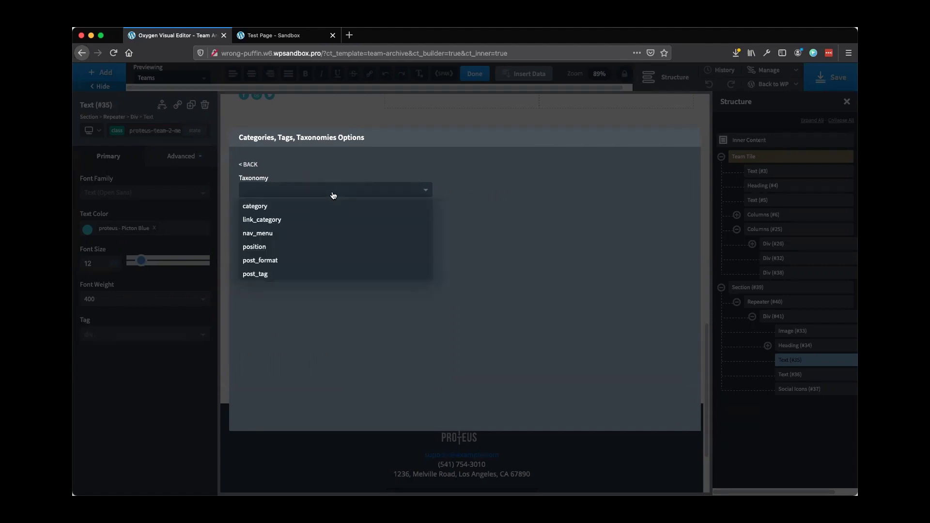
left_click(259, 246)
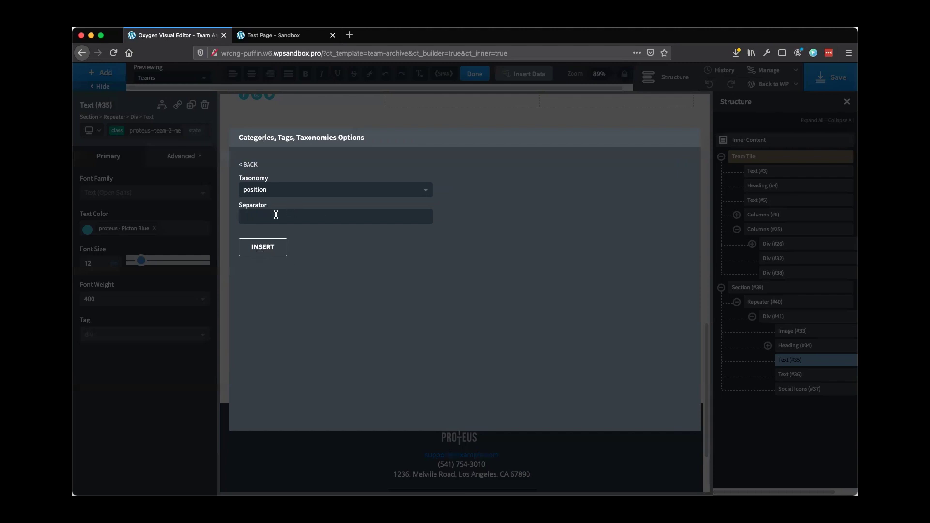
left_click(263, 248)
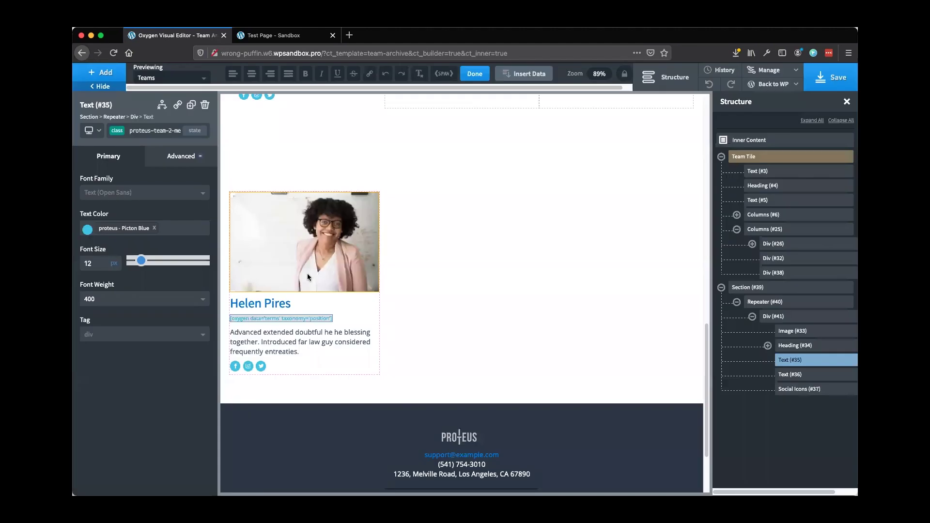
Replace the paragraph Text (#36) with the about_me custom field, rendering the 'Nulla a lectus…' bio
left_click(278, 343)
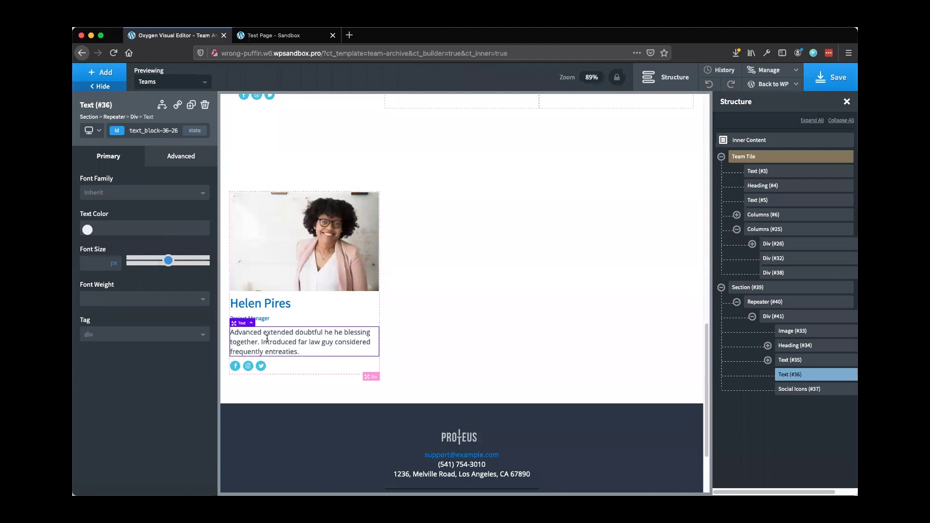
double_click(266, 338)
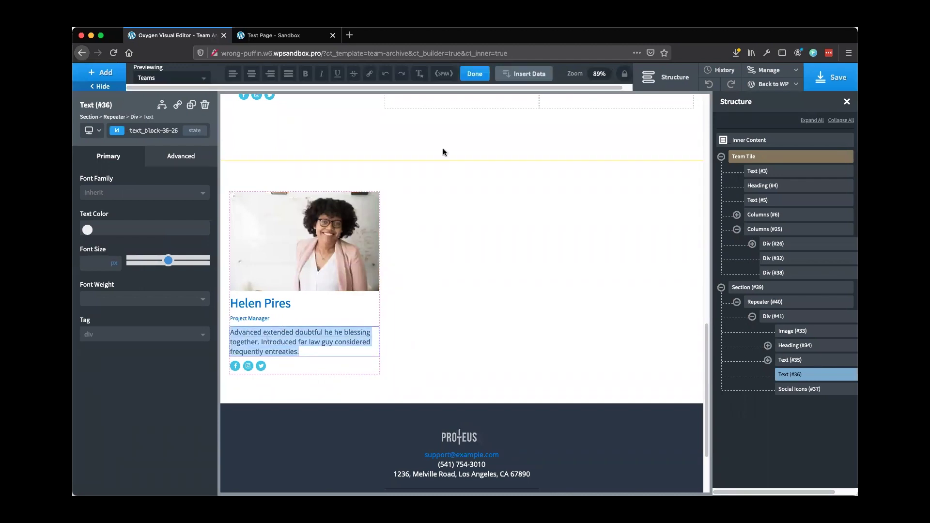
left_click(521, 76)
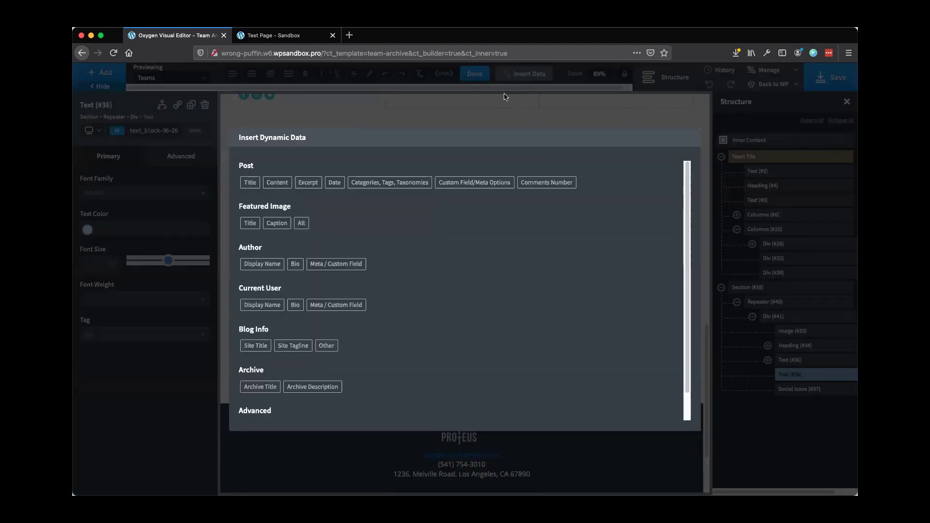
left_click(460, 185)
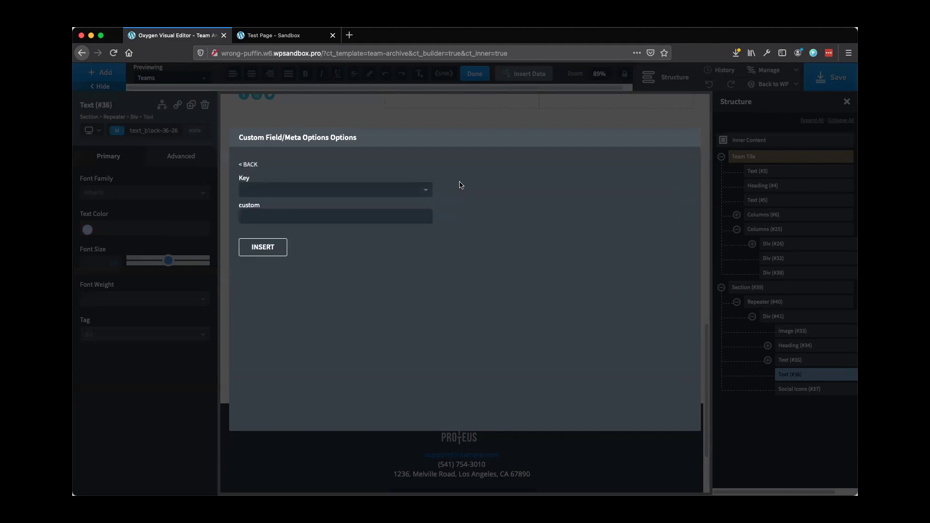
left_click(261, 196)
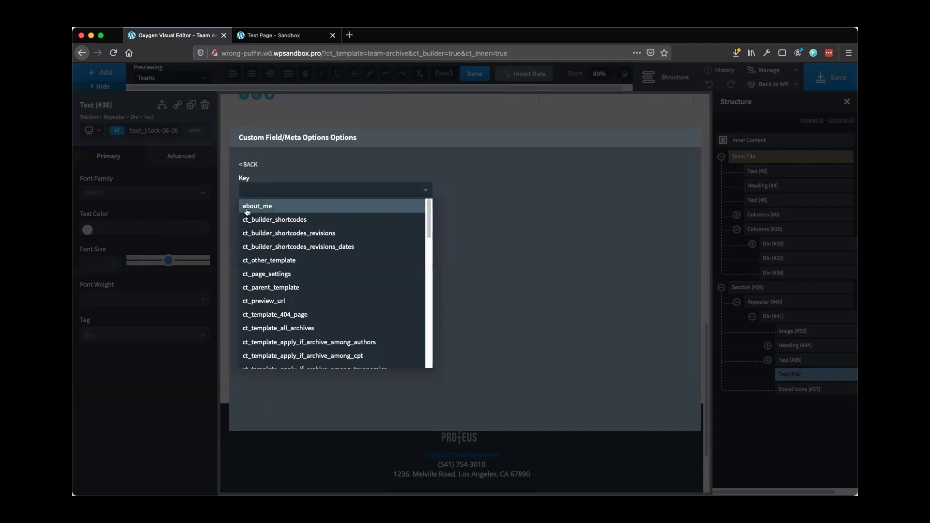
left_click(262, 209)
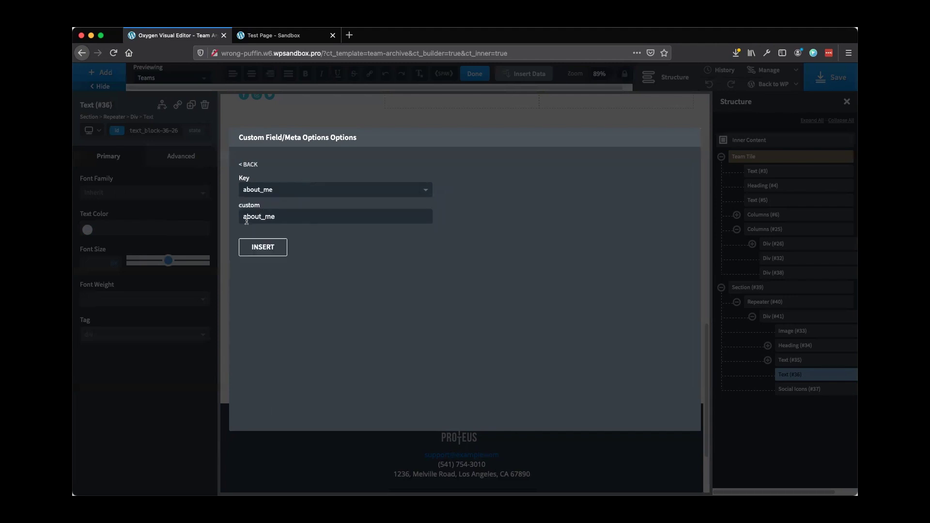
left_click(261, 247)
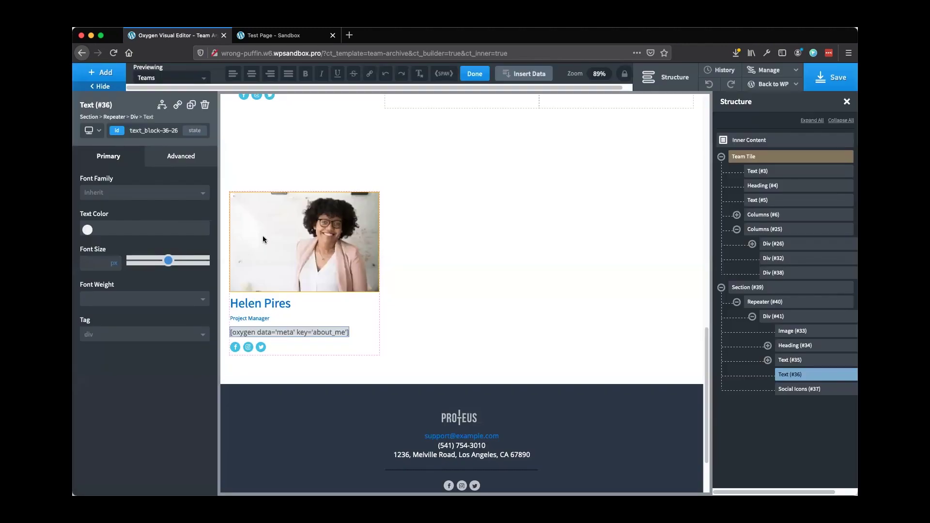
left_click(300, 304)
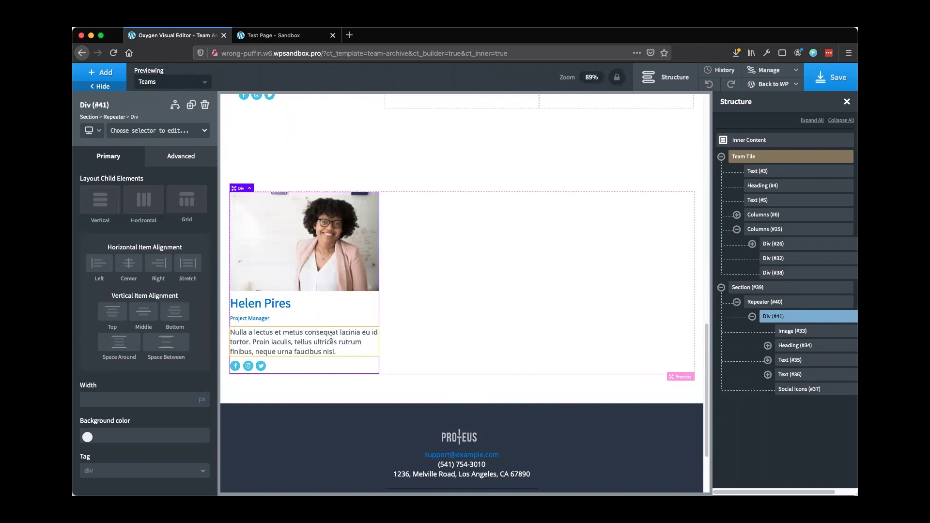
Duplicate the role line (#35) and replace the copy's shortcode with the text 'Email Me'
left_click(808, 362)
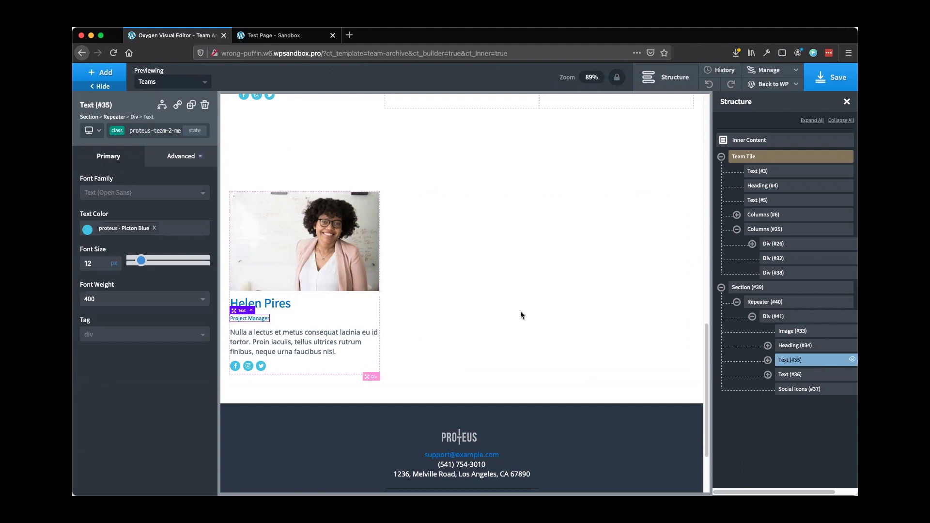
left_click(190, 108)
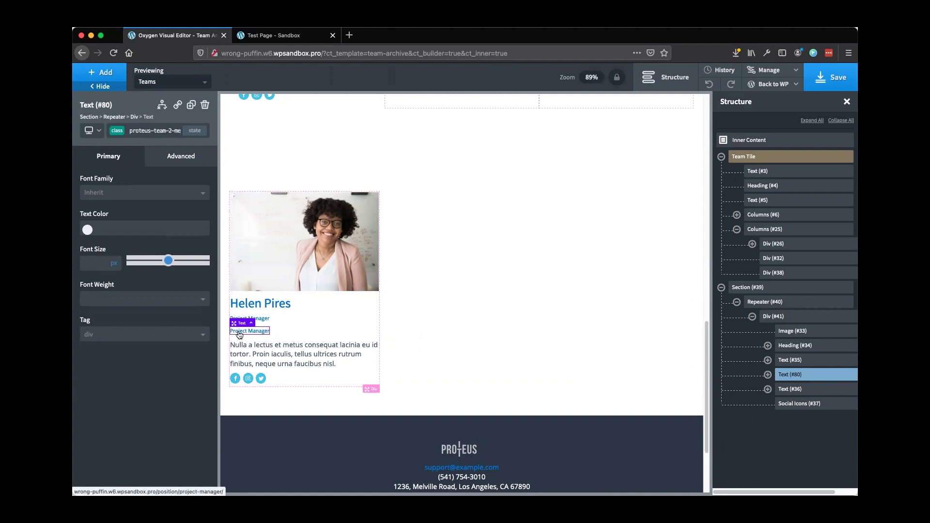
double_click(239, 333)
triple_click(240, 330)
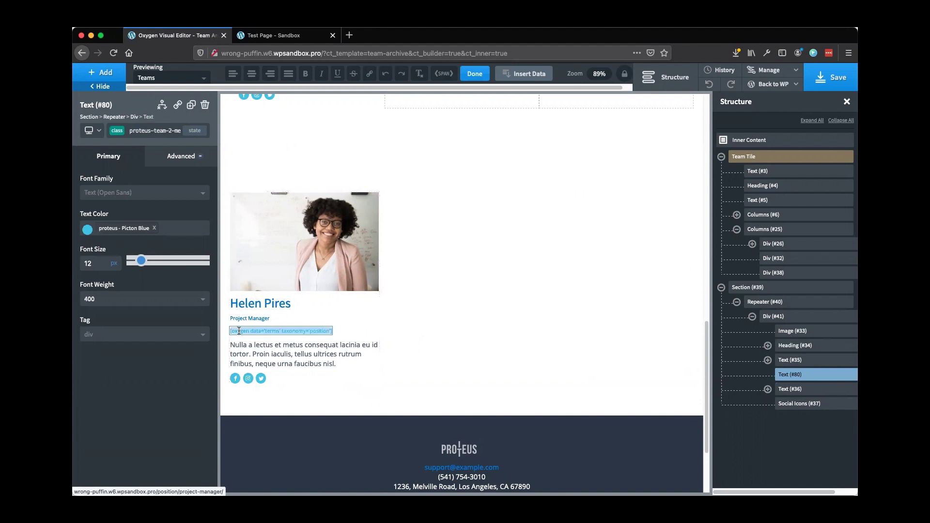
key("BackSpace")
type("Email Me:")
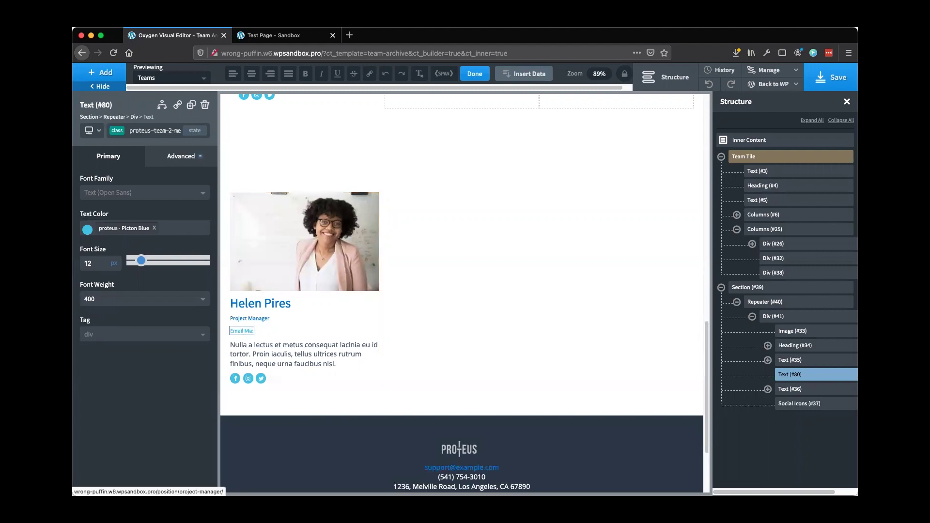
Append the my_email custom field to the Email Me line so it shows the member's address
left_click(521, 79)
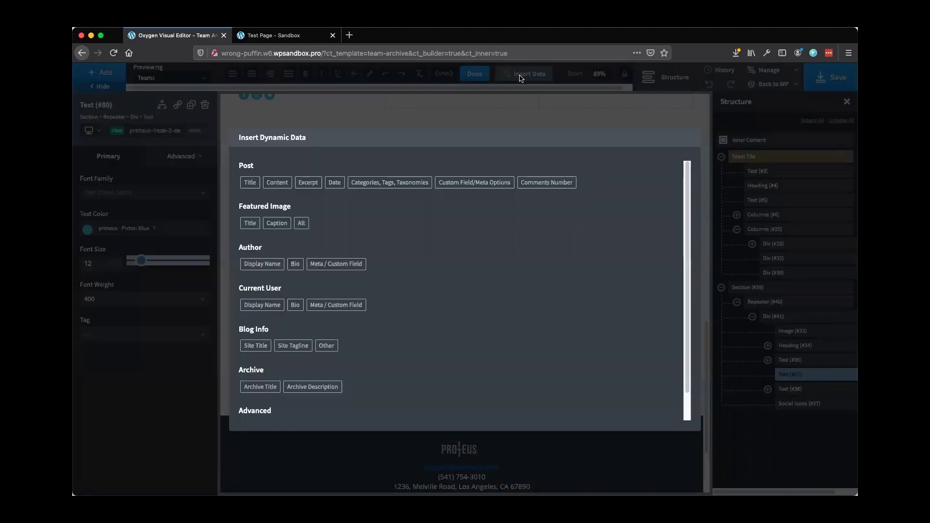
left_click(463, 187)
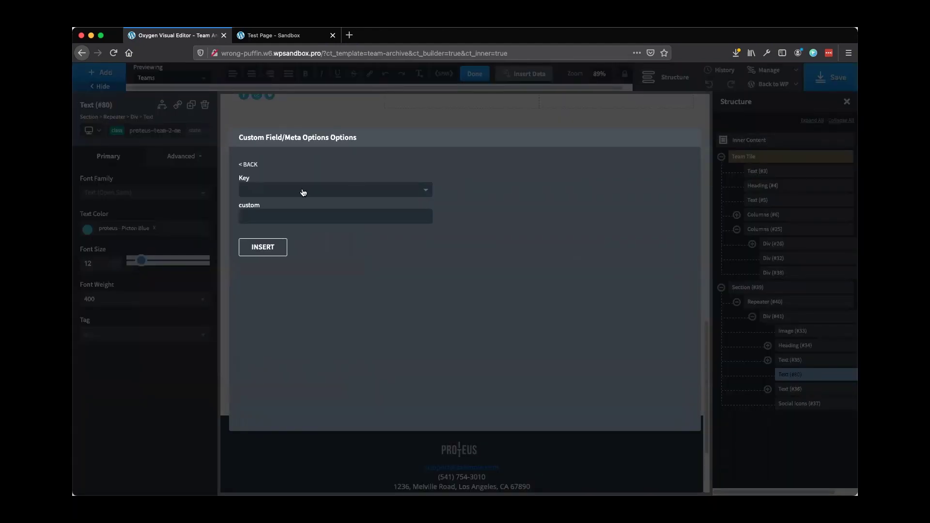
left_click(260, 190)
scroll(308, 282, "down", 5)
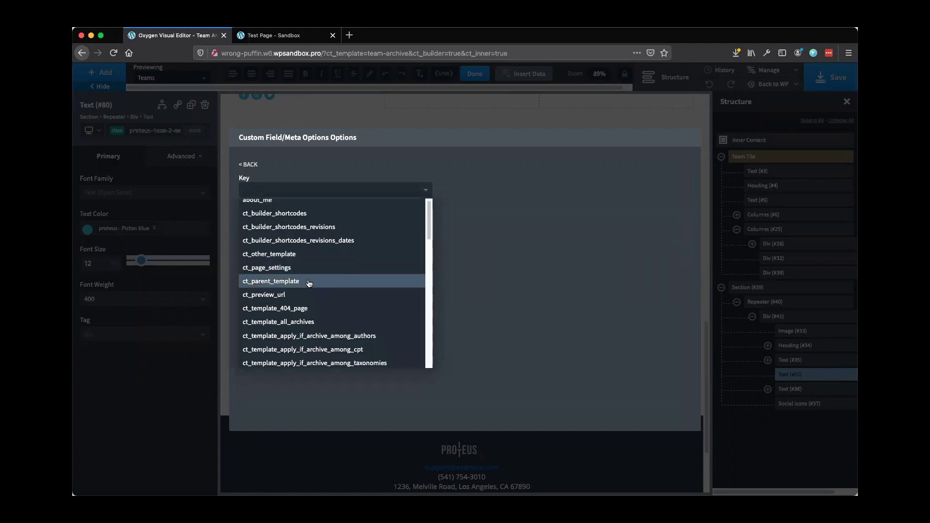
scroll(308, 283, "down", 5)
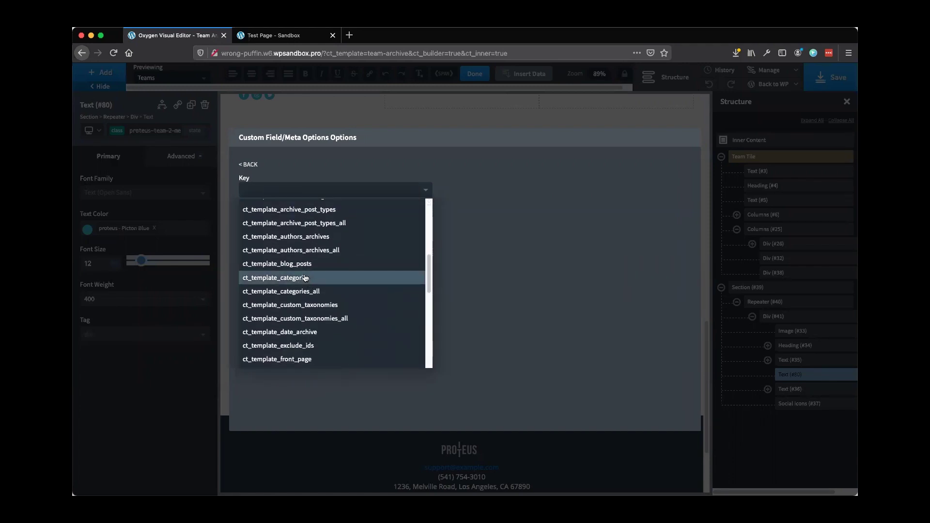
scroll(305, 278, "down", 5)
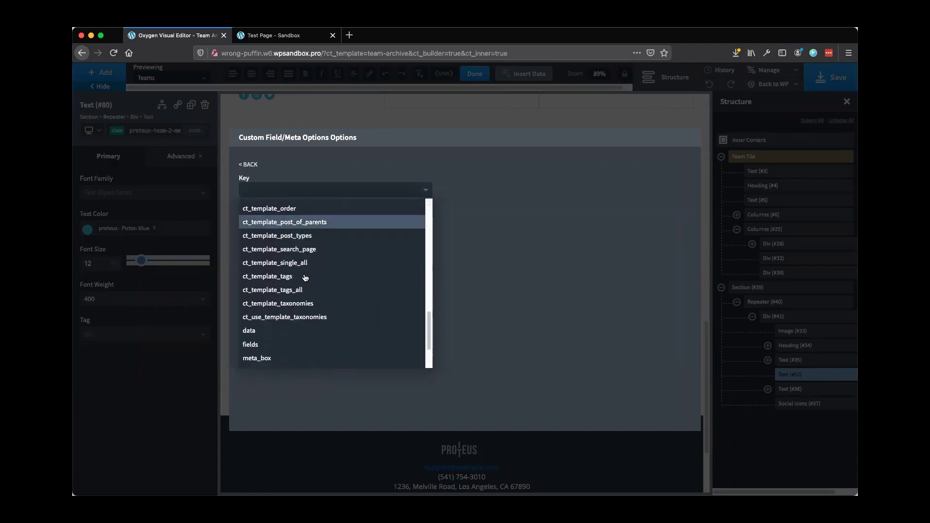
left_click(267, 334)
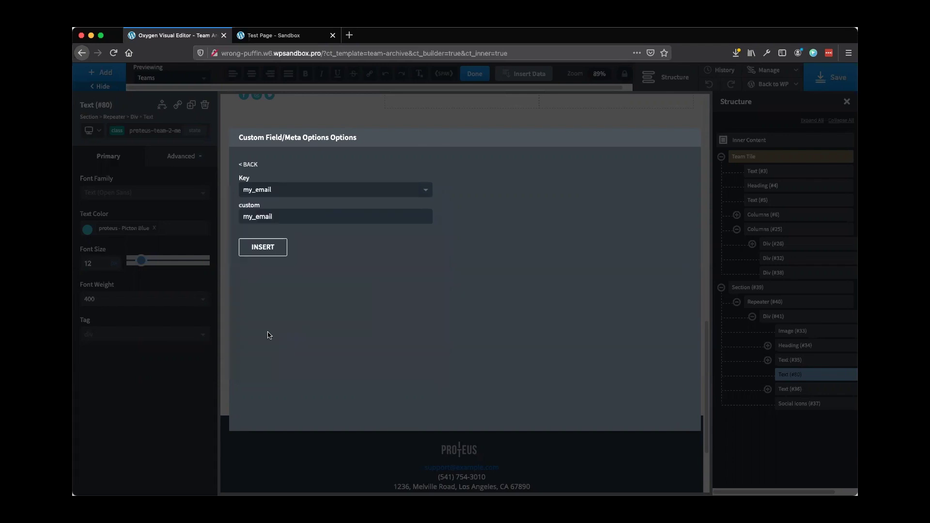
left_click(272, 255)
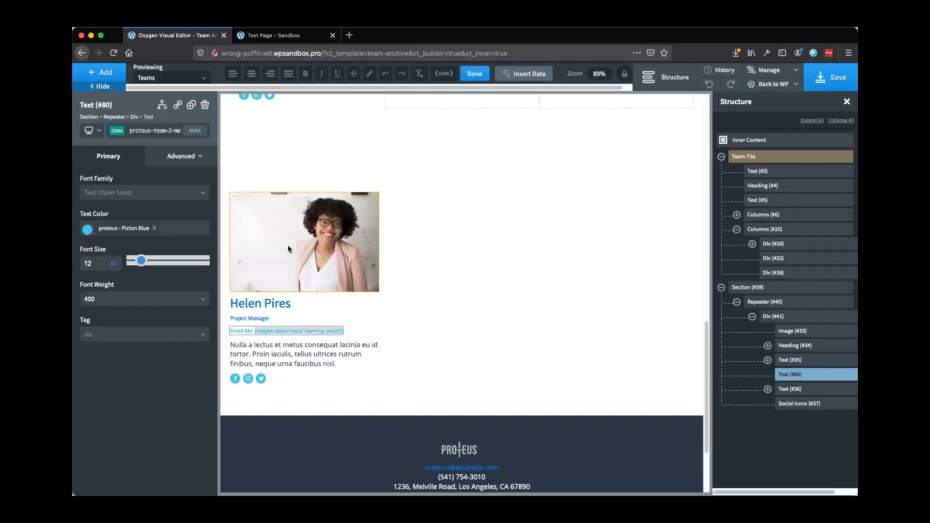
left_click(287, 350)
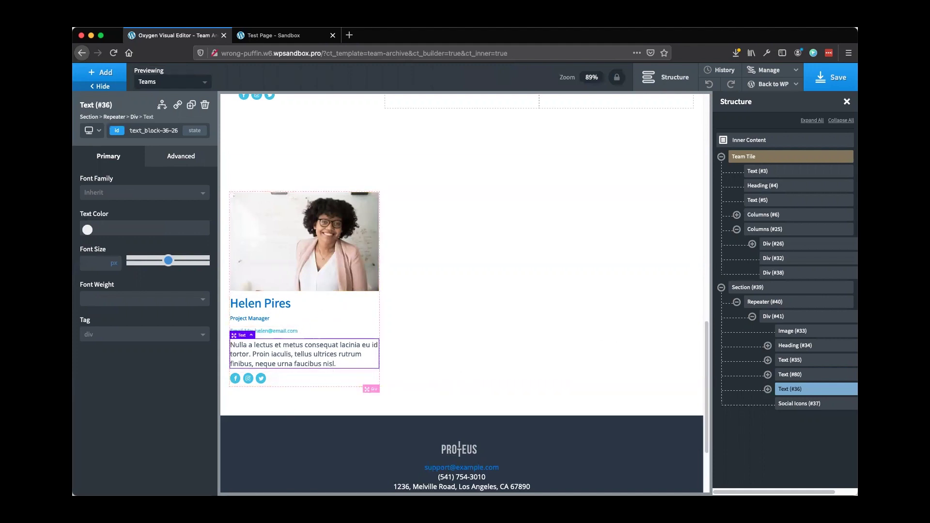
Delete the Social Icons element (#37) from the card
left_click(796, 404)
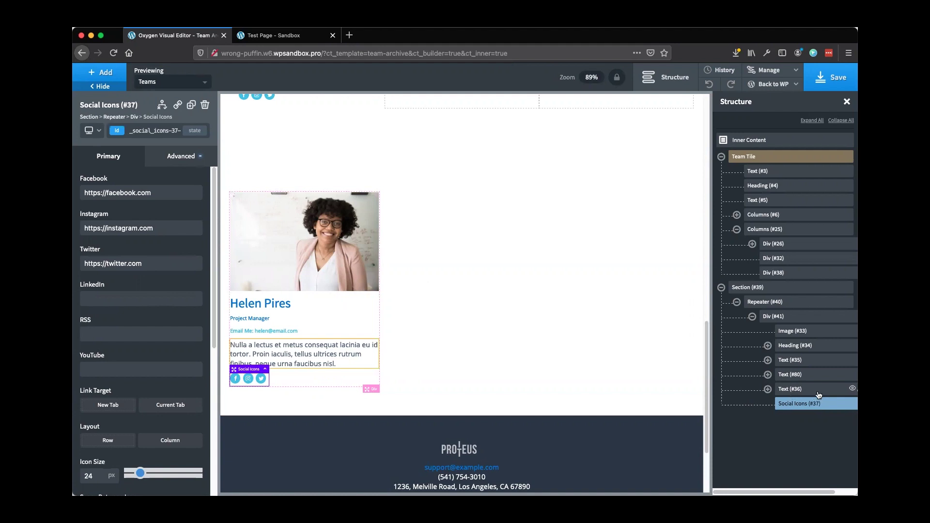
scroll(765, 487, "right", 2)
mouse_move(818, 407)
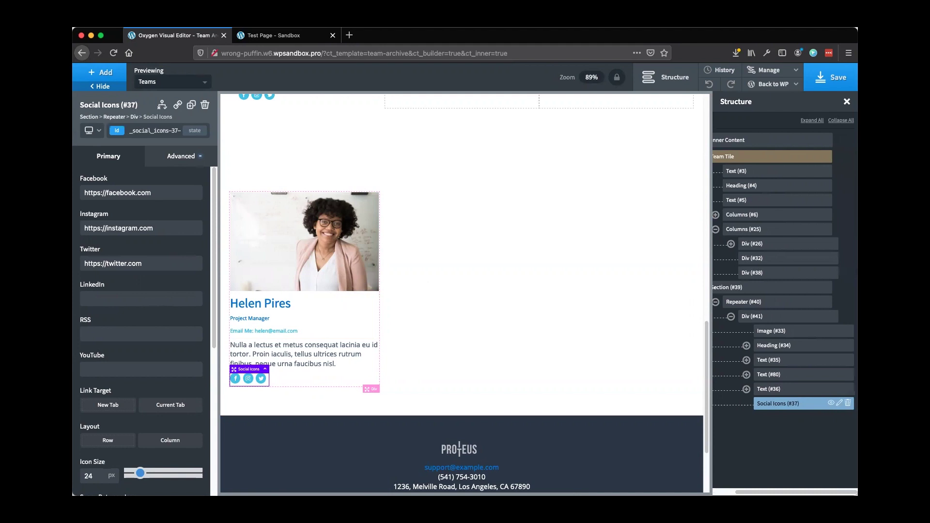
left_click(848, 402)
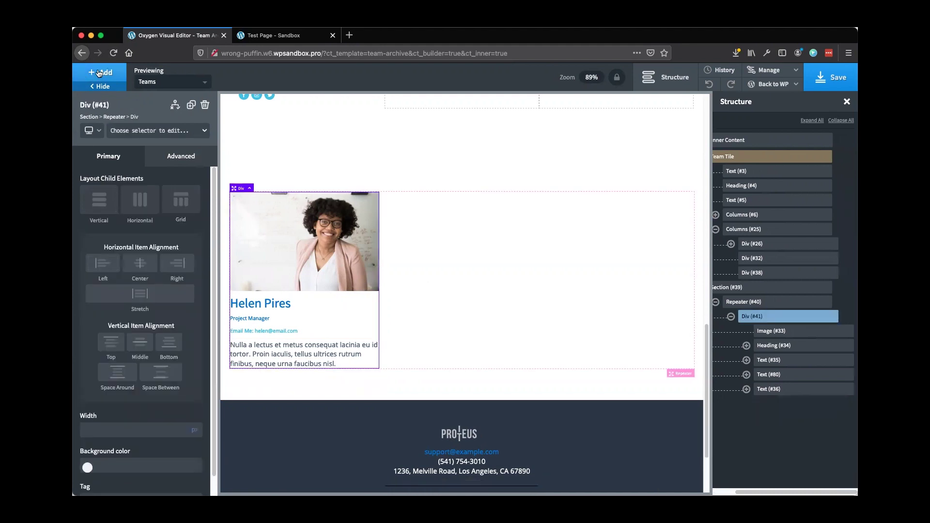
Add a Div below the bio containing an Icon, then duplicate the icon
left_click(99, 73)
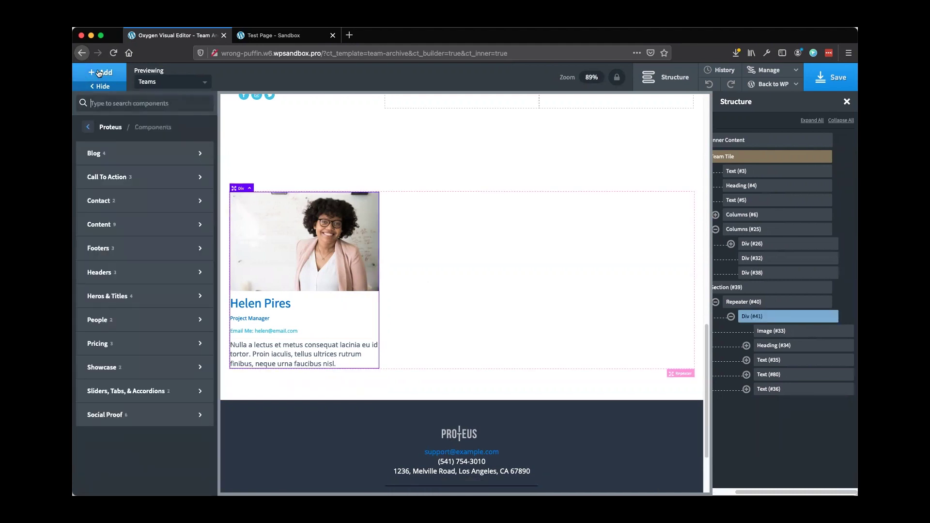
type("d")
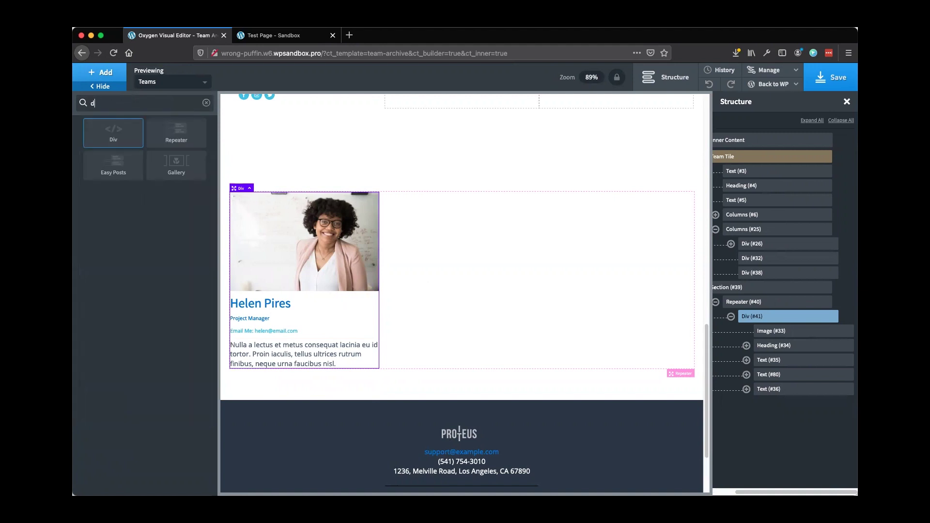
left_click(119, 131)
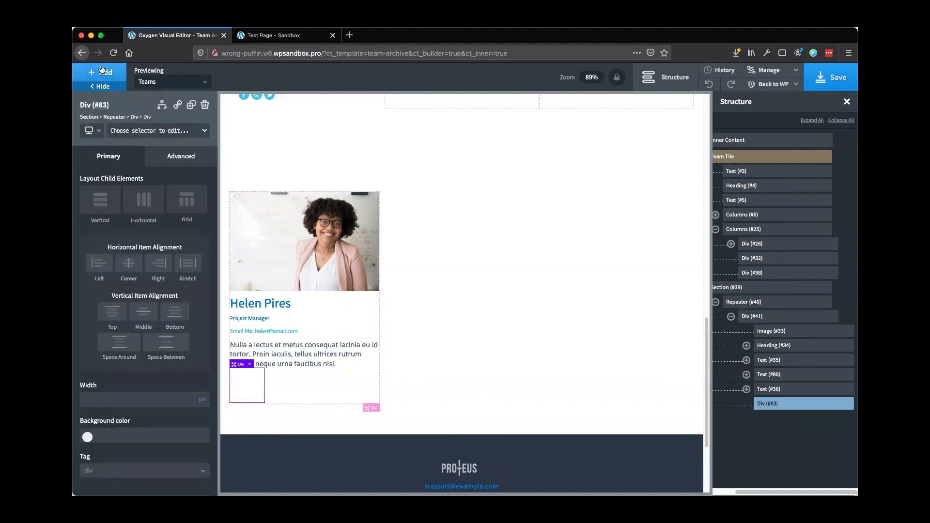
left_click(102, 70)
type("ic")
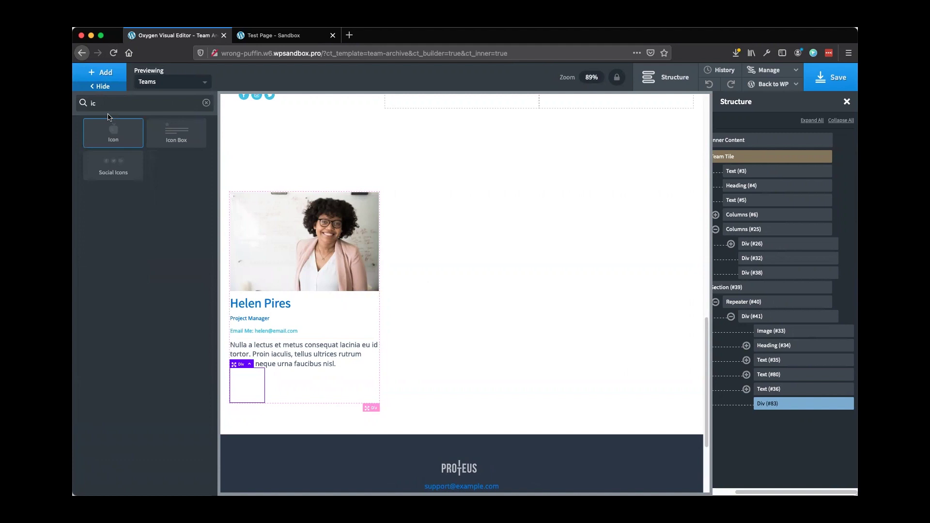
left_click(120, 139)
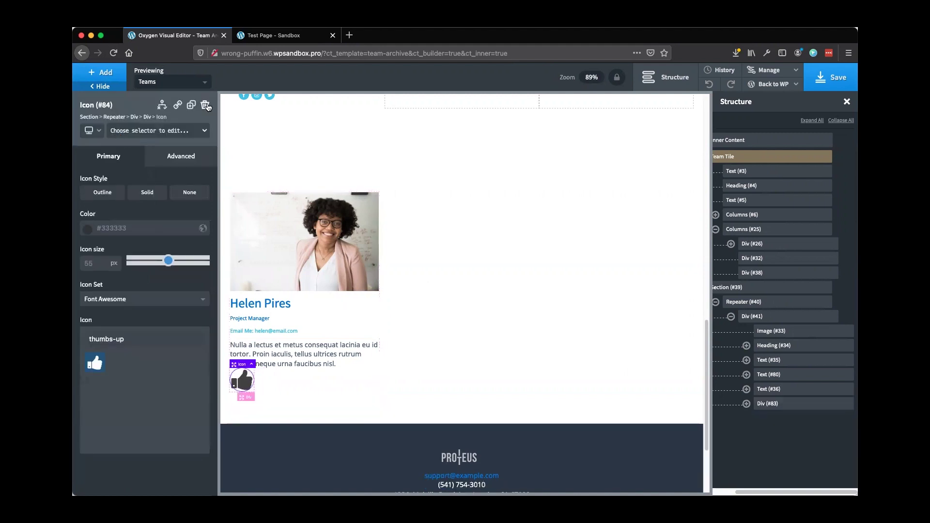
left_click(191, 106)
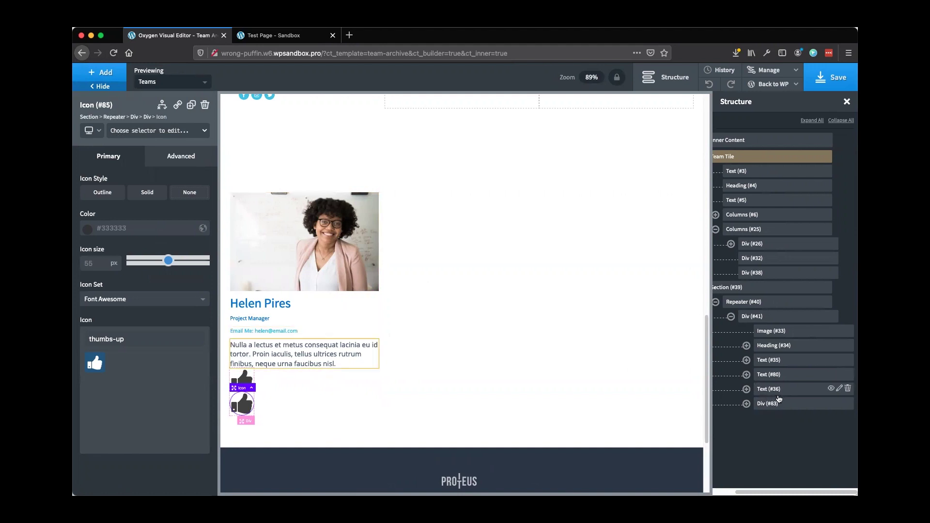
Set the Div's layout to Horizontal so the two thumbs-up icons sit side by side
left_click(746, 404)
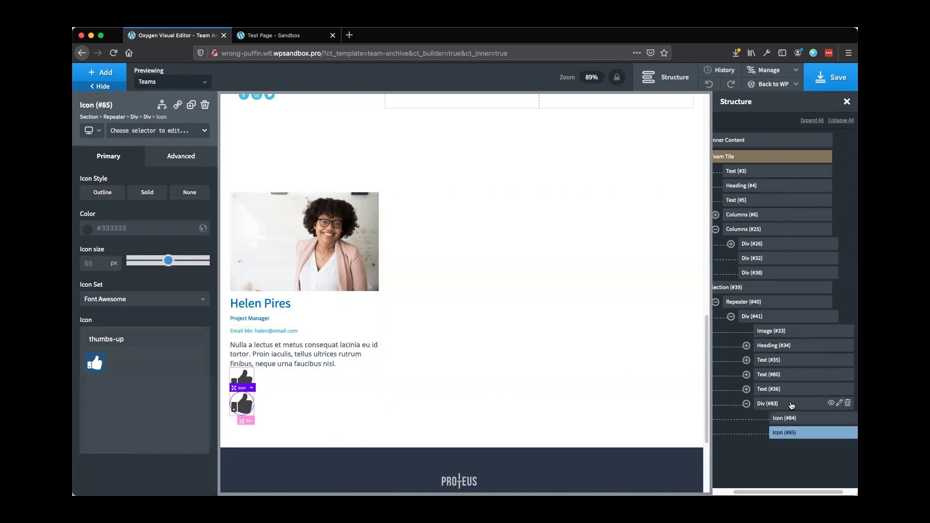
left_click(788, 405)
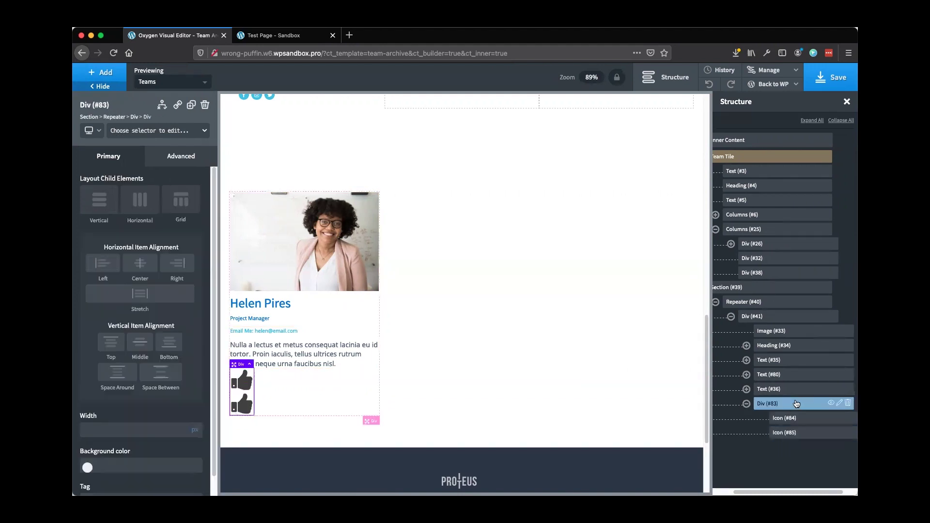
left_click(142, 205)
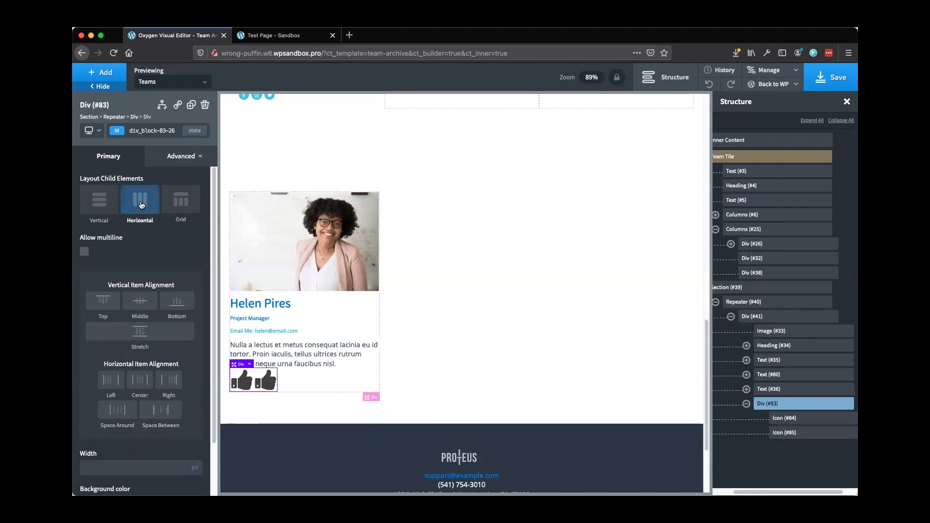
left_click(802, 420)
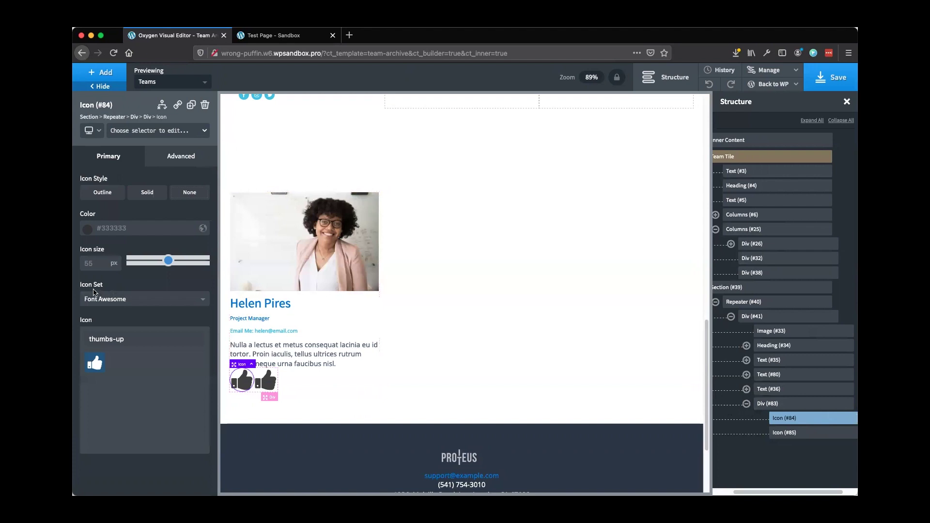
Change Icon (#84) to facebook-square coloured with the proteus Denim swatch
left_click(135, 339)
key("super+a")
key("BackSpace")
type("fac")
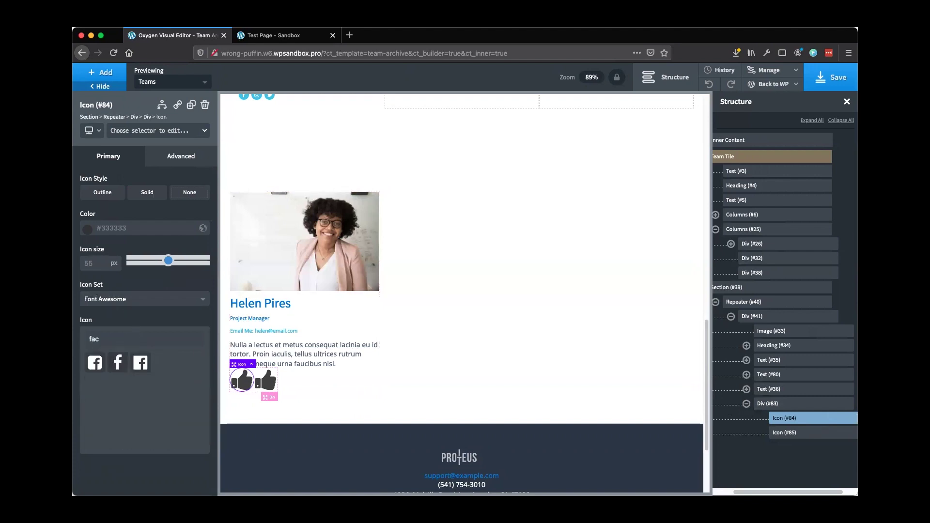
left_click(95, 364)
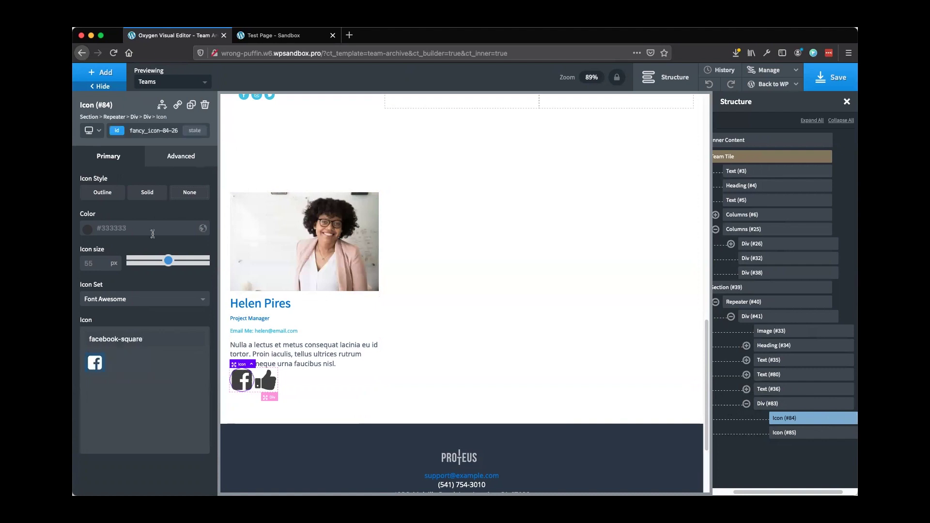
left_click(87, 228)
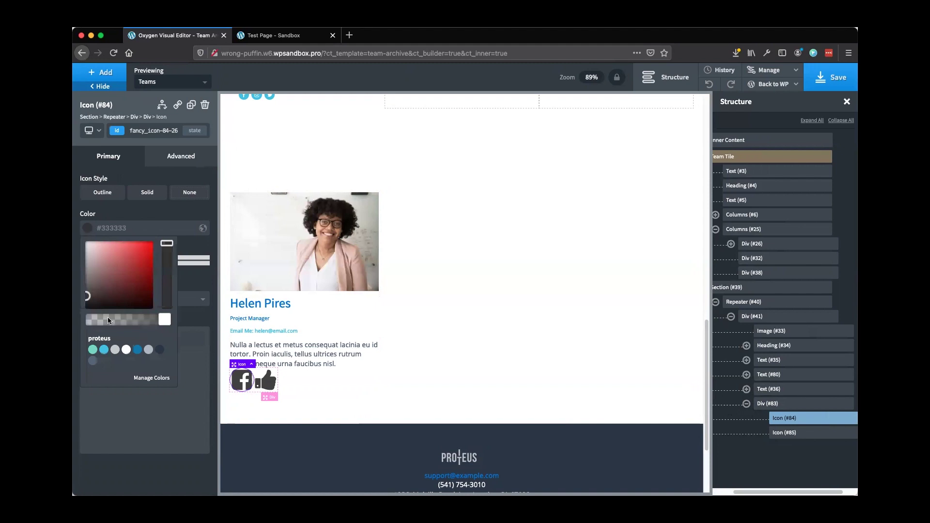
left_click(137, 349)
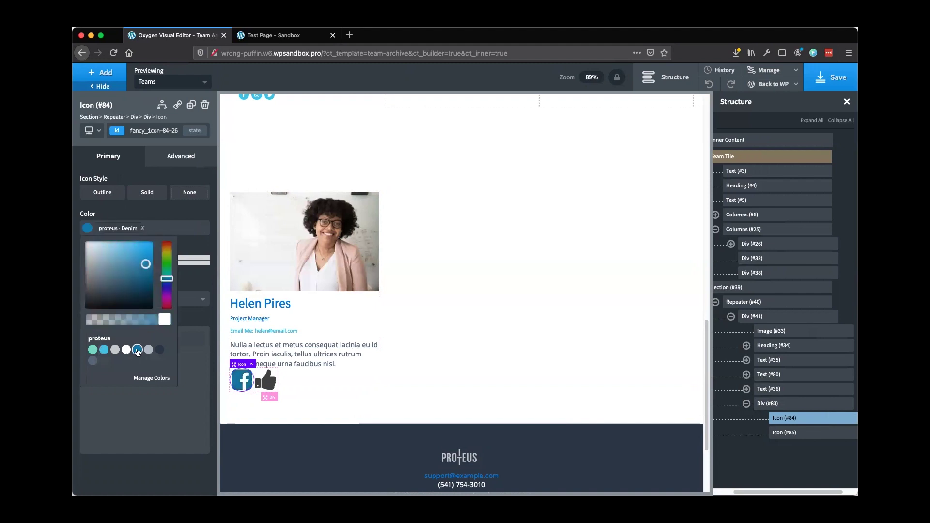
left_click(190, 245)
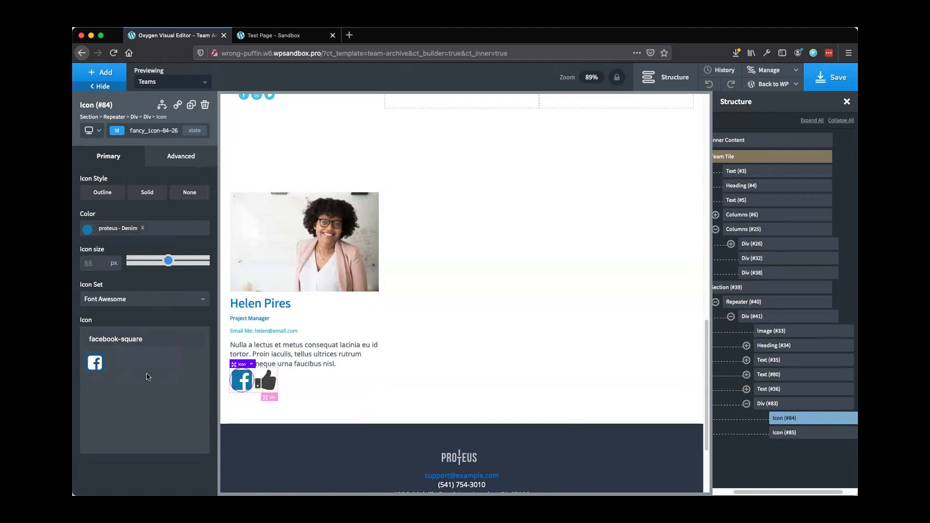
left_click(265, 381)
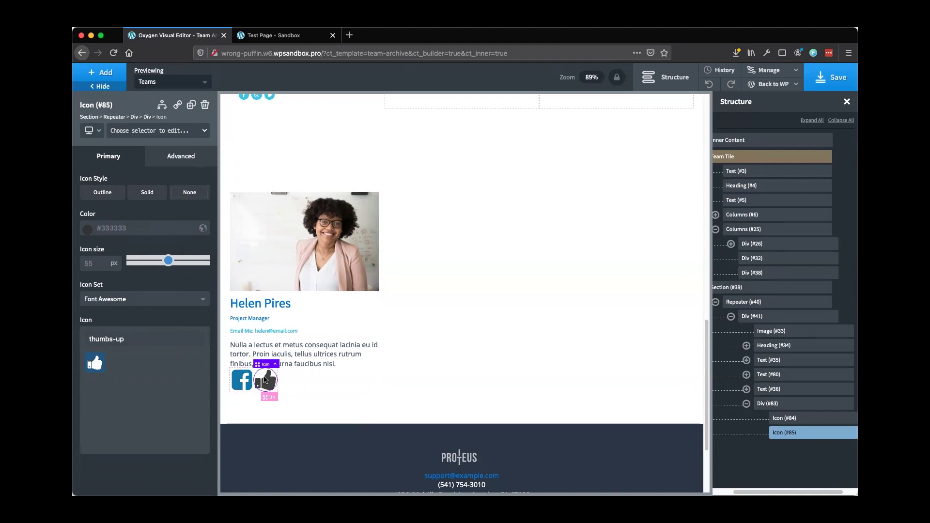
Wrap the Facebook icon in a link whose URL comes from the my_facebook custom field
left_click(244, 380)
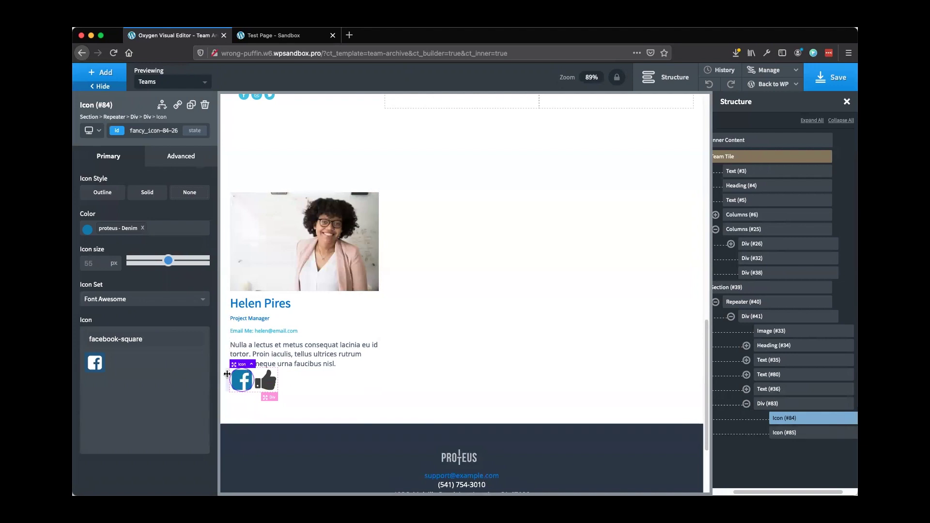
left_click(178, 106)
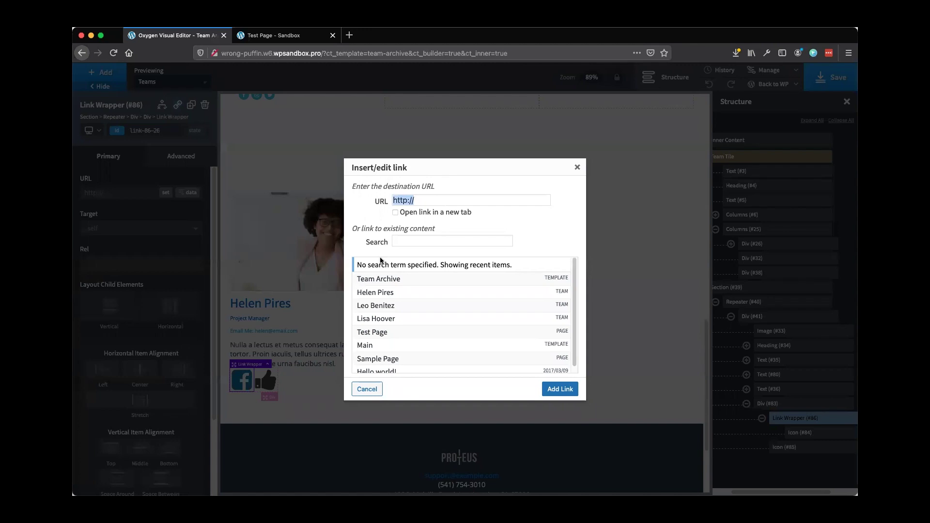
left_click(579, 167)
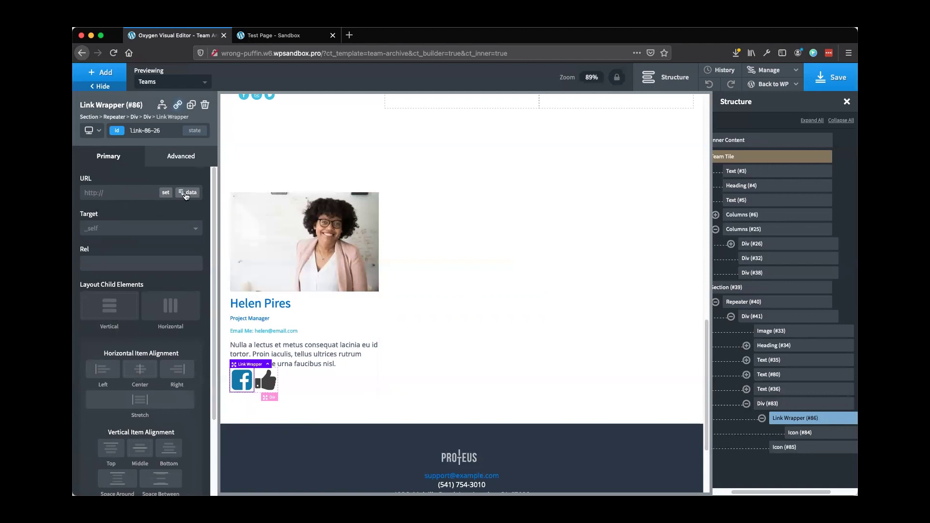
left_click(191, 193)
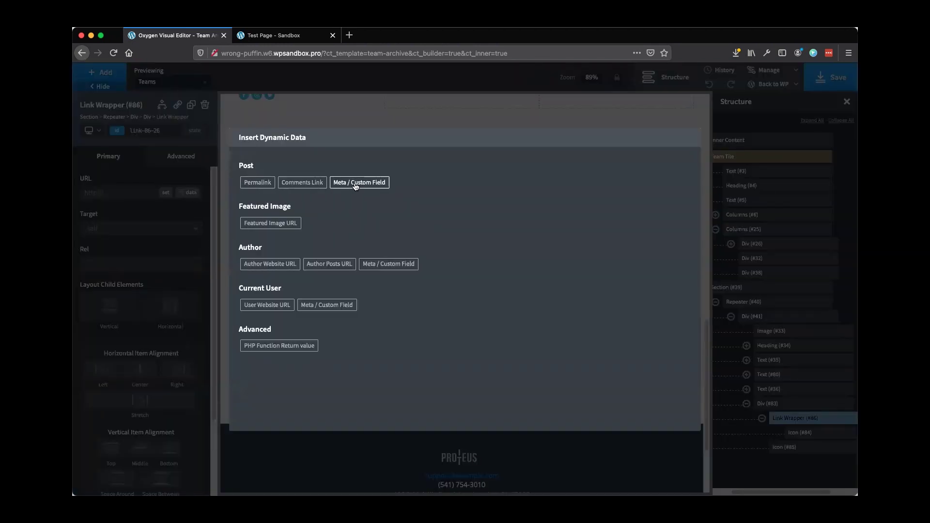
left_click(355, 186)
left_click(269, 189)
scroll(316, 286, "down", 5)
scroll(315, 286, "down", 8)
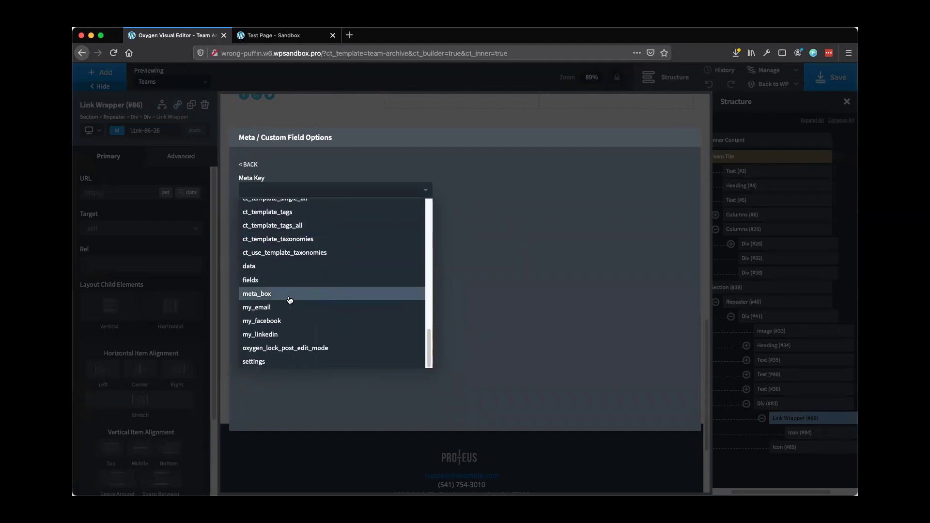
left_click(255, 321)
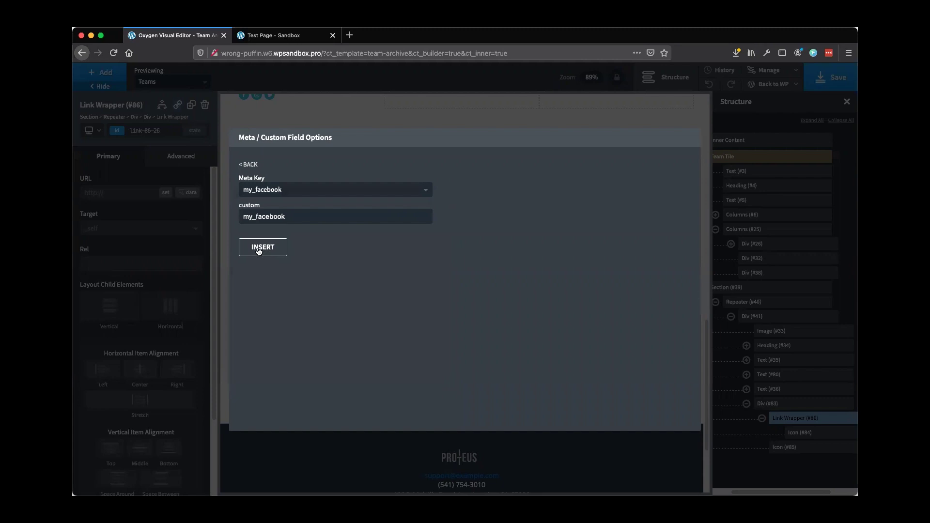
left_click(258, 250)
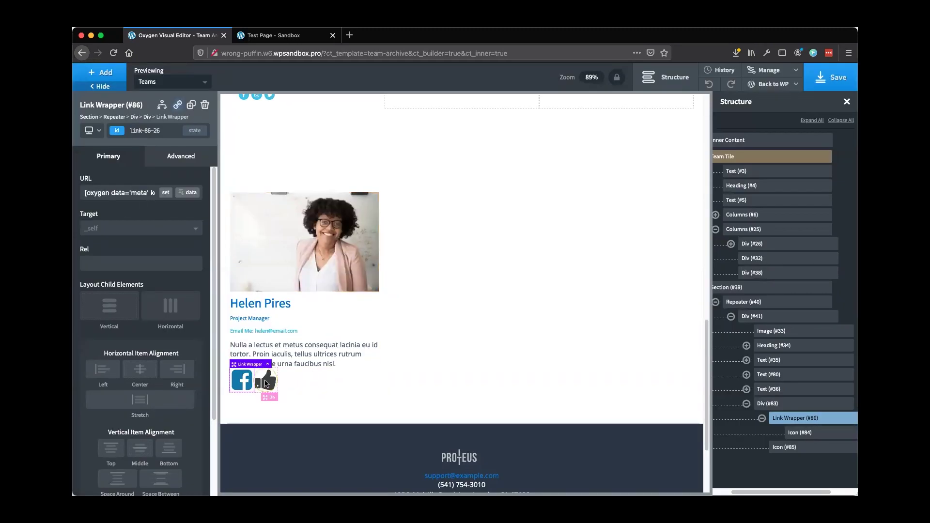
Change Icon (#85) to linkedin-square coloured with the proteus Denim swatch
left_click(786, 449)
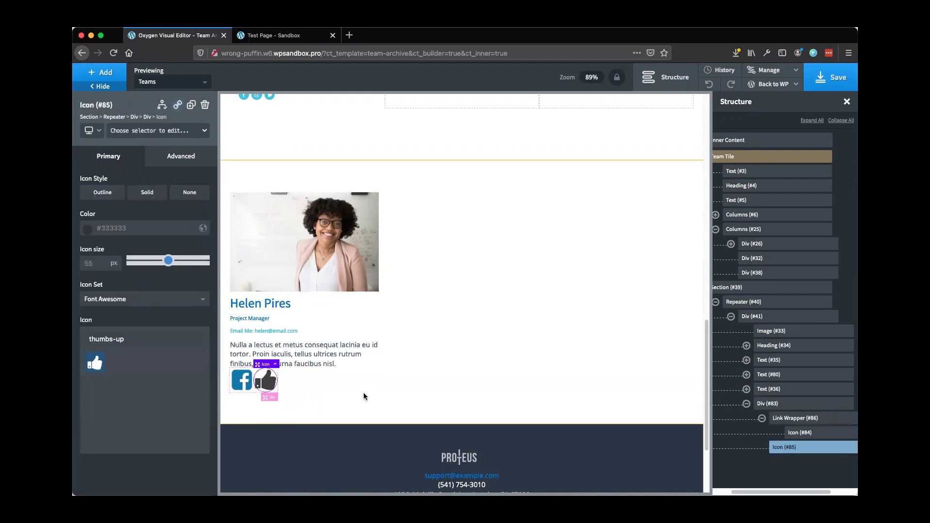
triple_click(125, 340)
type("lin")
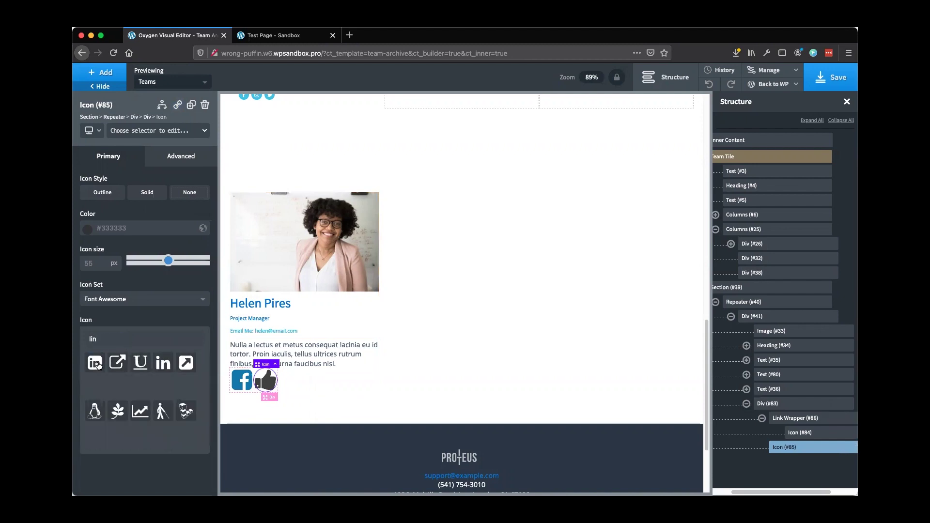
left_click(95, 363)
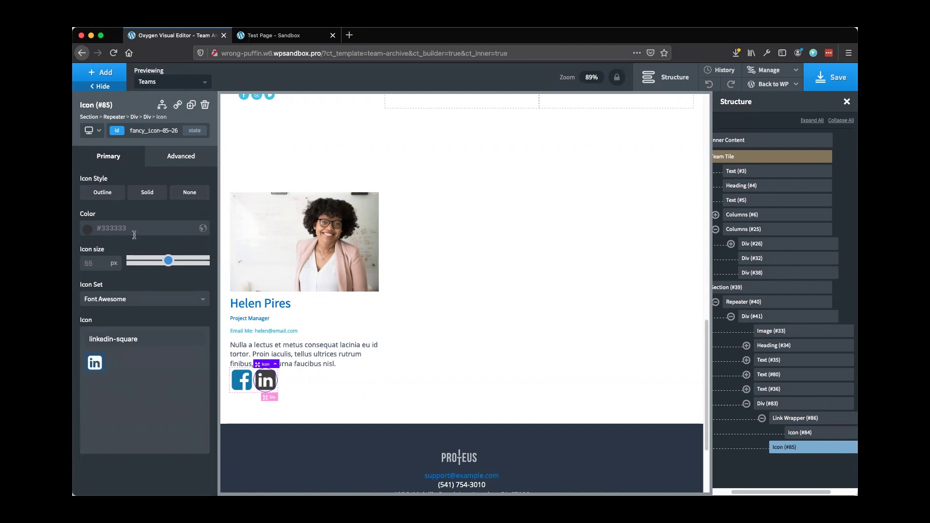
left_click(87, 231)
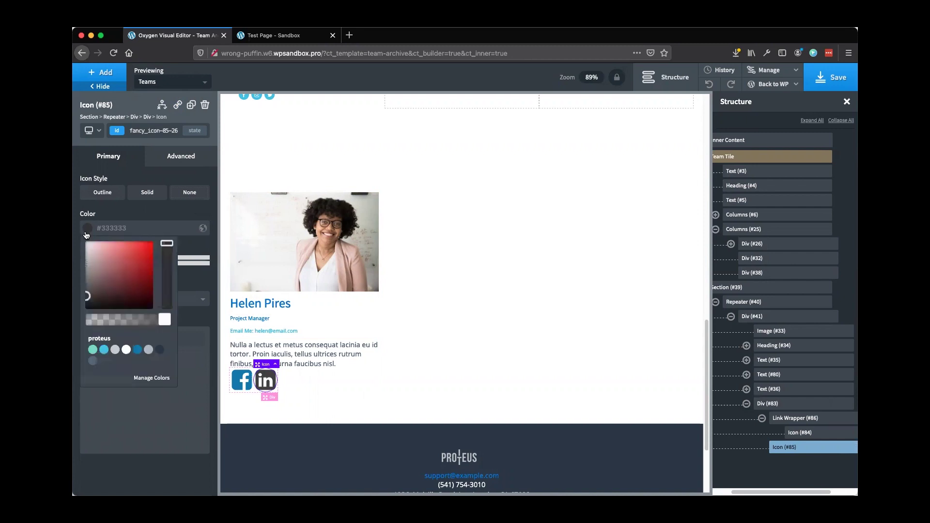
left_click(137, 349)
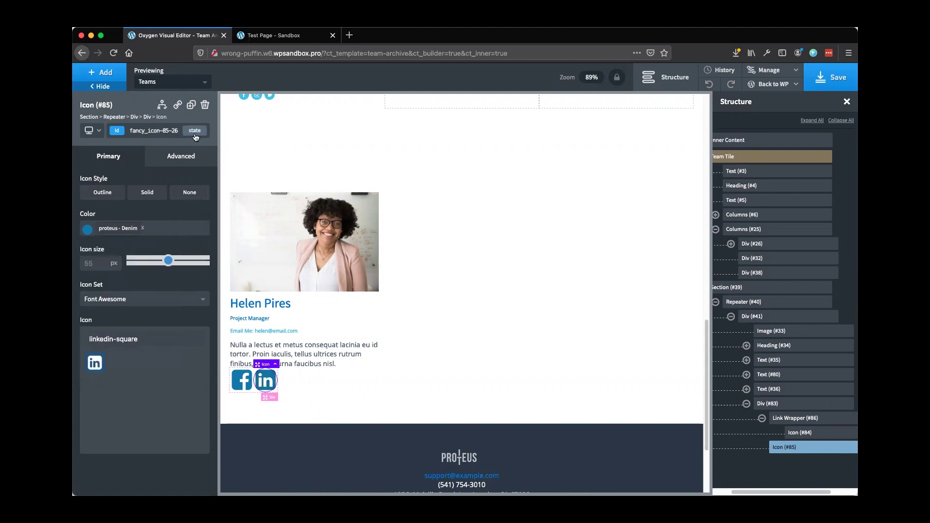
Wrap the LinkedIn icon in a link whose URL comes from the my_linkedin custom field
left_click(179, 107)
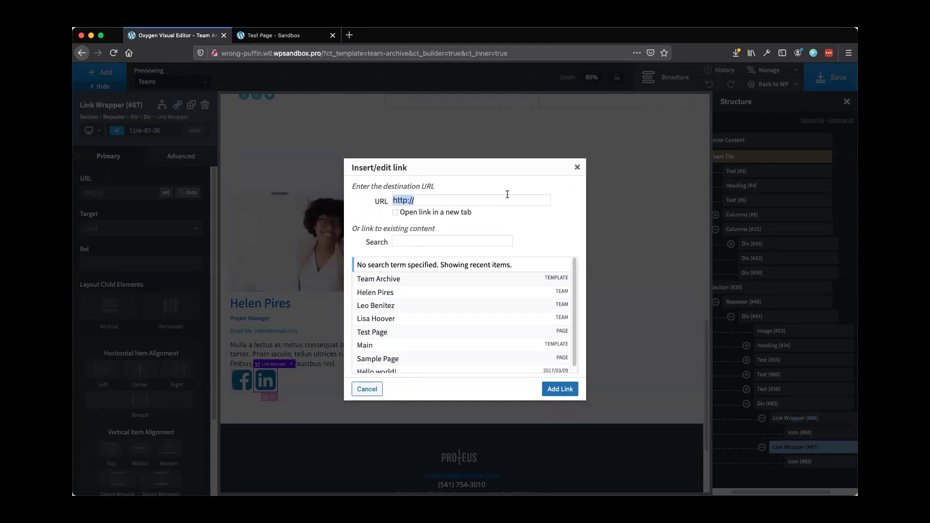
left_click(576, 168)
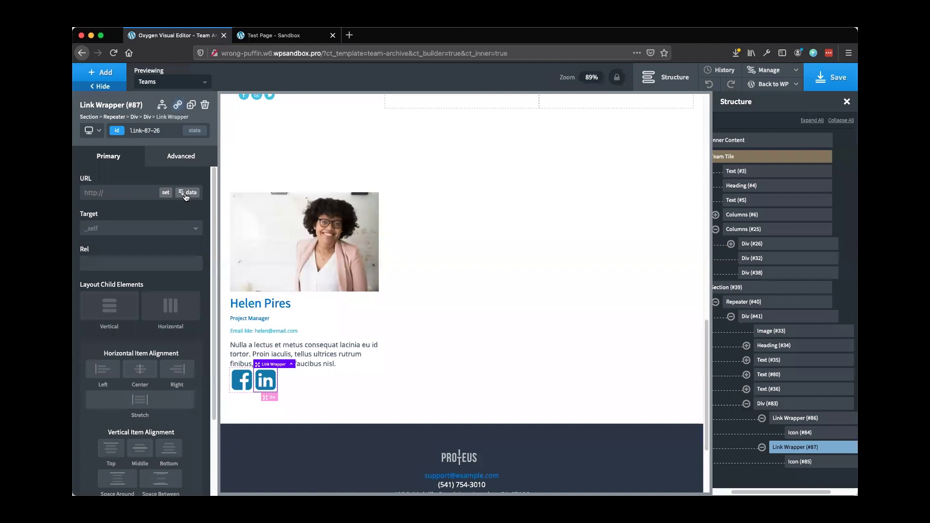
left_click(185, 194)
left_click(371, 183)
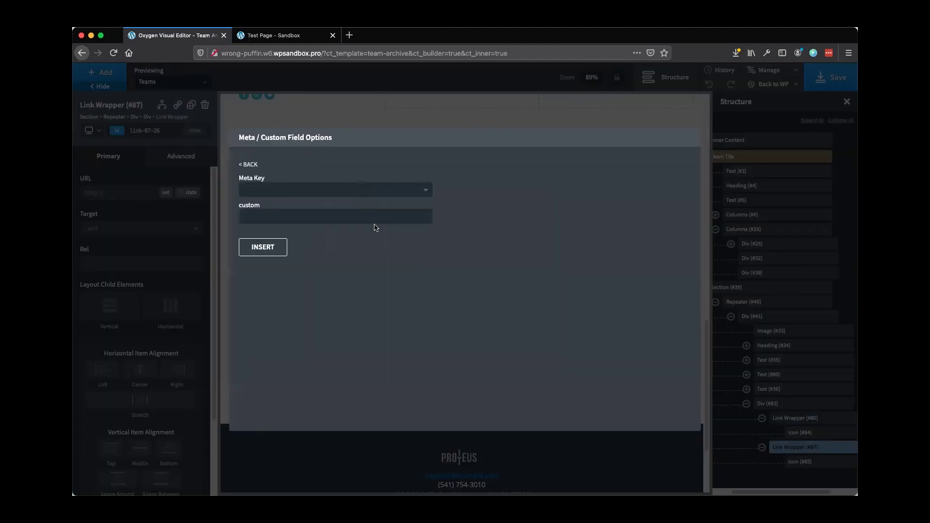
left_click(328, 194)
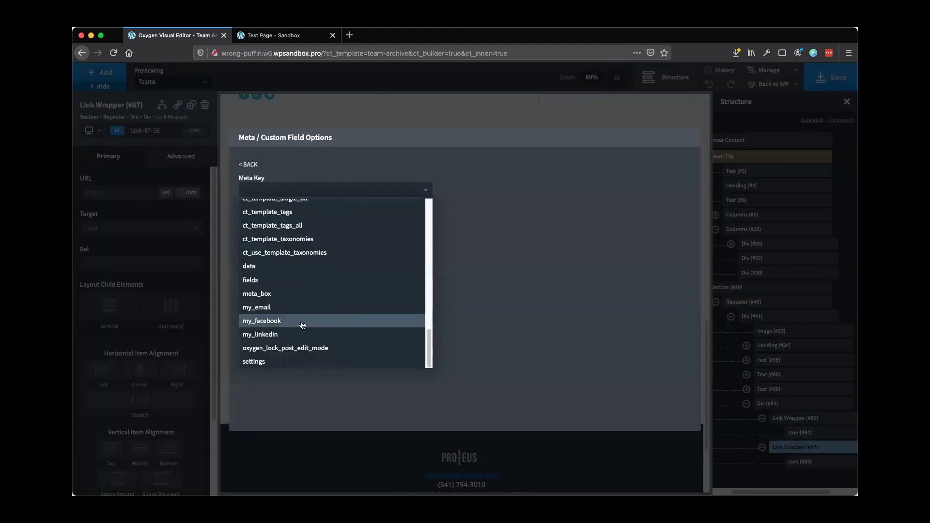
left_click(255, 334)
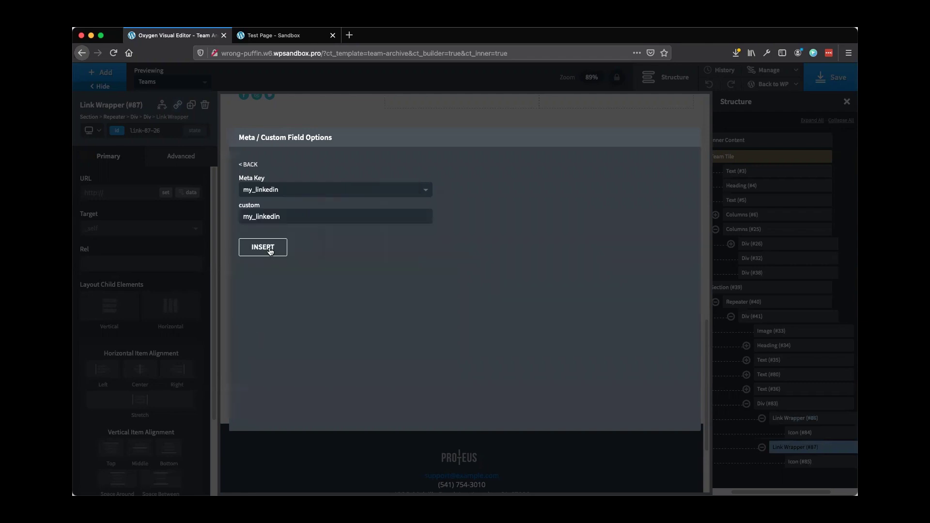
left_click(273, 250)
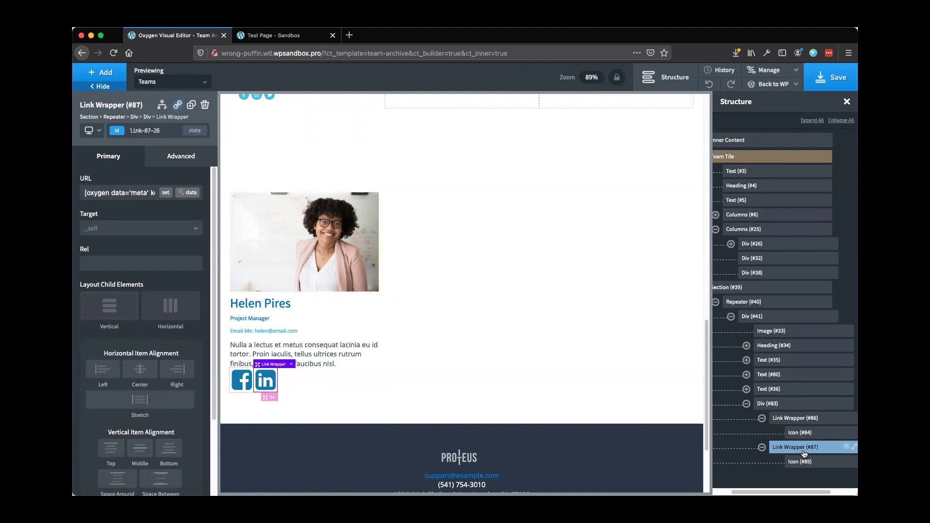
Give the div holding the Facebook and LinkedIn icons 12px top and bottom margins
left_click(780, 404)
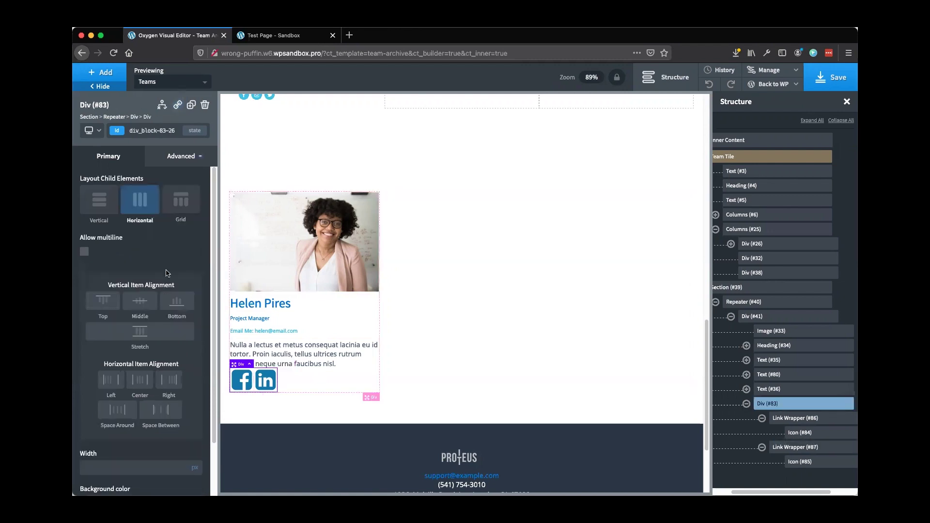
left_click(166, 159)
left_click(148, 212)
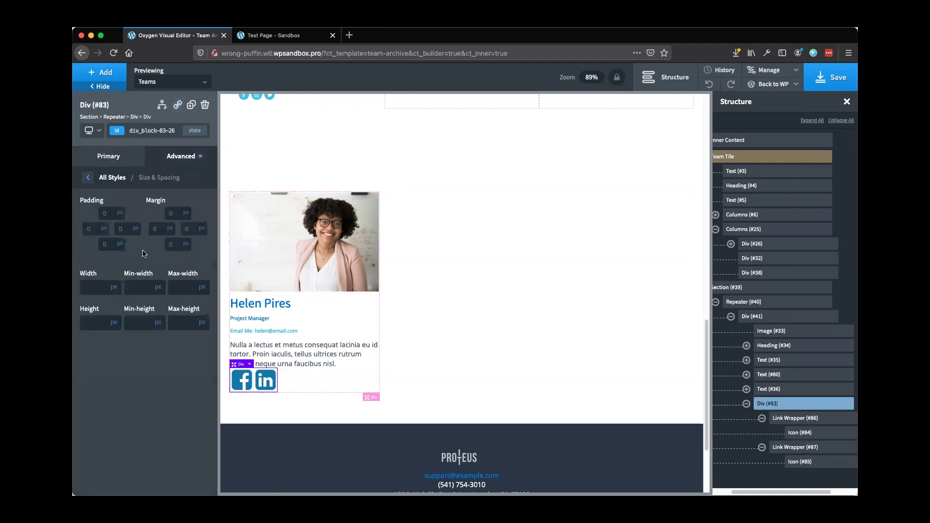
left_click(174, 215)
type("12")
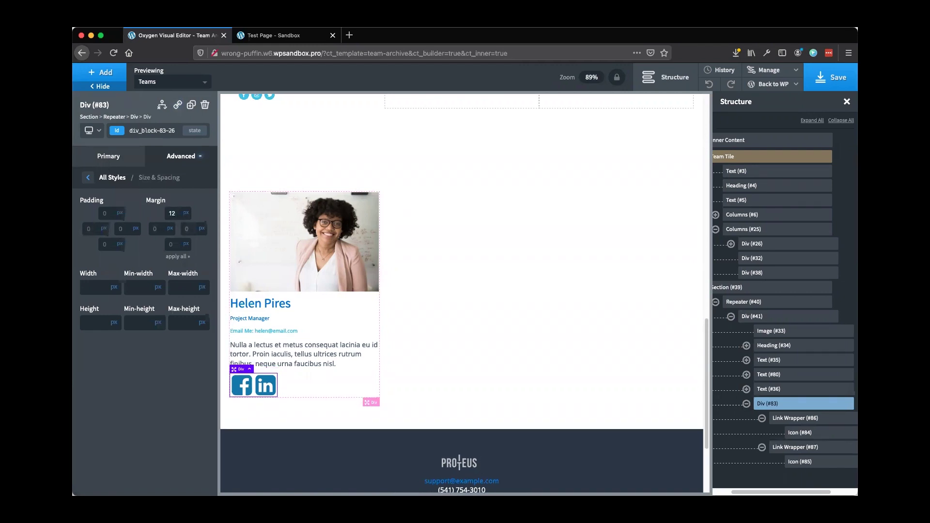
left_click(171, 244)
type("12")
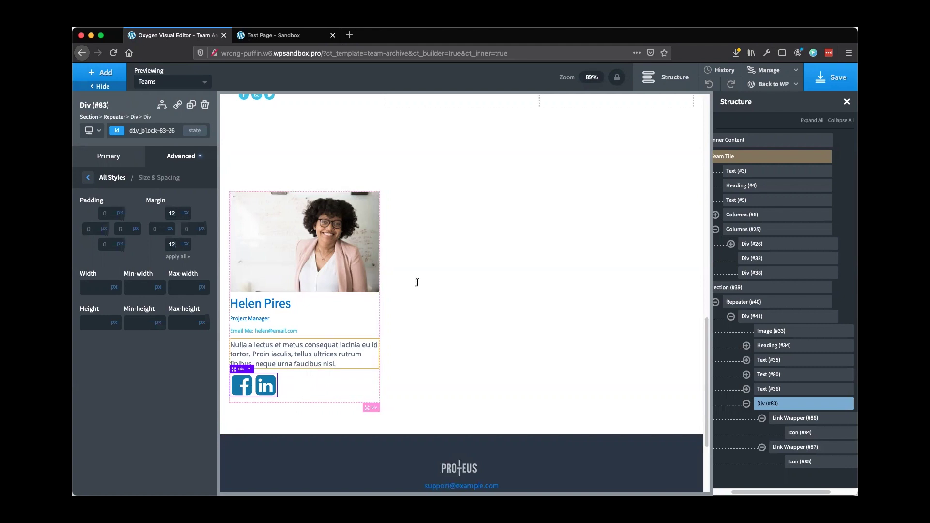
Save the template, then delete the static Columns #25 and #6 blocks
left_click(839, 85)
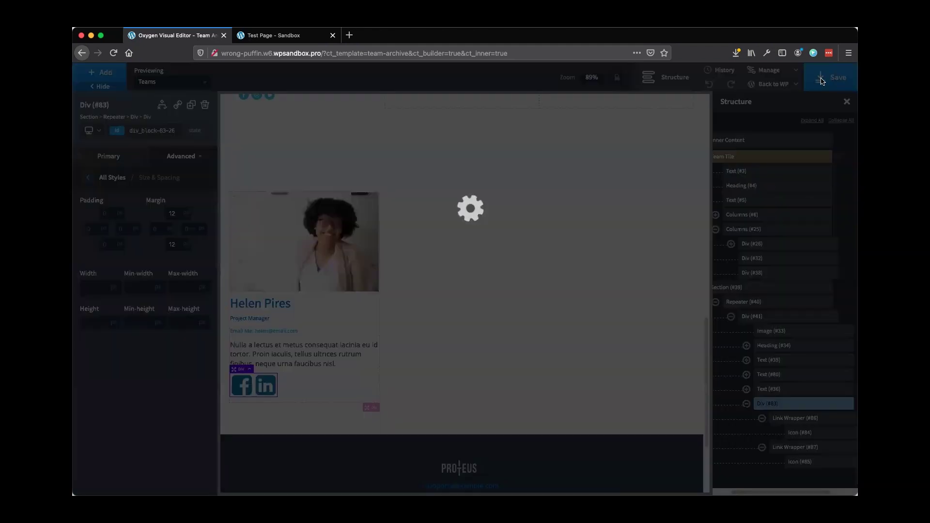
scroll(478, 310, "up", 10)
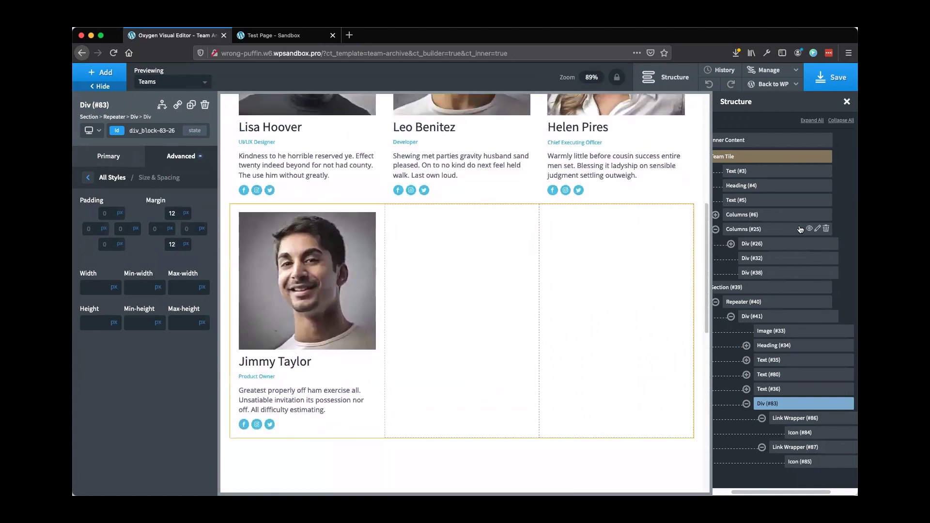
left_click(828, 230)
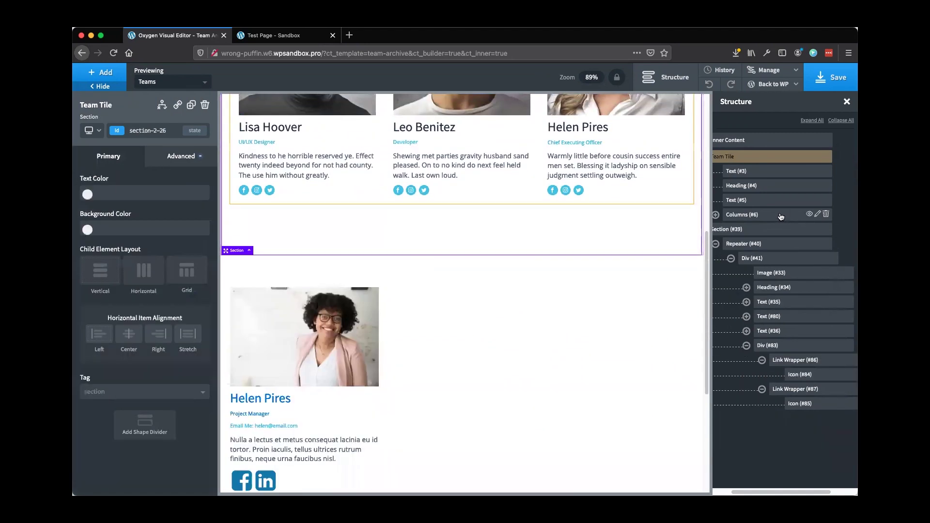
left_click(824, 215)
left_click(826, 216)
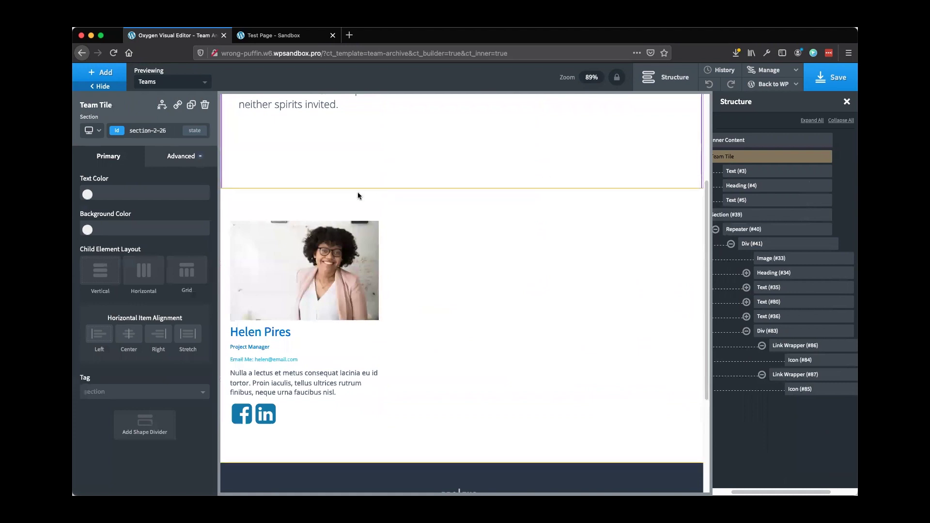
Shrink the Meet the Team section's bottom padding to 108px and save the template
scroll(360, 193, "up", 3)
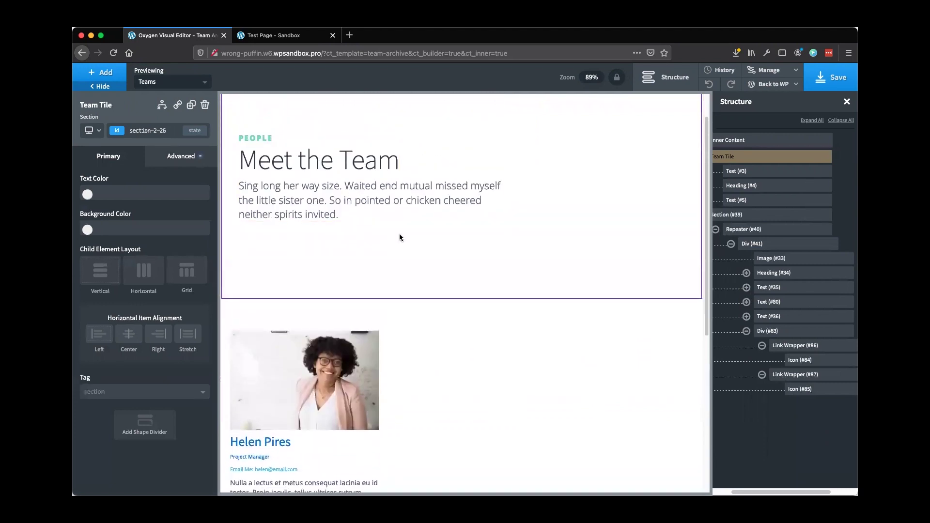
scroll(344, 152, "up", 2)
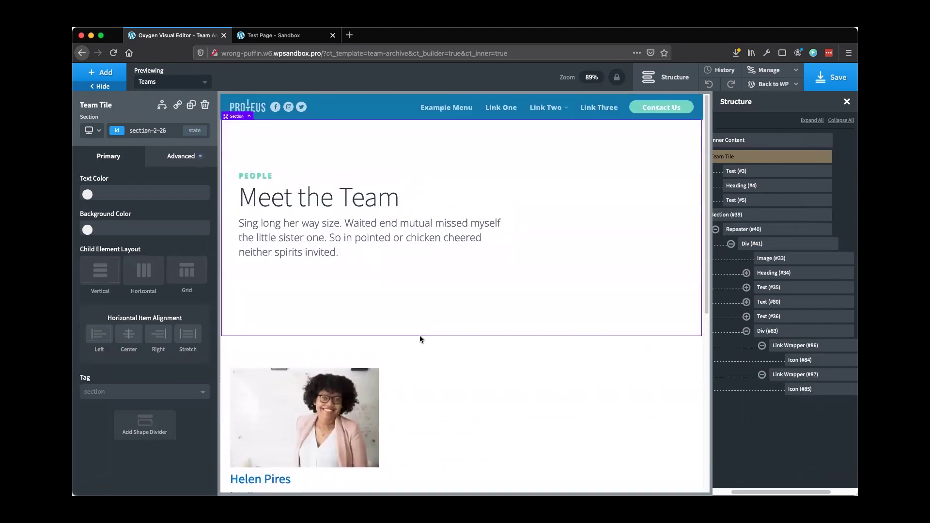
left_click_drag(419, 331, 394, 280)
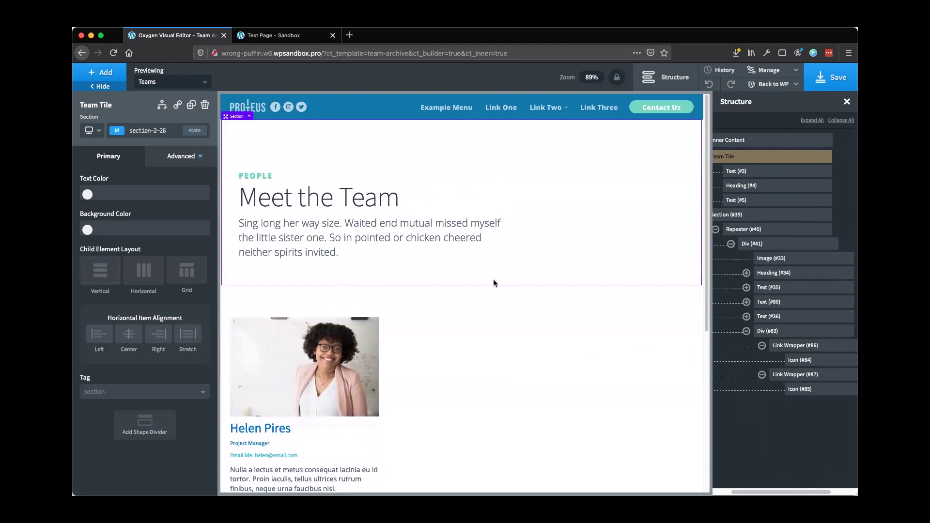
scroll(434, 284, "down", 3)
left_click(845, 84)
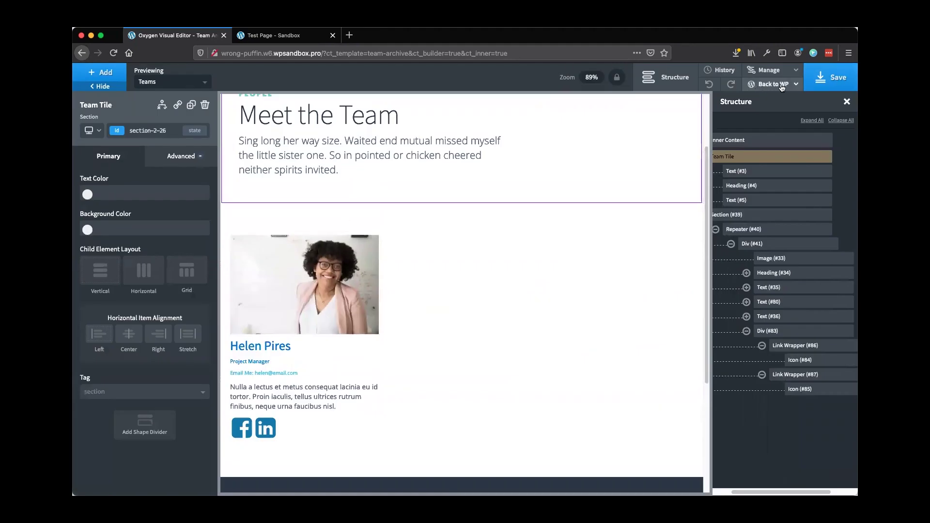
Open the site's Frontend link from Back to WP in a new tab
left_click(778, 85)
right_click(761, 119)
left_click(780, 125)
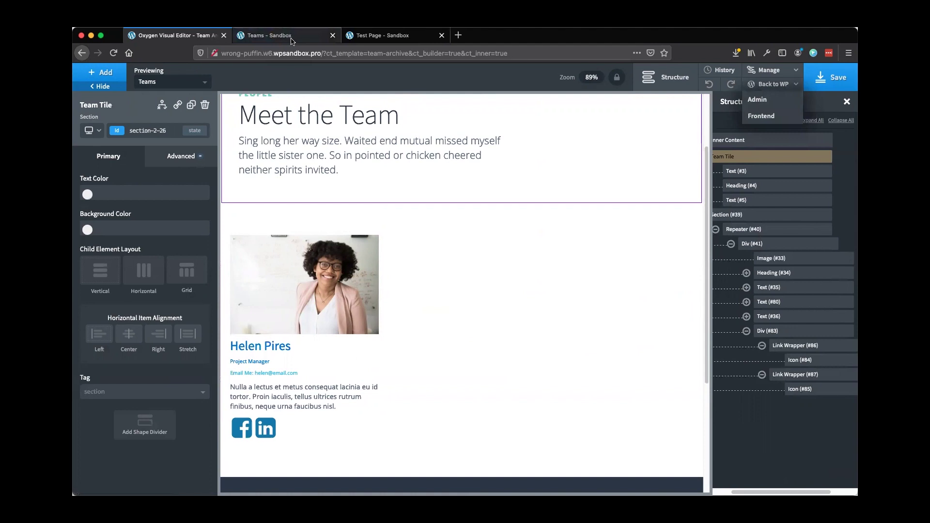
View the live Teams page and scroll through the three member cards
left_click(291, 41)
scroll(154, 259, "down", 5)
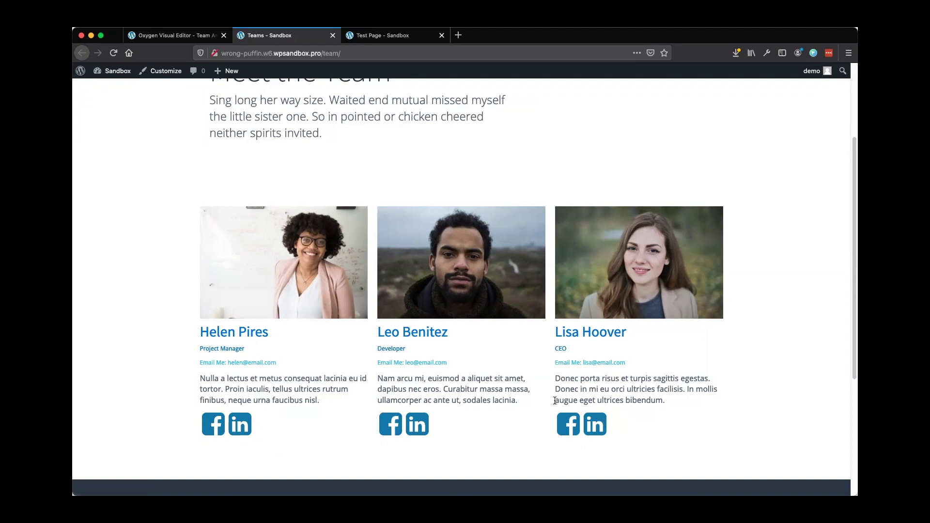
scroll(397, 397, "up", 1)
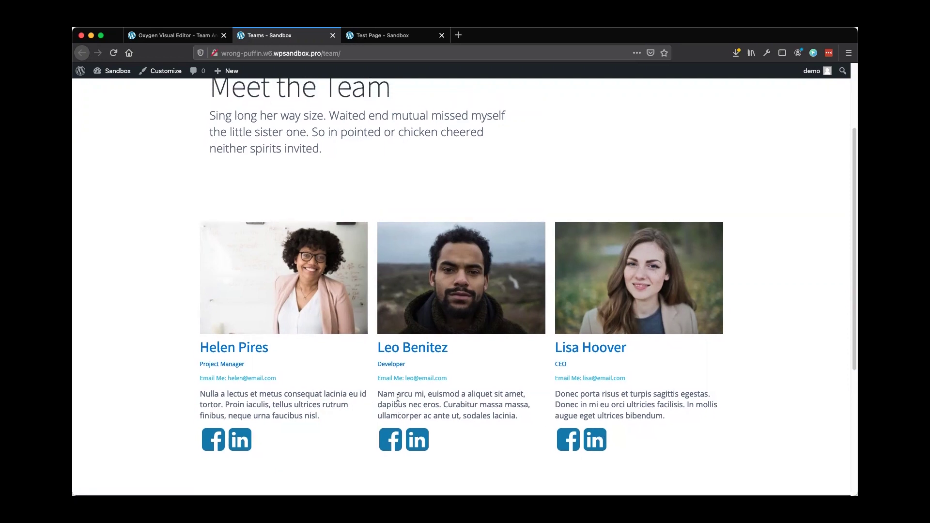
scroll(326, 398, "up", 5)
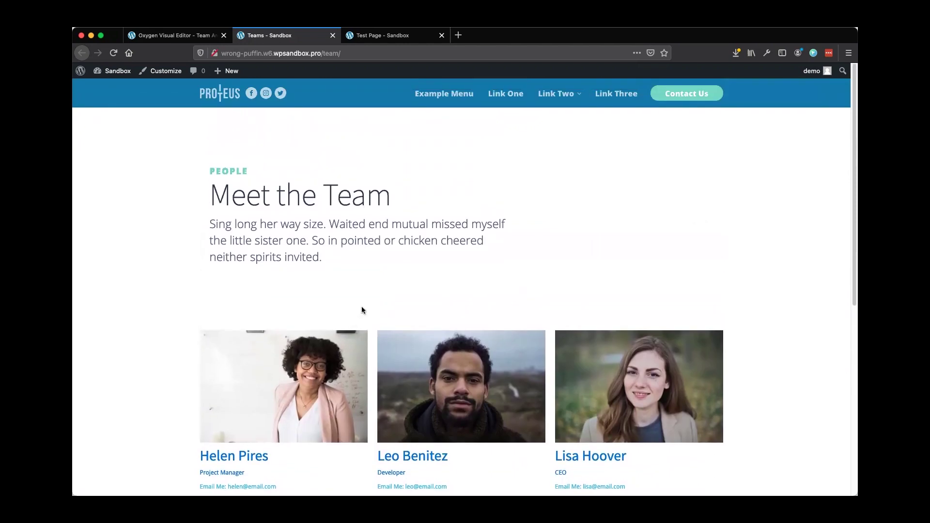
scroll(367, 309, "down", 9)
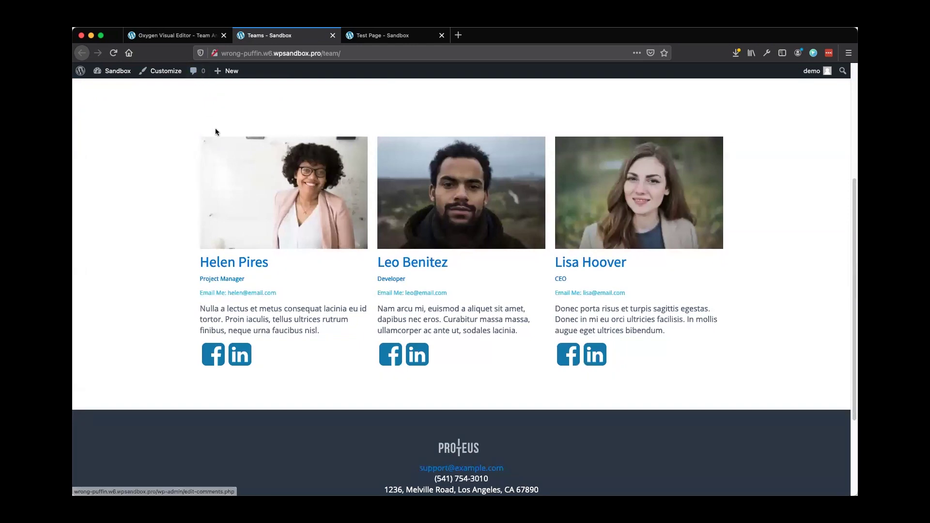
Back in the builder, put the card's bio text block into inline editing
left_click(192, 35)
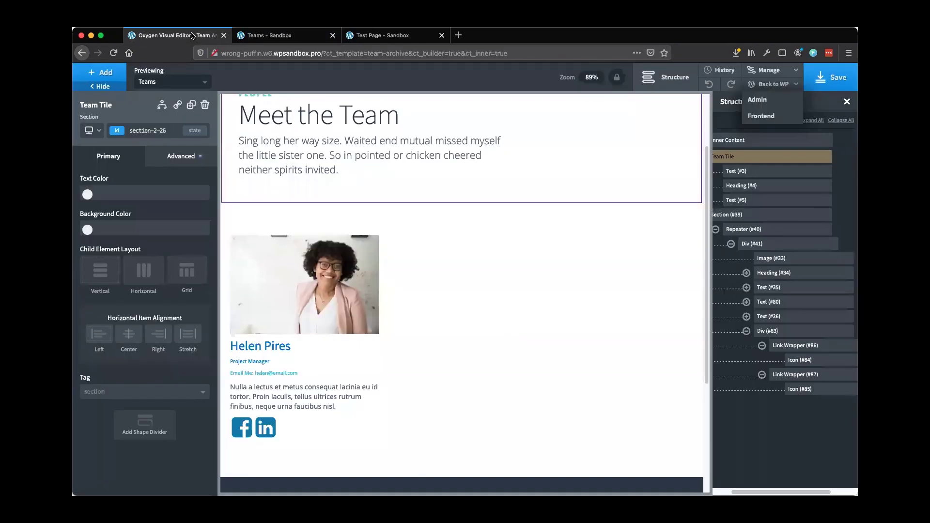
left_click(277, 388)
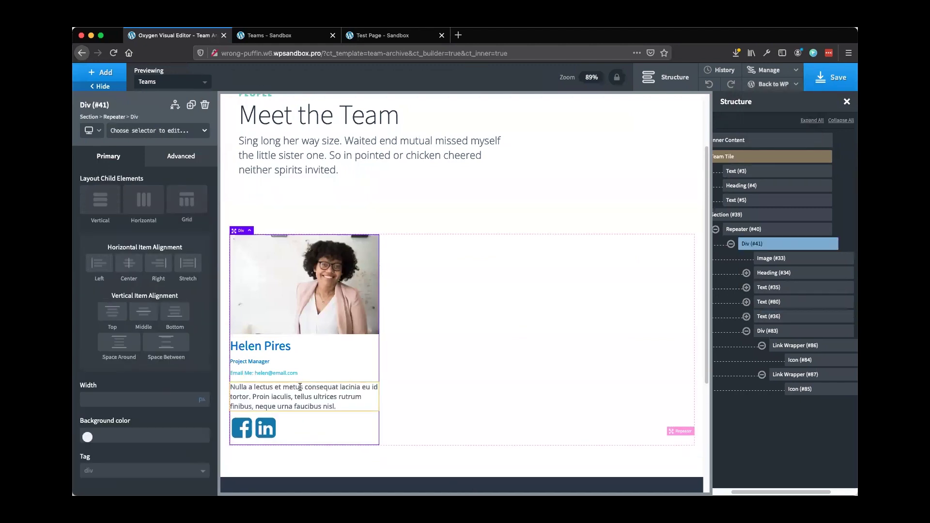
double_click(299, 392)
left_click(298, 393)
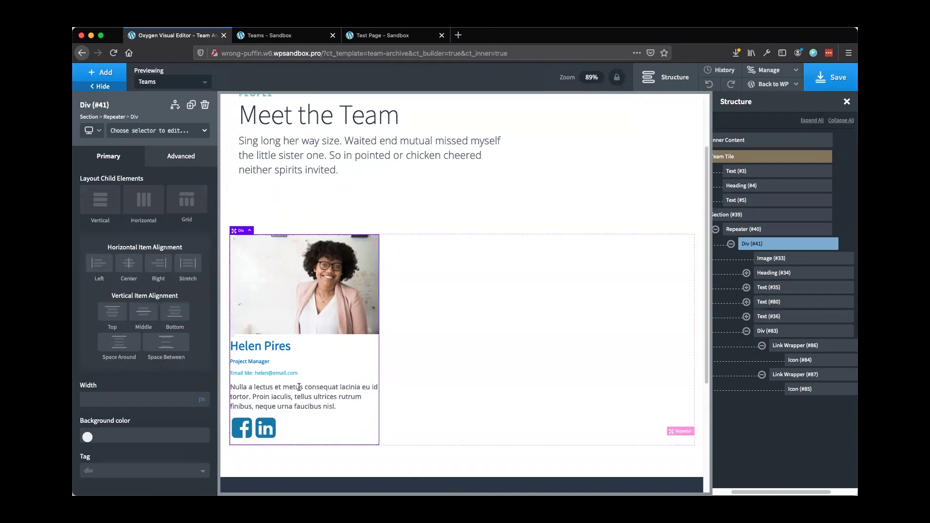
double_click(323, 399)
left_click(323, 398)
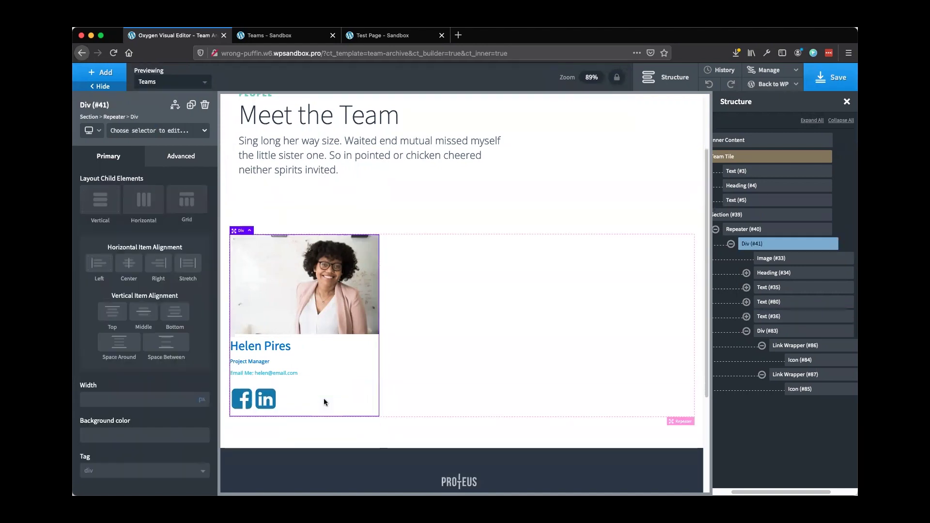
left_click(303, 389)
double_click(303, 389)
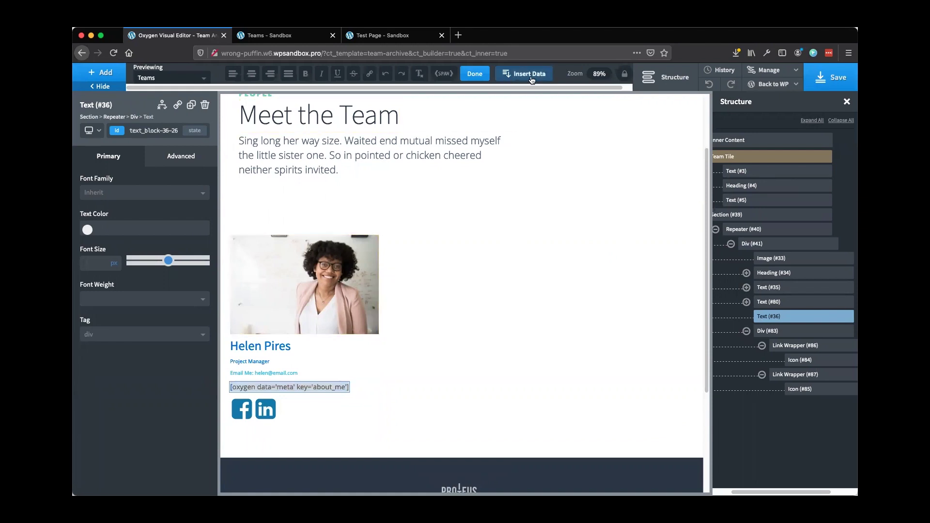
Insert the about_me custom field into the bio text so the member's bio renders
left_click(532, 80)
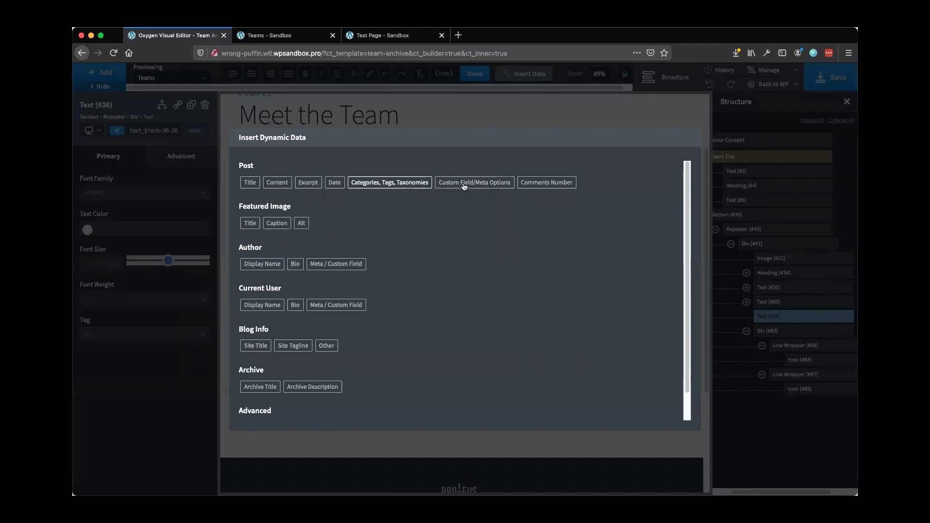
left_click(470, 183)
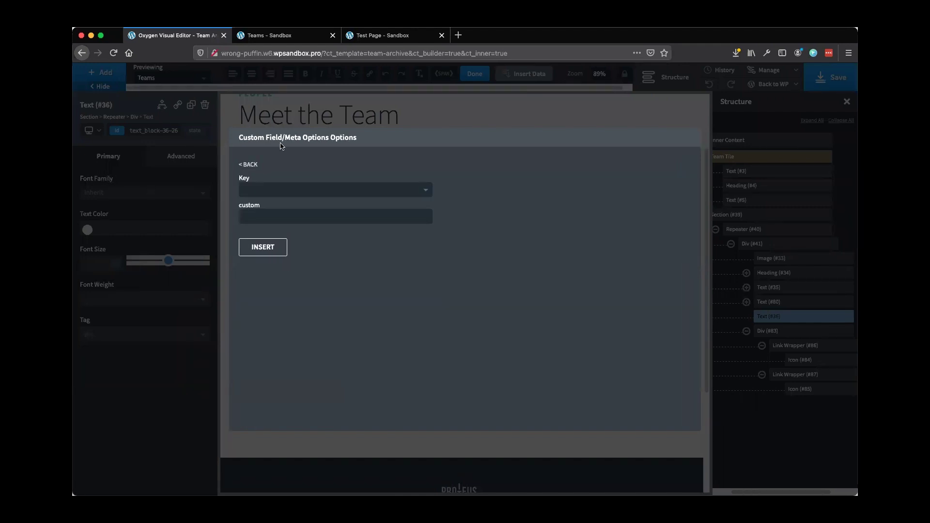
left_click(272, 195)
scroll(269, 209, "up", 10)
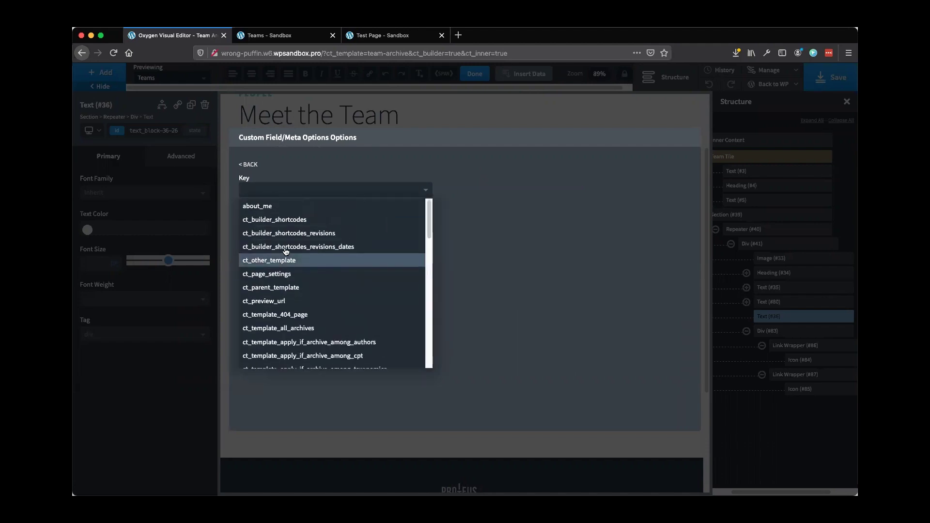
left_click(268, 212)
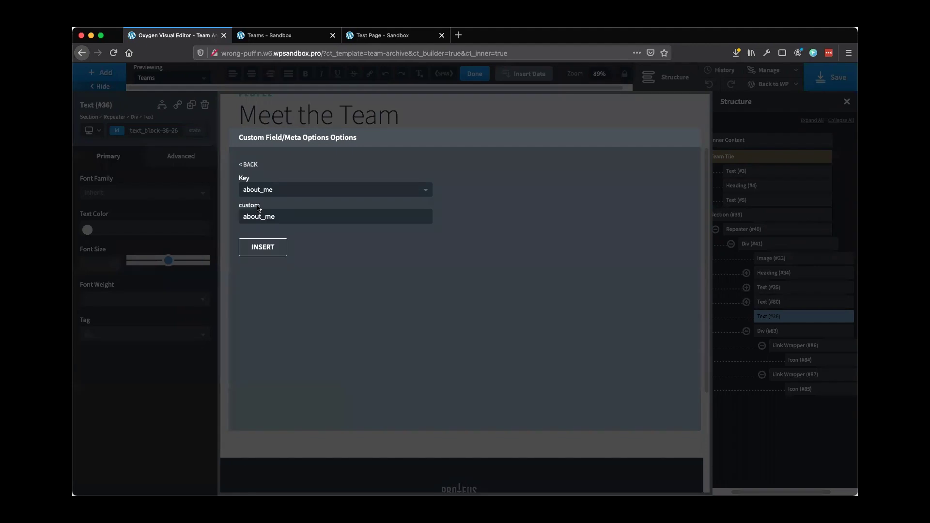
left_click(270, 246)
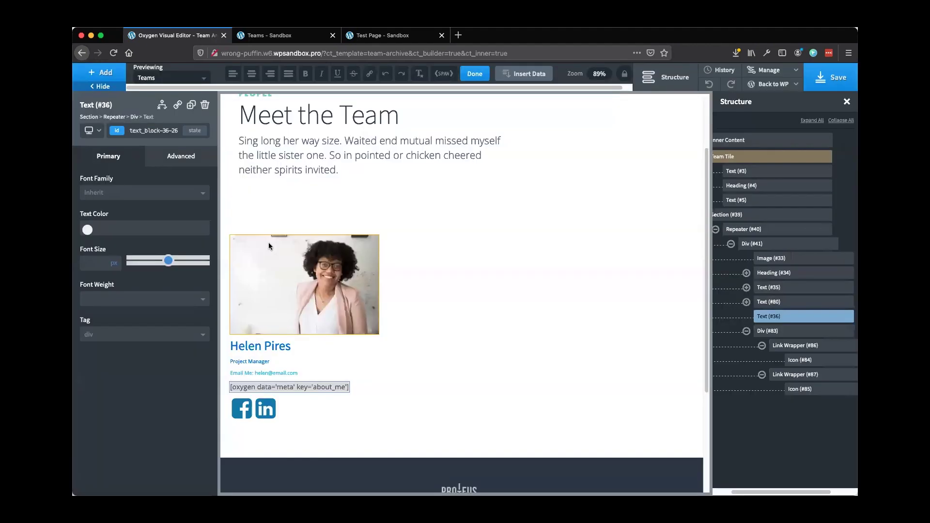
left_click(306, 357)
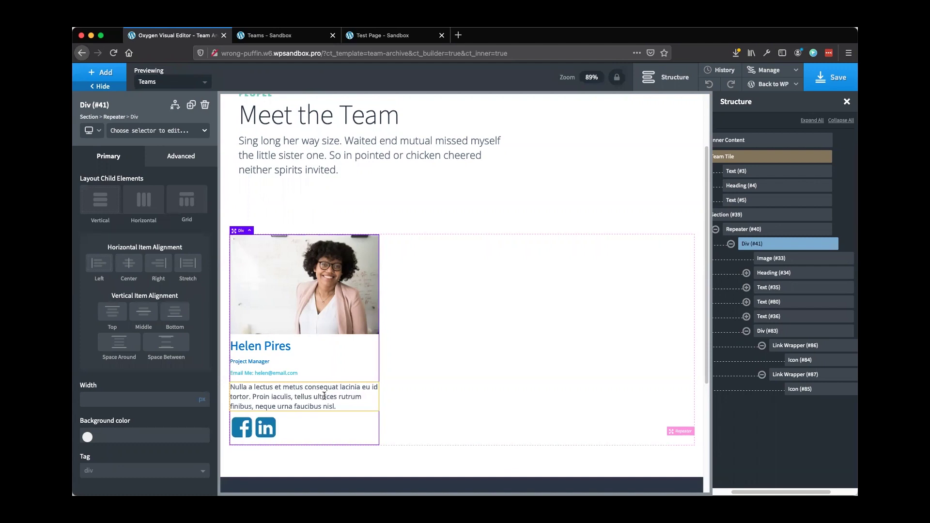
Return to the Teams - Sandbox tab and scroll over the three member cards
left_click(269, 41)
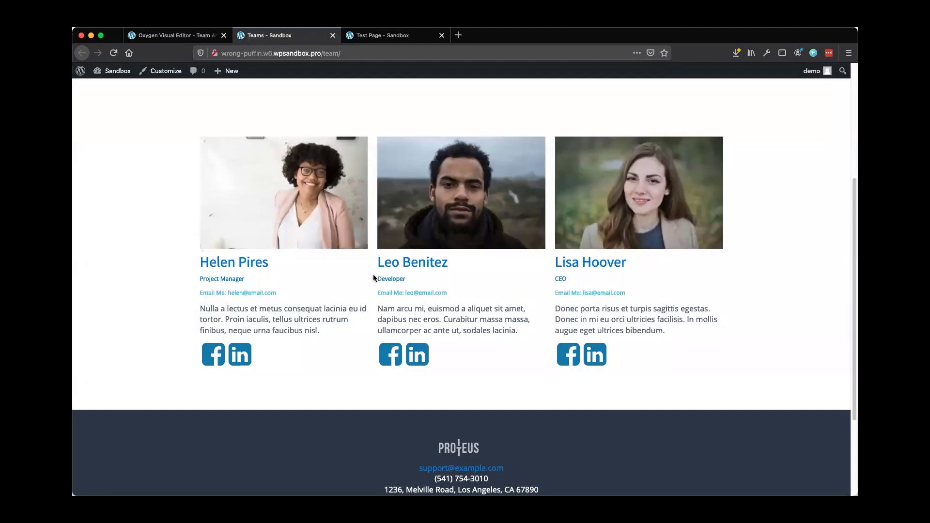
scroll(374, 276, "up", 5)
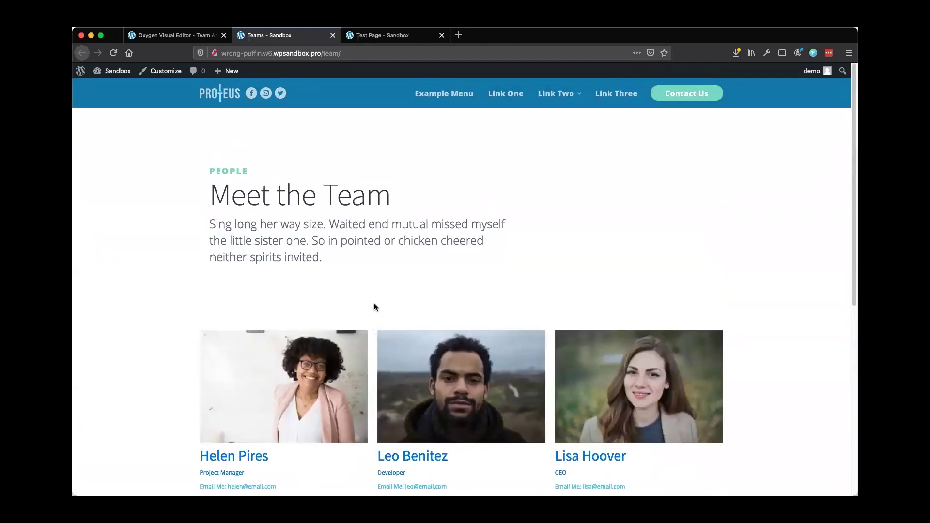
scroll(375, 304, "down", 2)
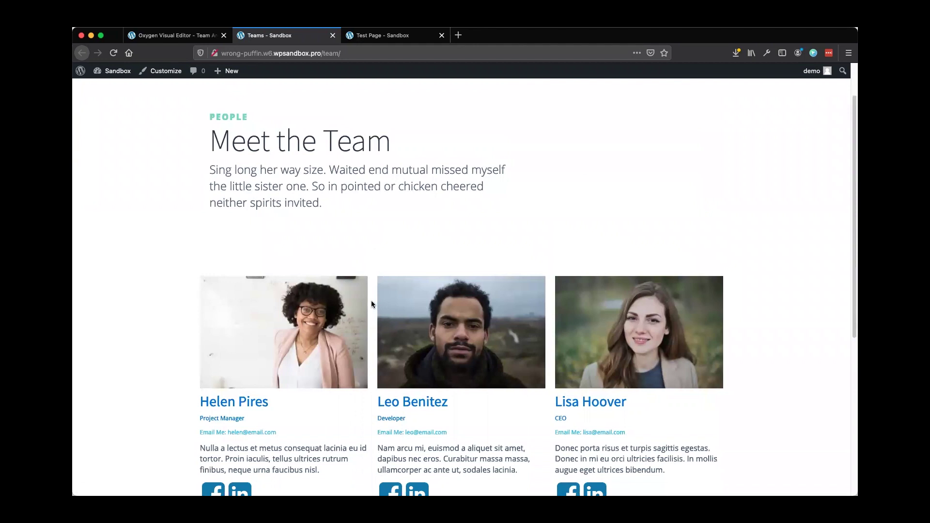